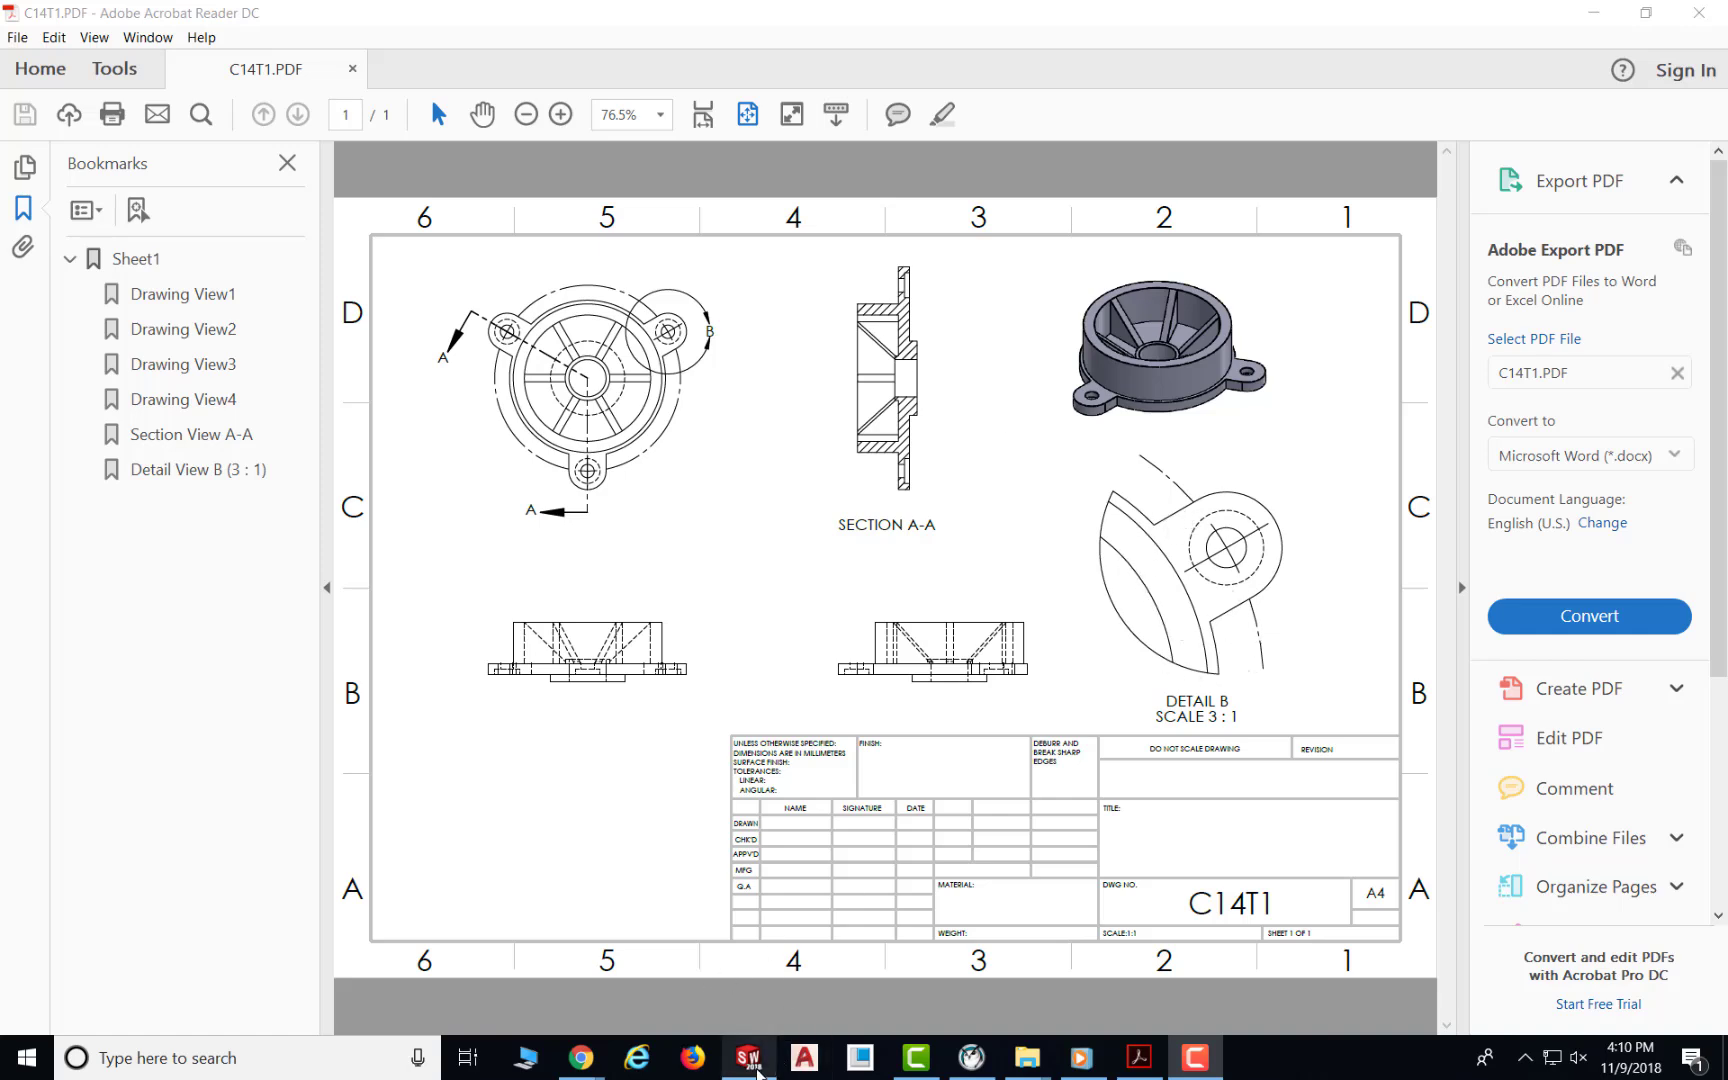
# Step: Switch to SolidWorks with the C8T2 part and start a new Drawing document
pyautogui.moveTo(757, 1070)
pyautogui.click(748, 960)
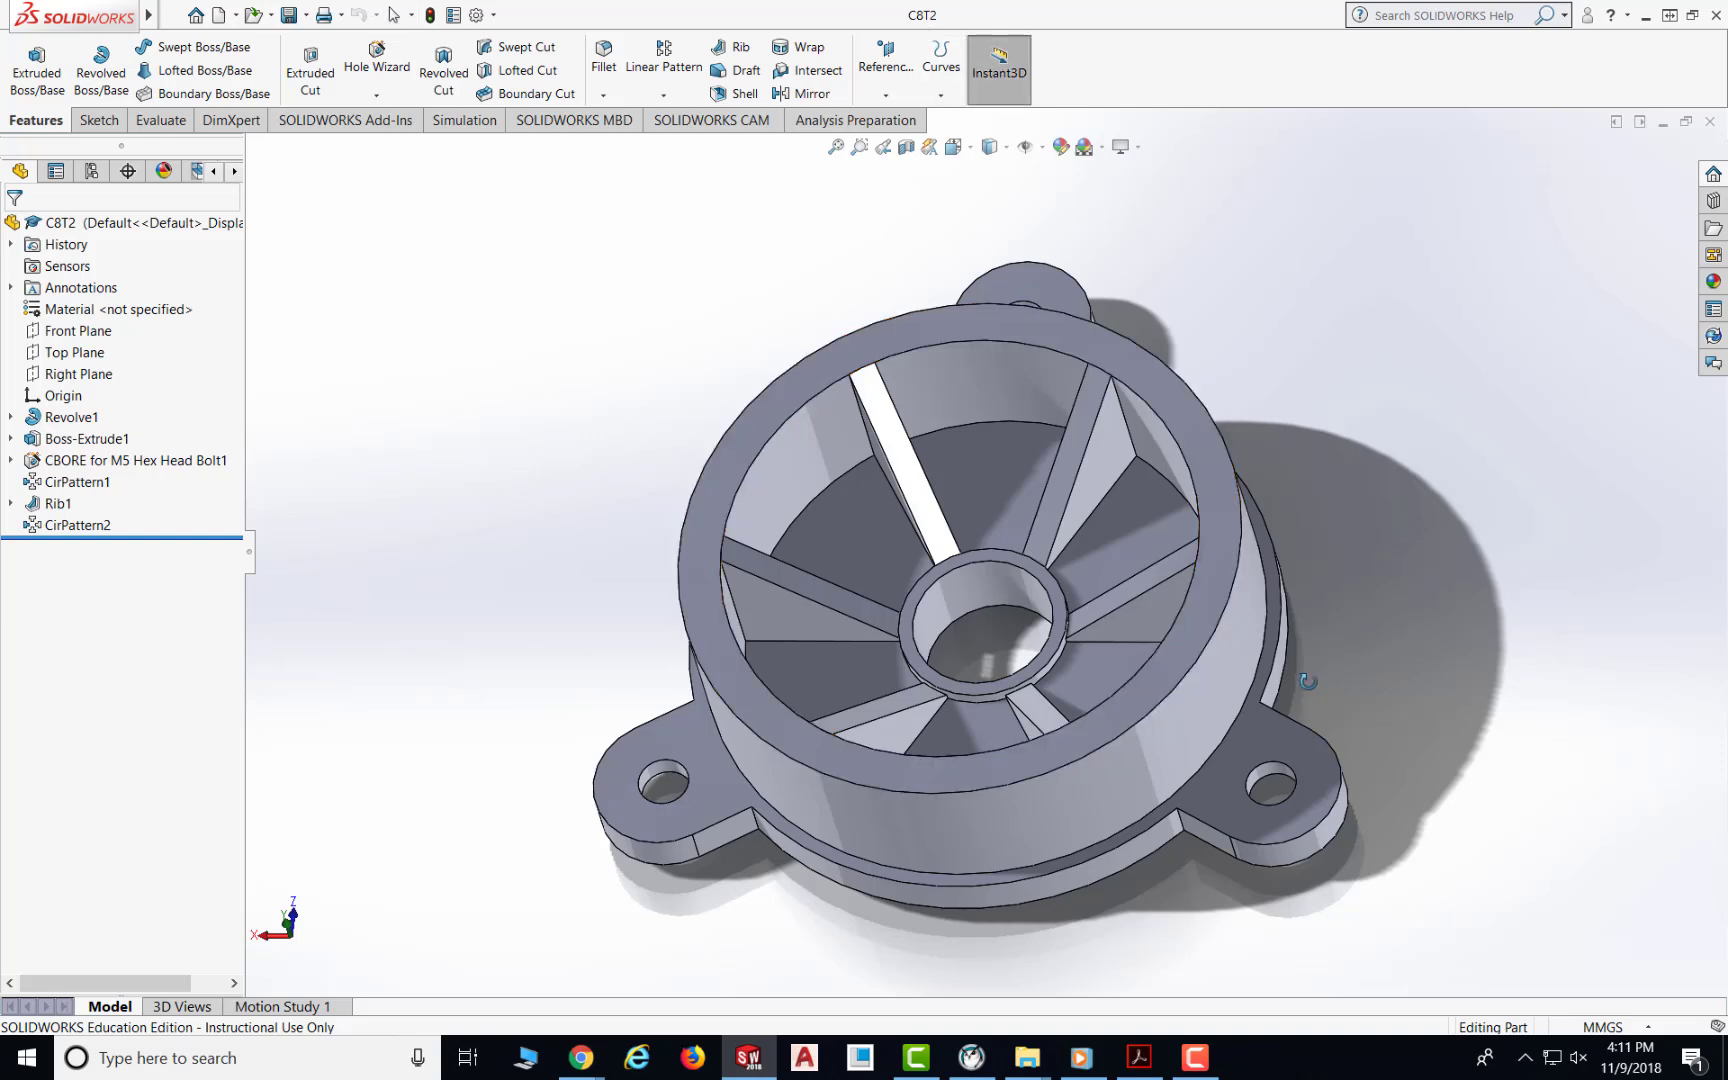
pyautogui.moveTo(1310, 682); pyautogui.dragTo(1285, 640, button='middle')
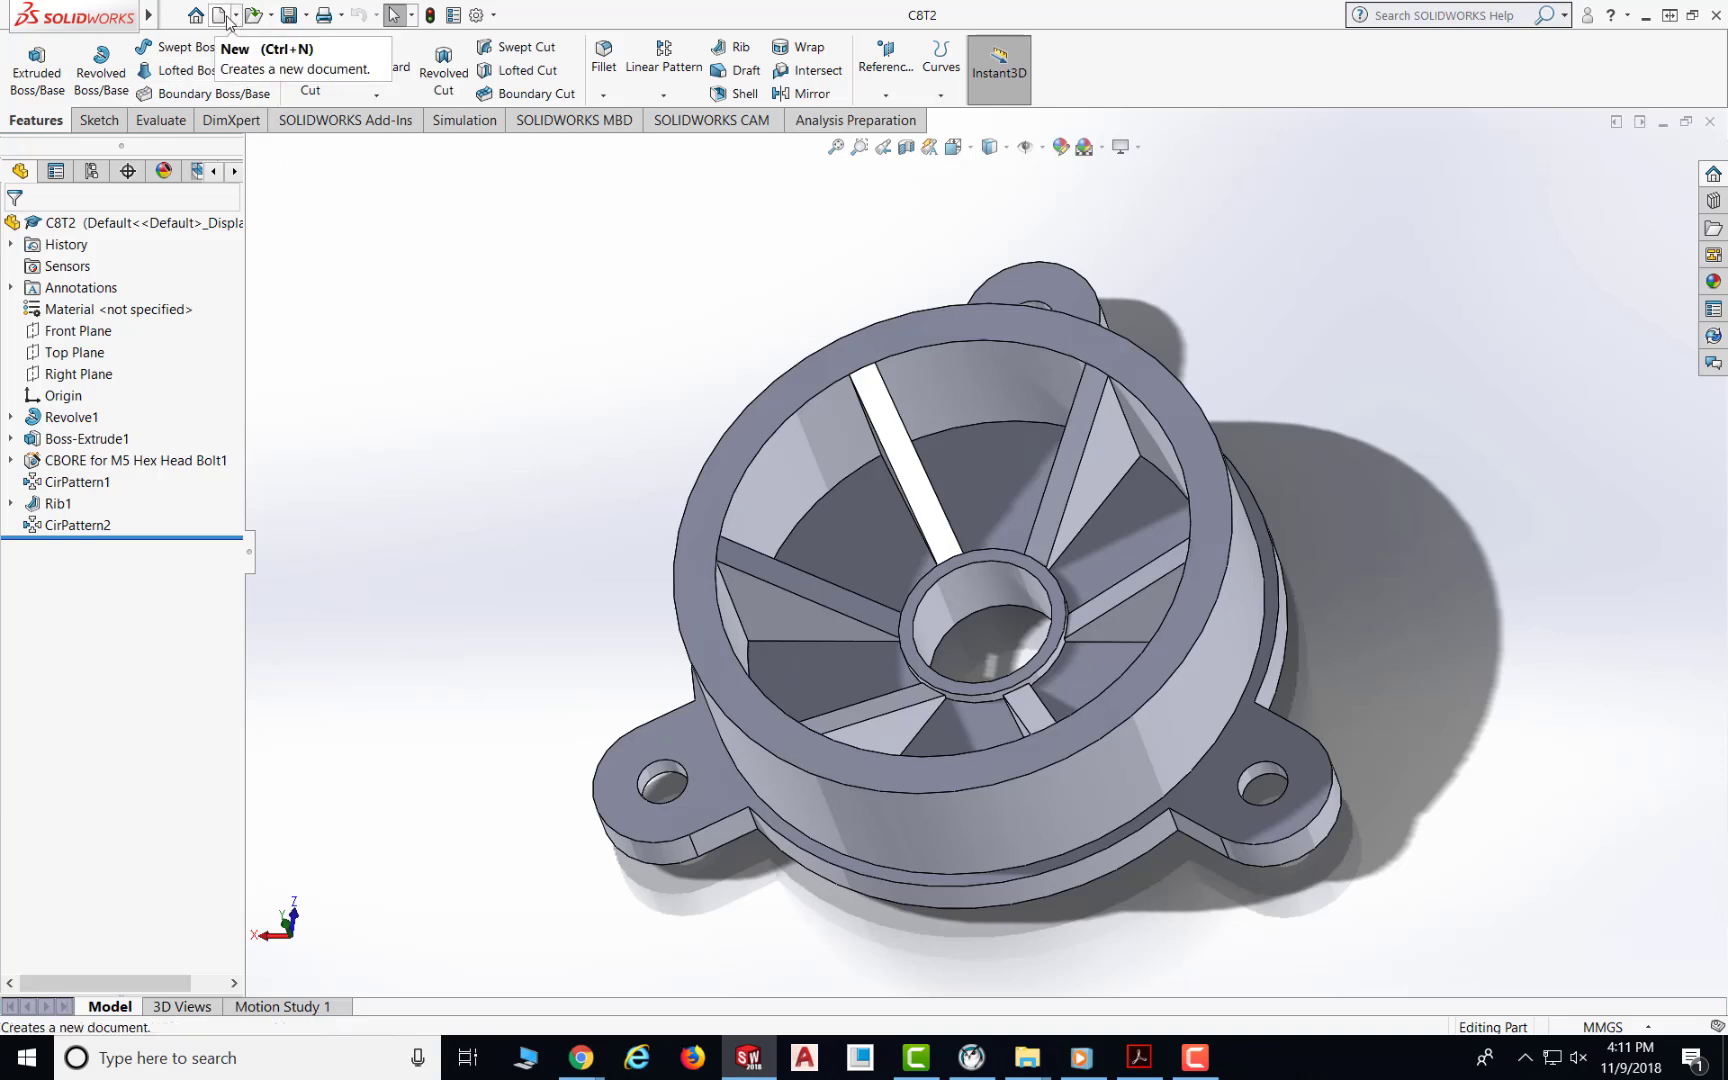
pyautogui.click(227, 18)
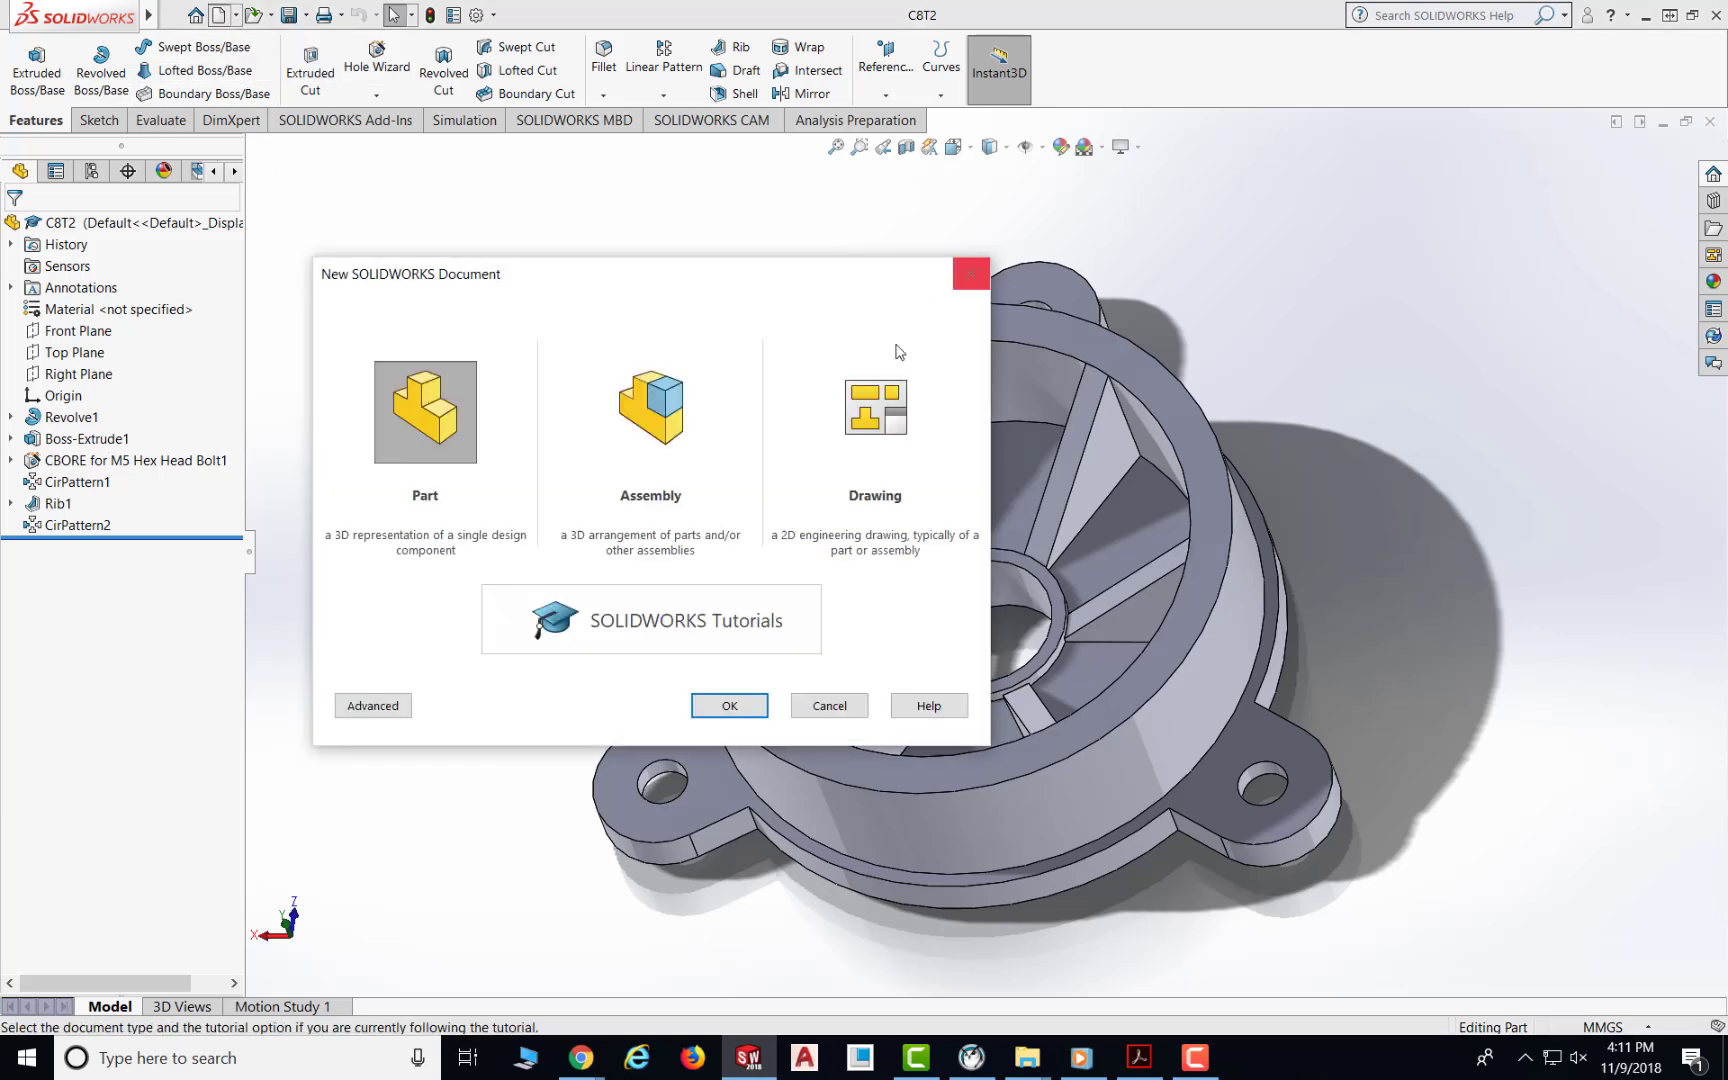
pyautogui.click(887, 414)
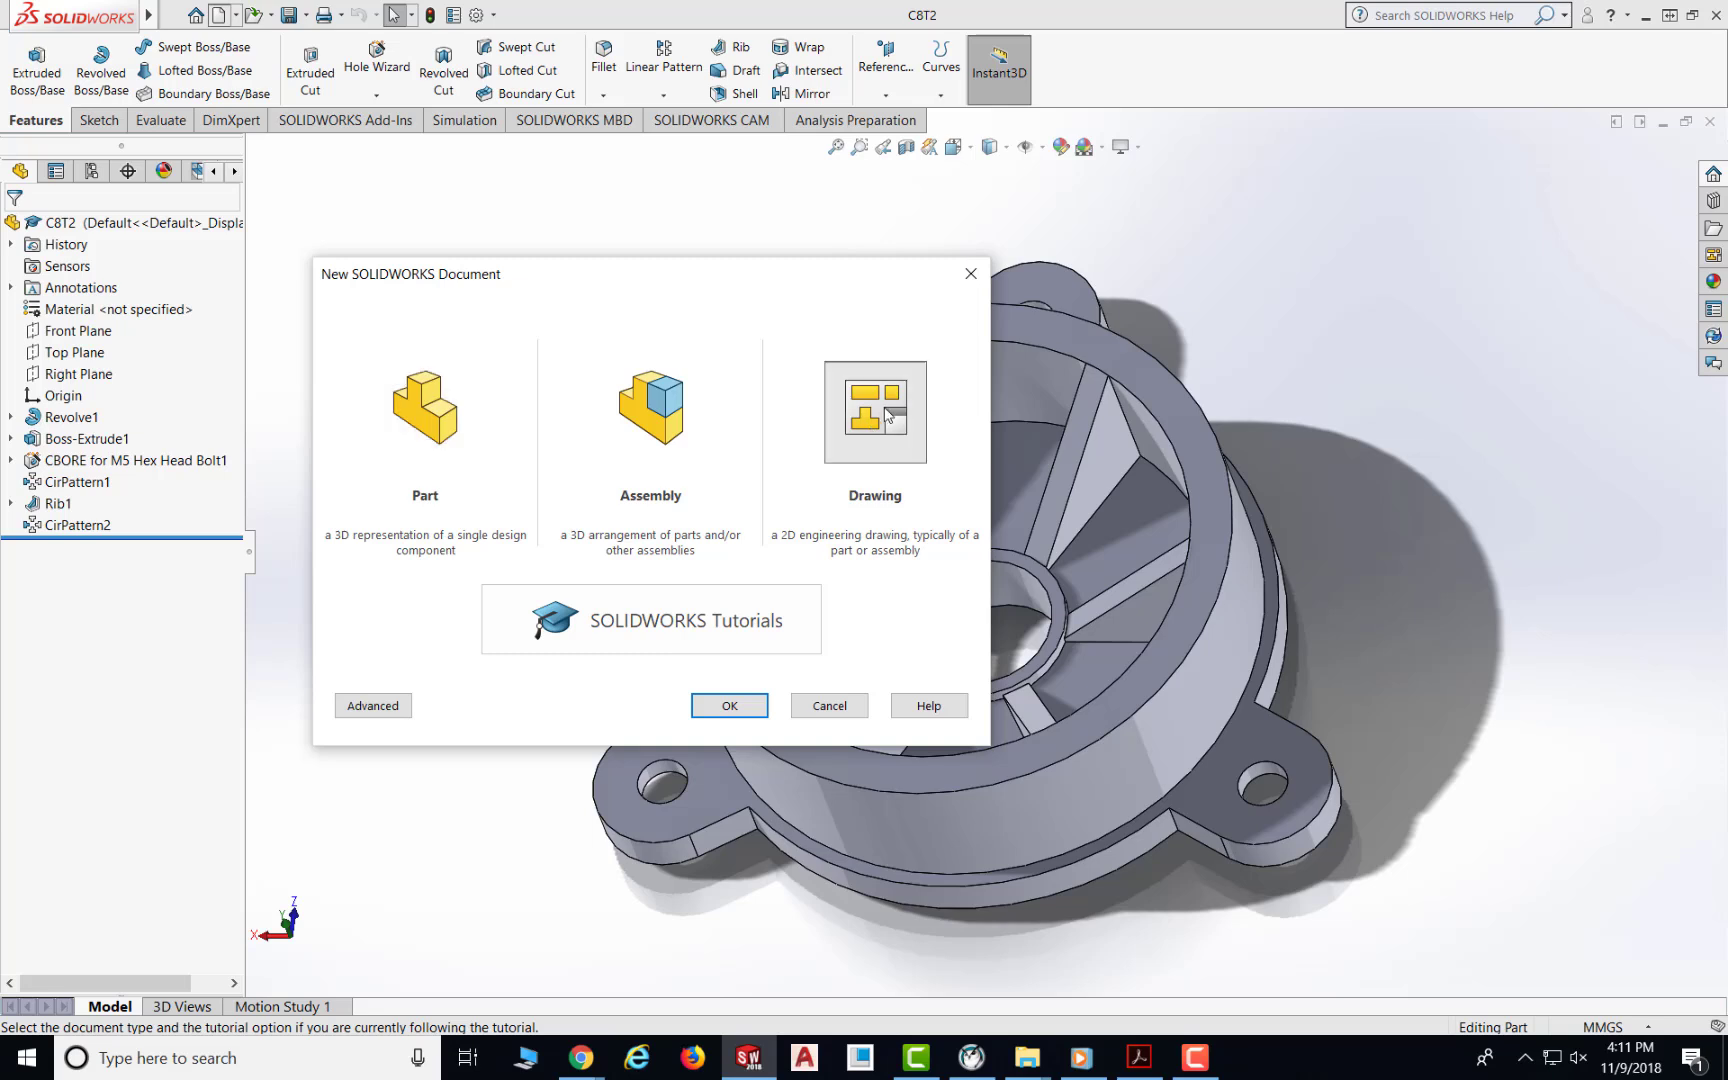
pyautogui.click(744, 704)
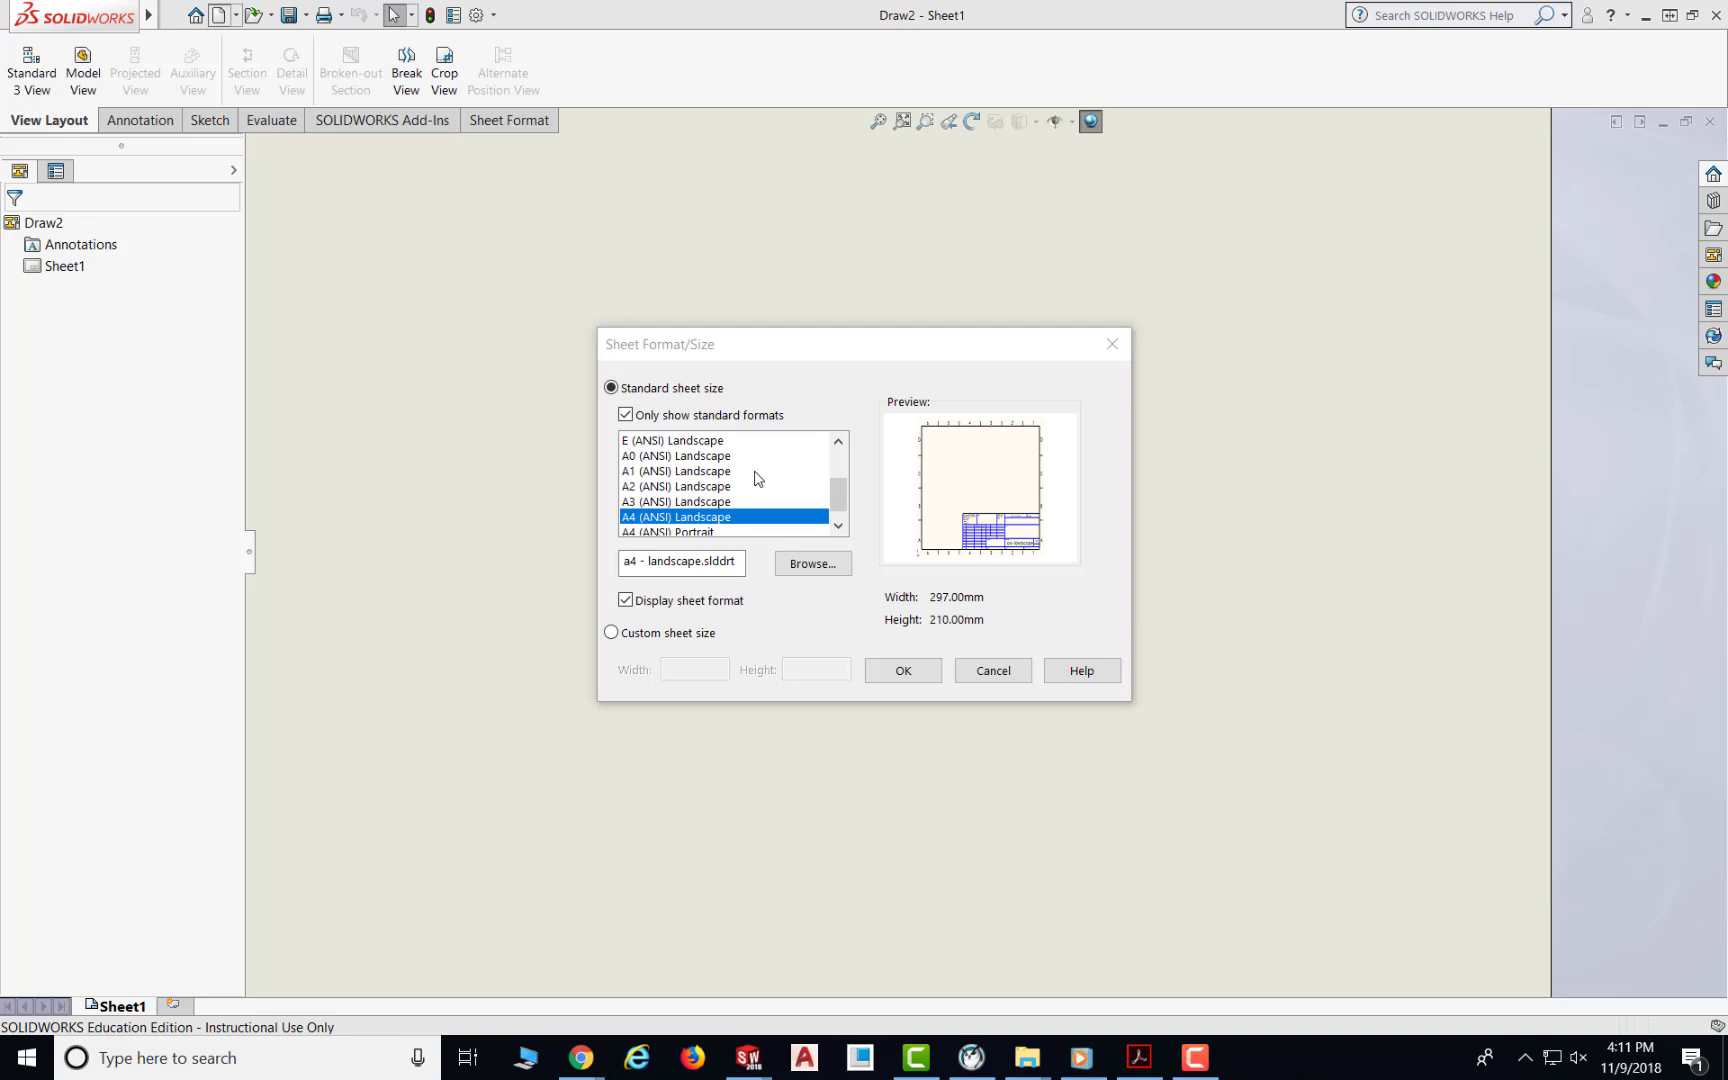
# Step: Choose the A4 (ANSI) Landscape sheet format and confirm the sheet size
pyautogui.click(1647, 20)
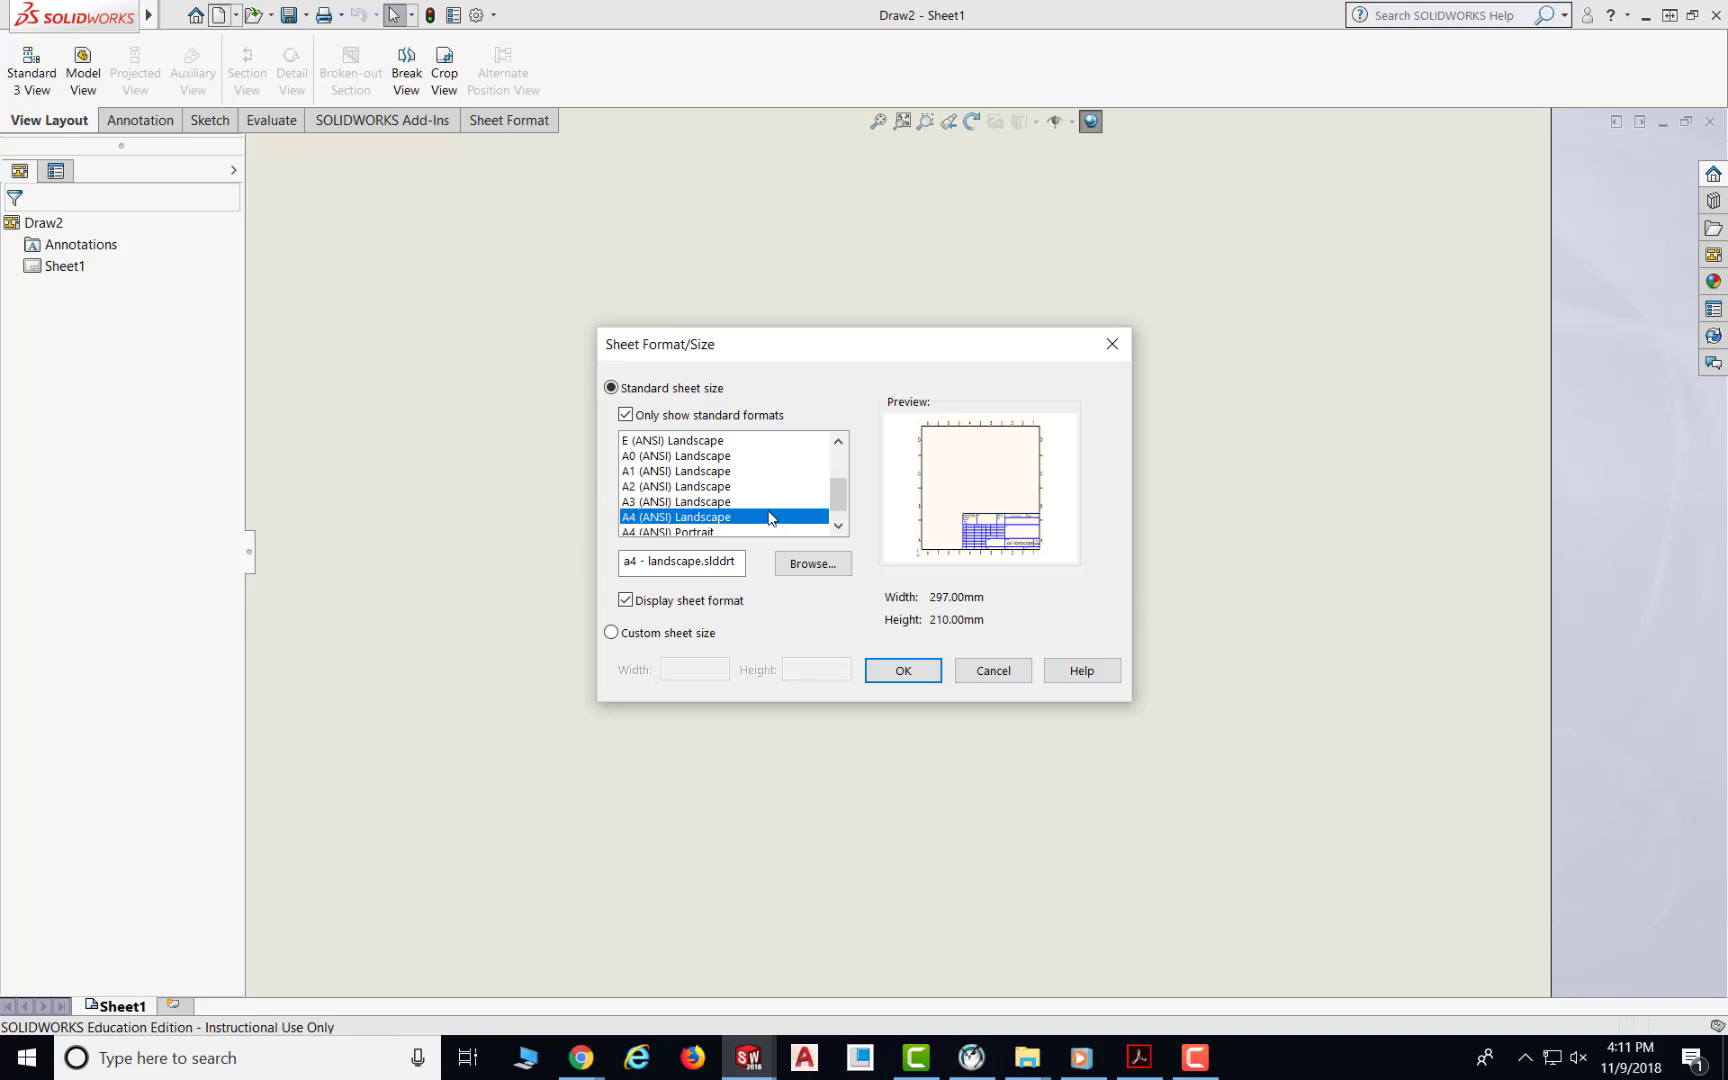
pyautogui.scroll(-1, 631, 521)
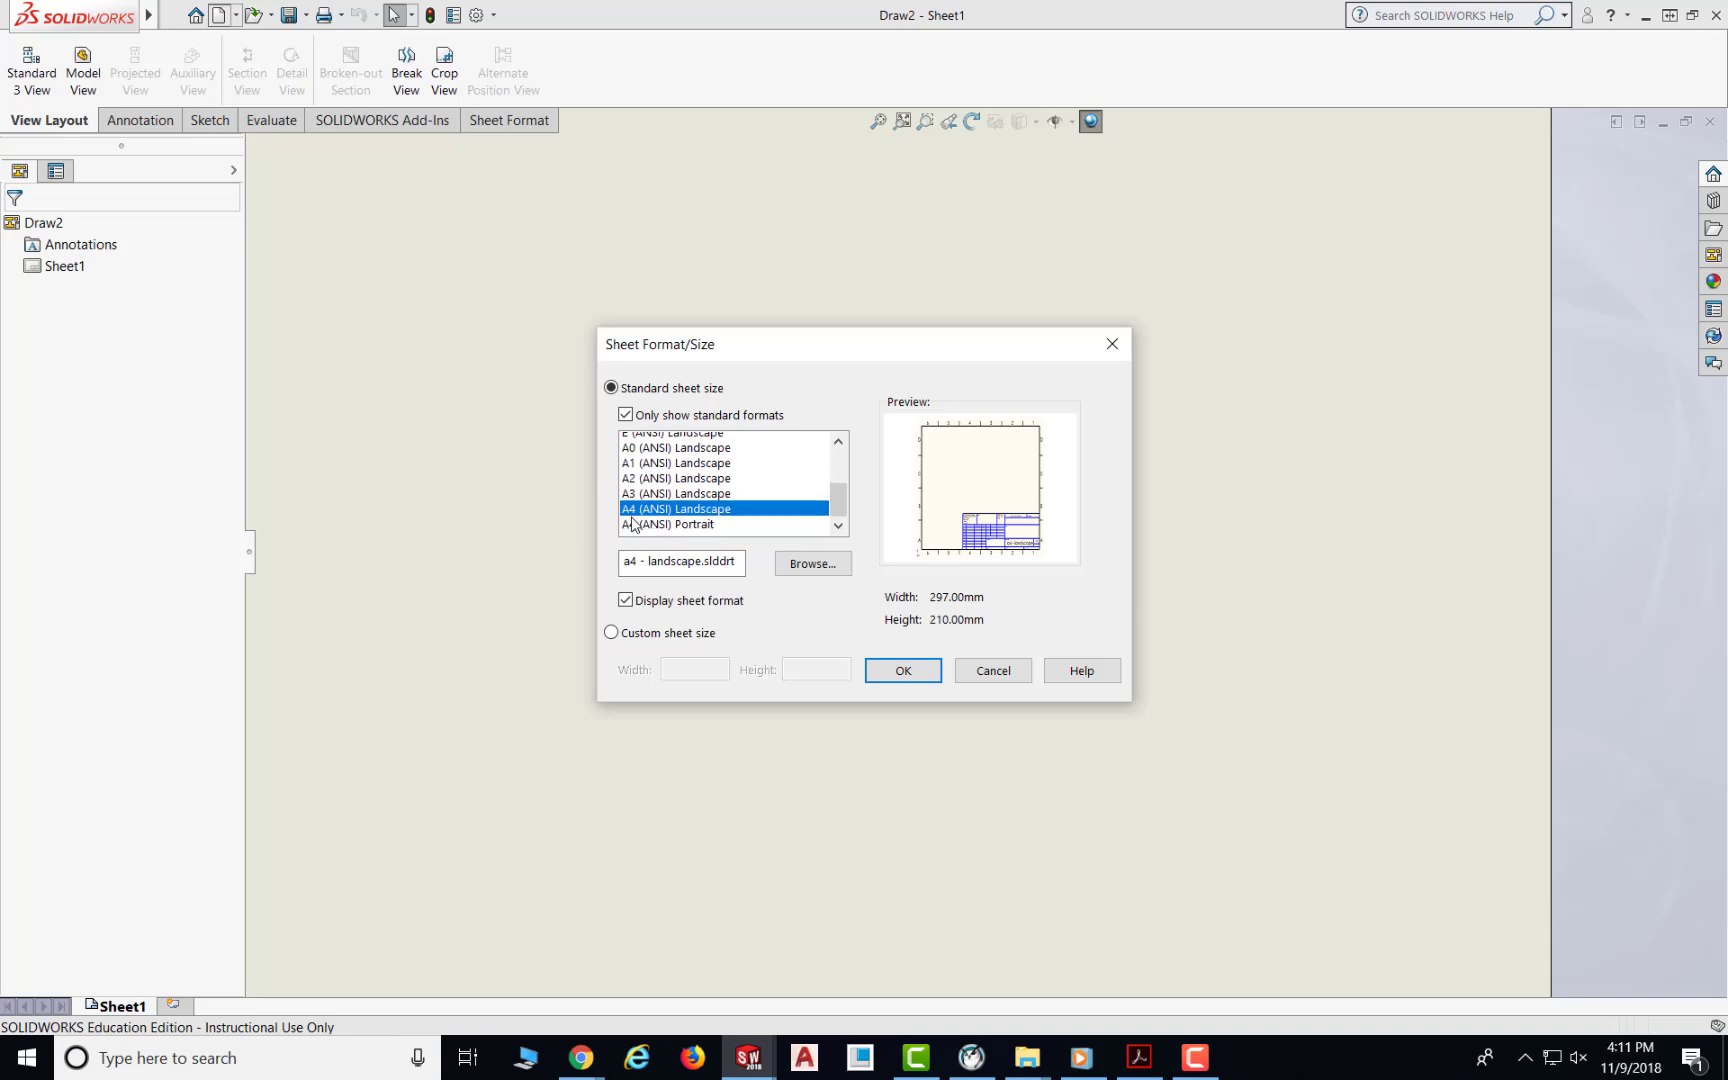
pyautogui.click(635, 518)
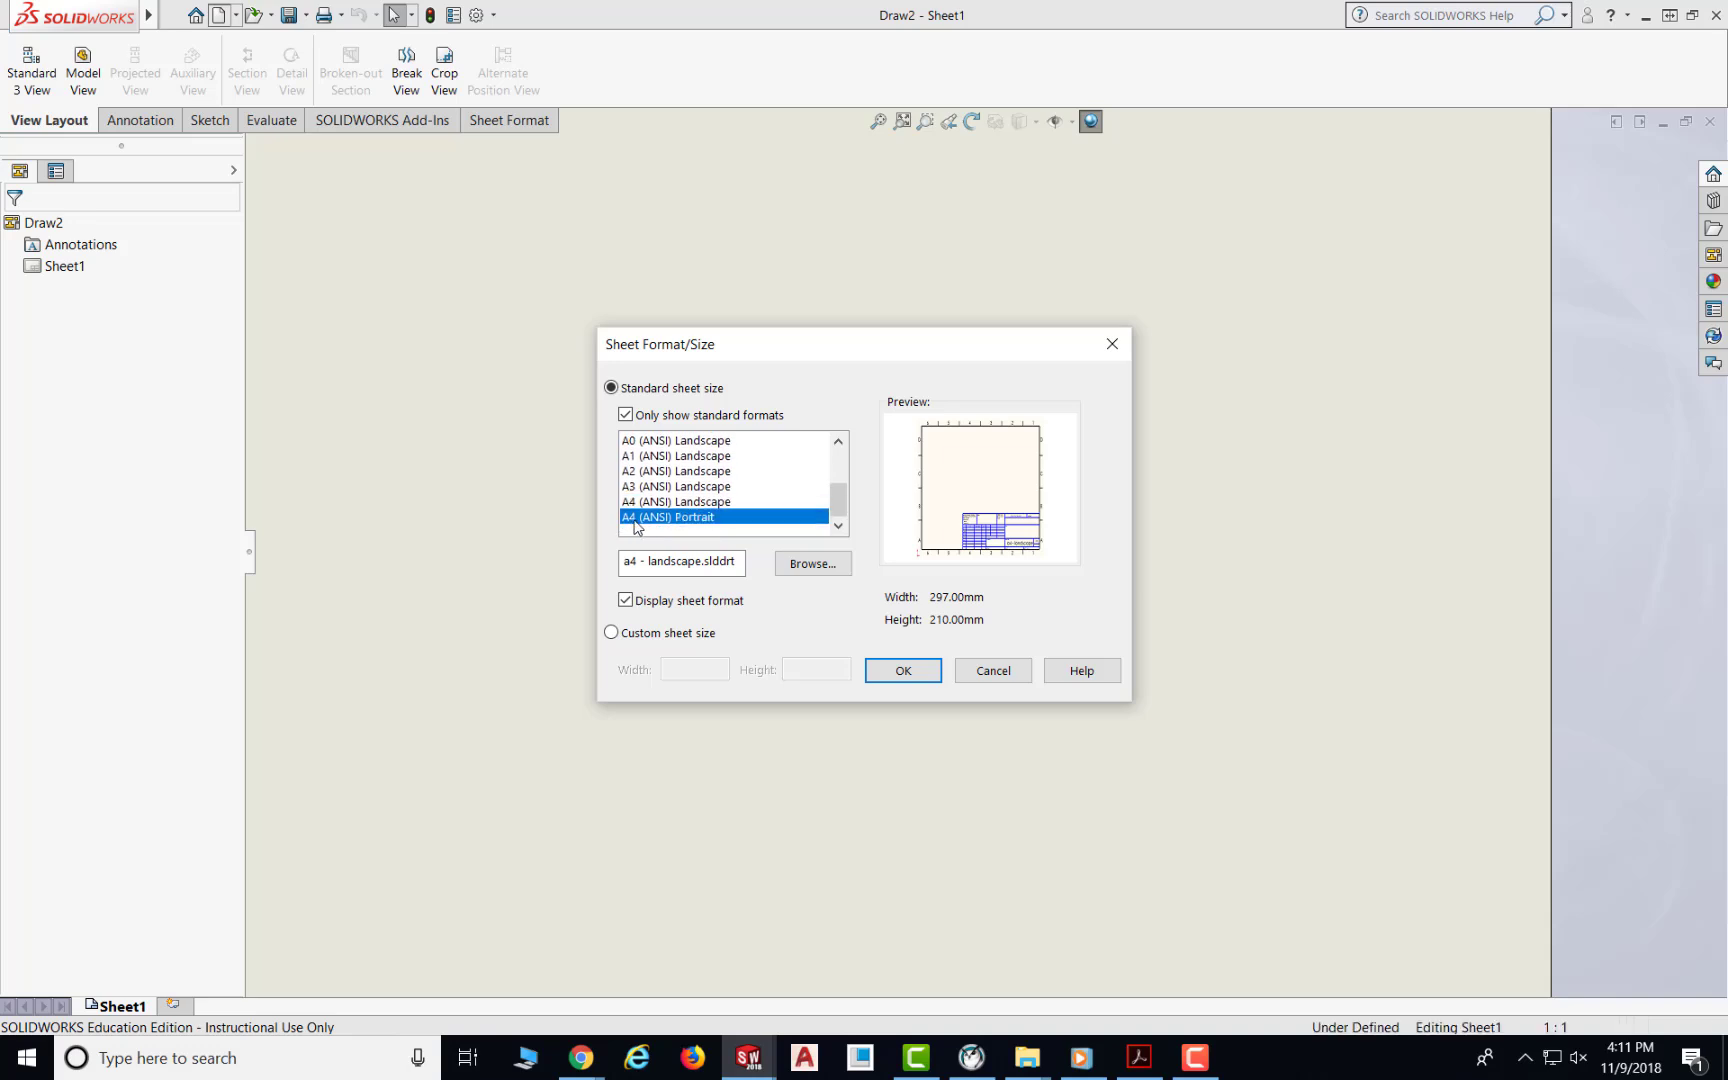
pyautogui.click(645, 502)
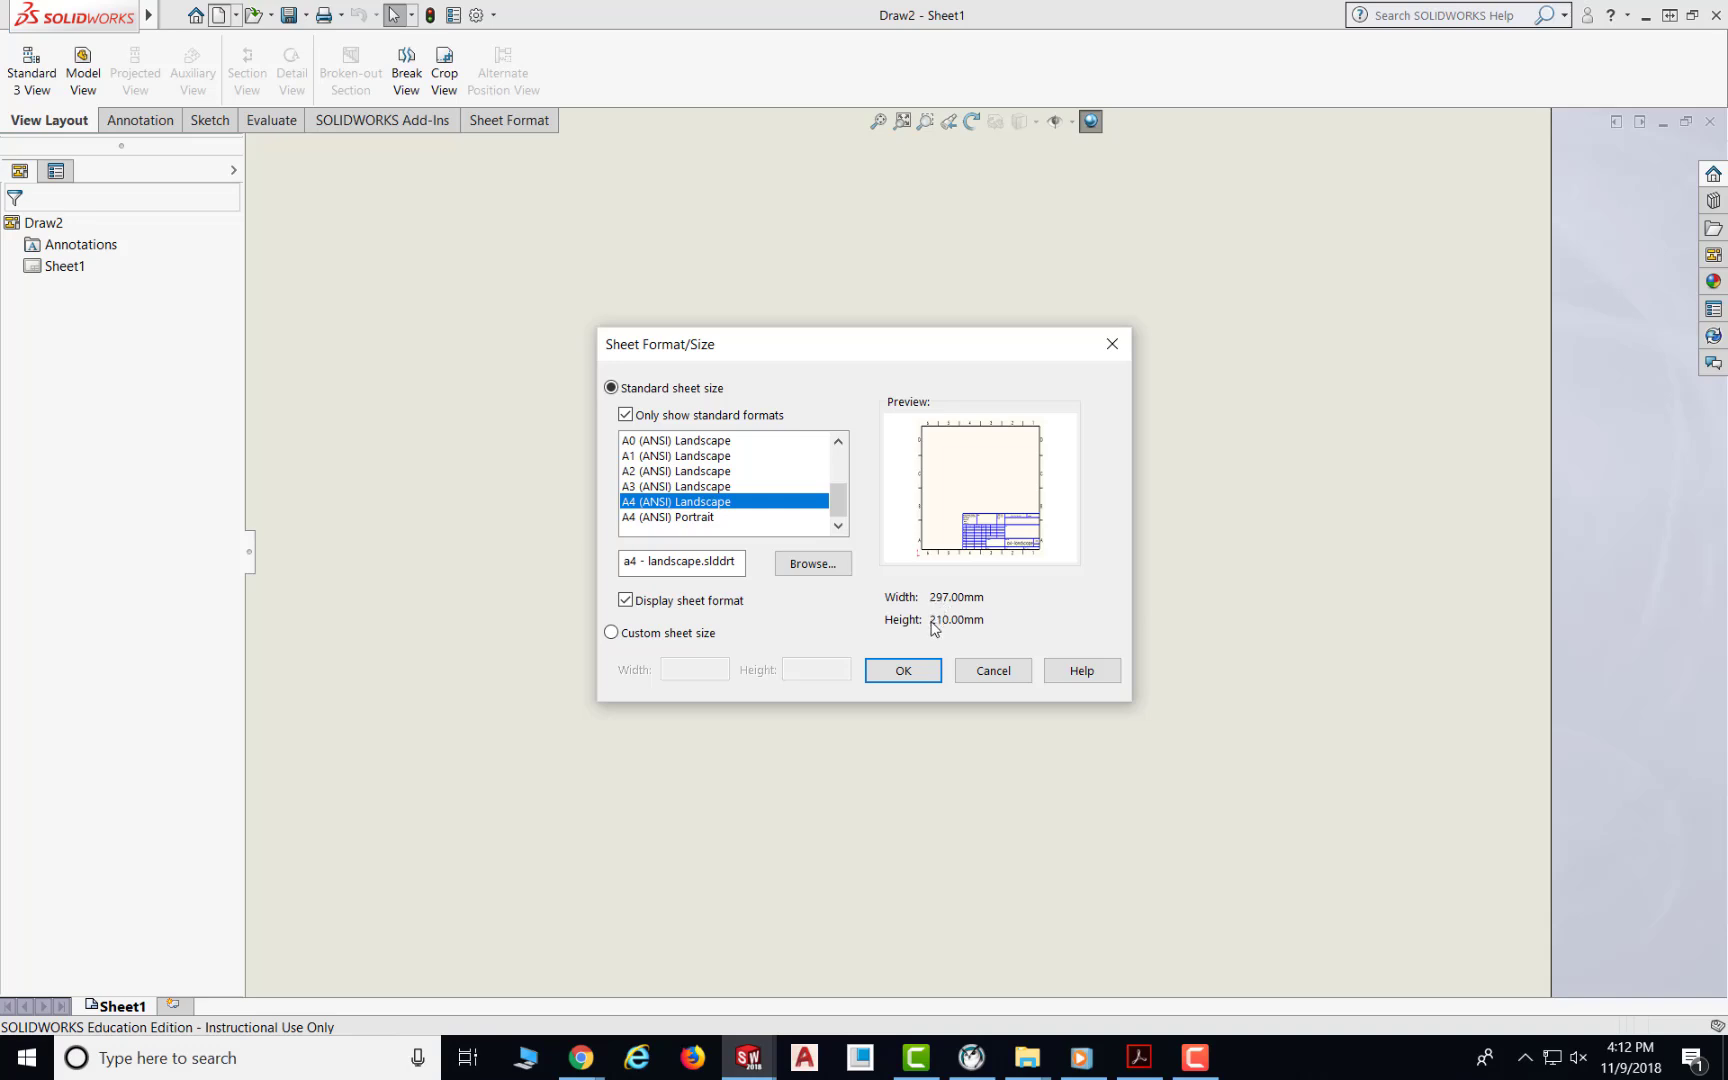
pyautogui.click(903, 672)
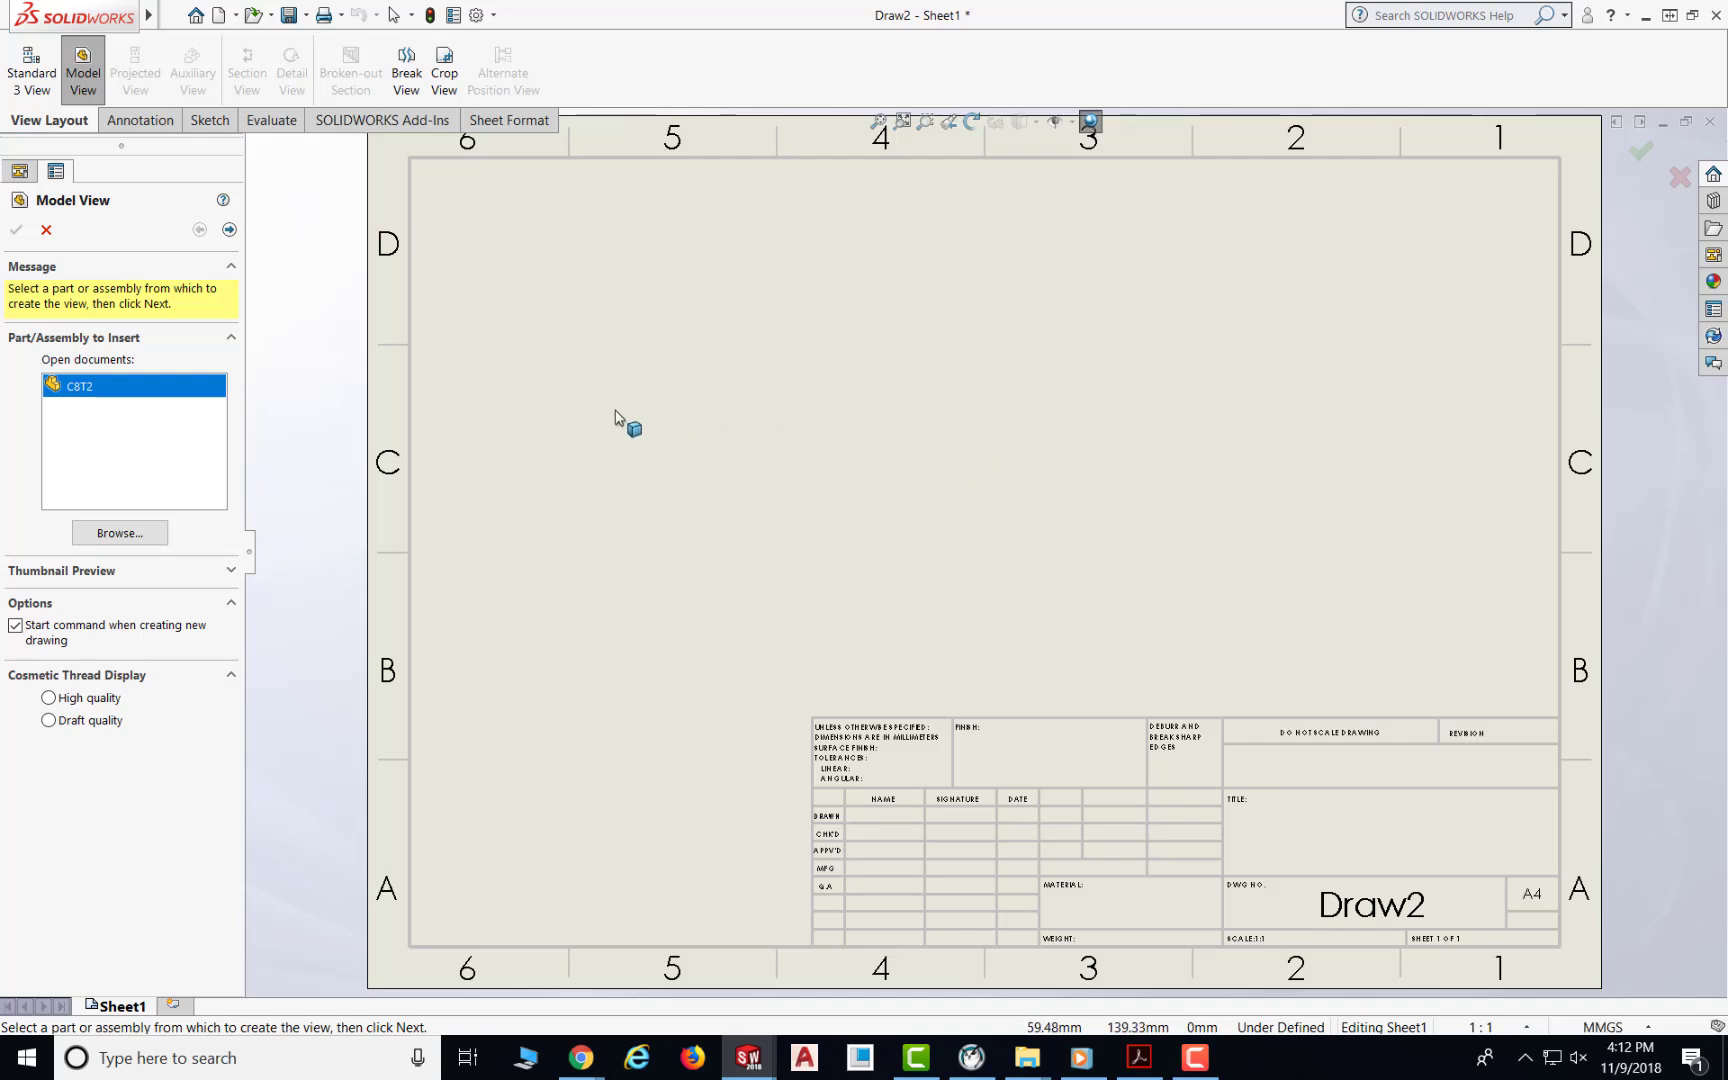
# Step: Cancel the Model View command and load the C8T2 part into the View Palette
pyautogui.click(1711, 256)
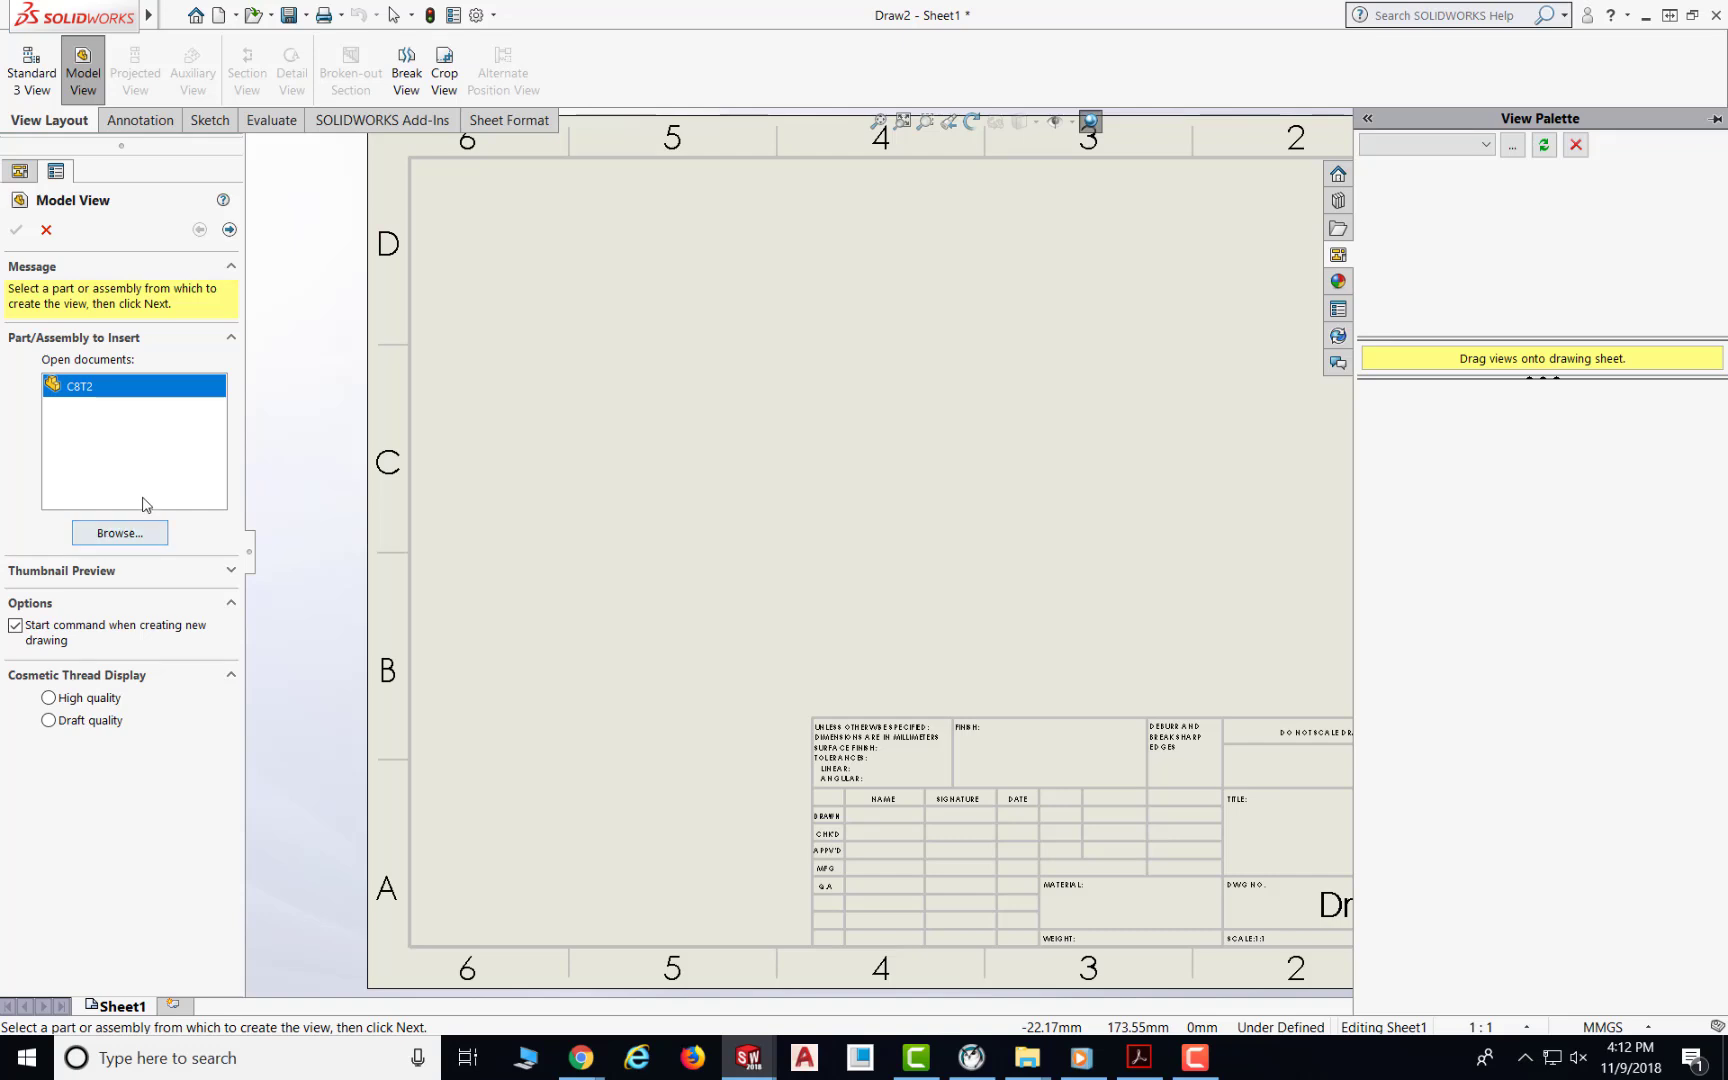
pyautogui.click(45, 232)
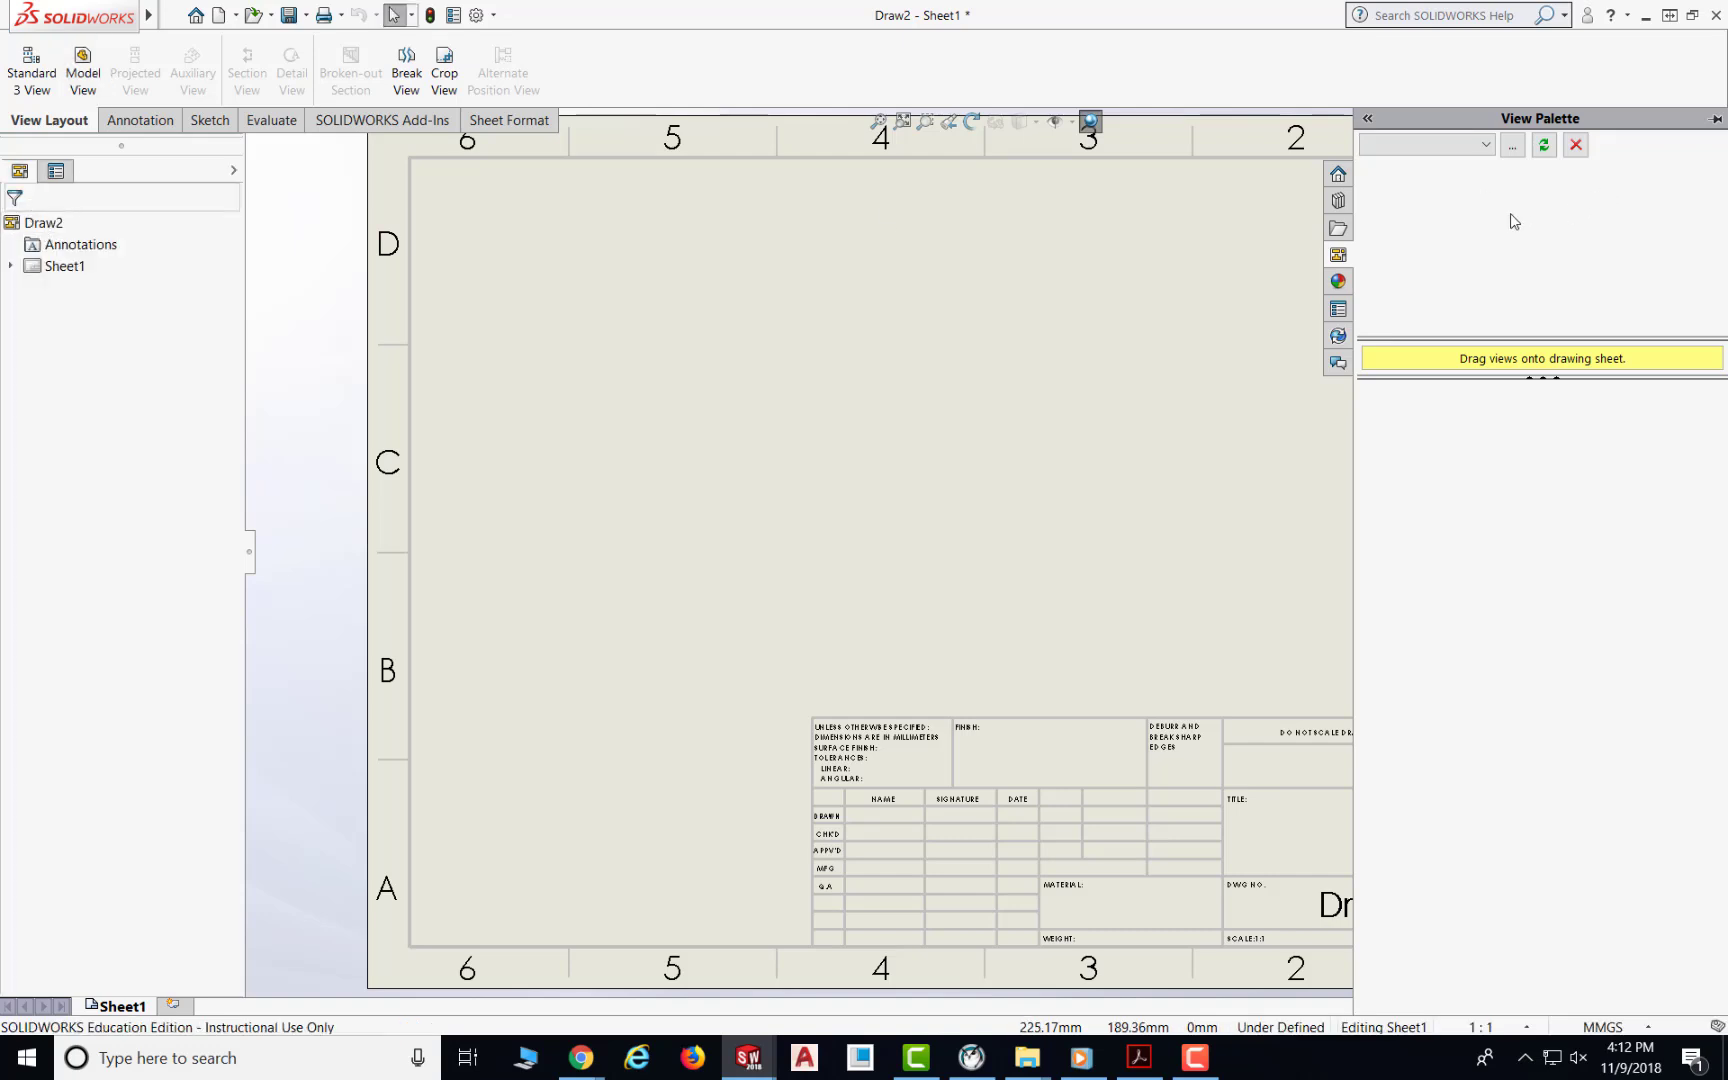
pyautogui.click(1484, 147)
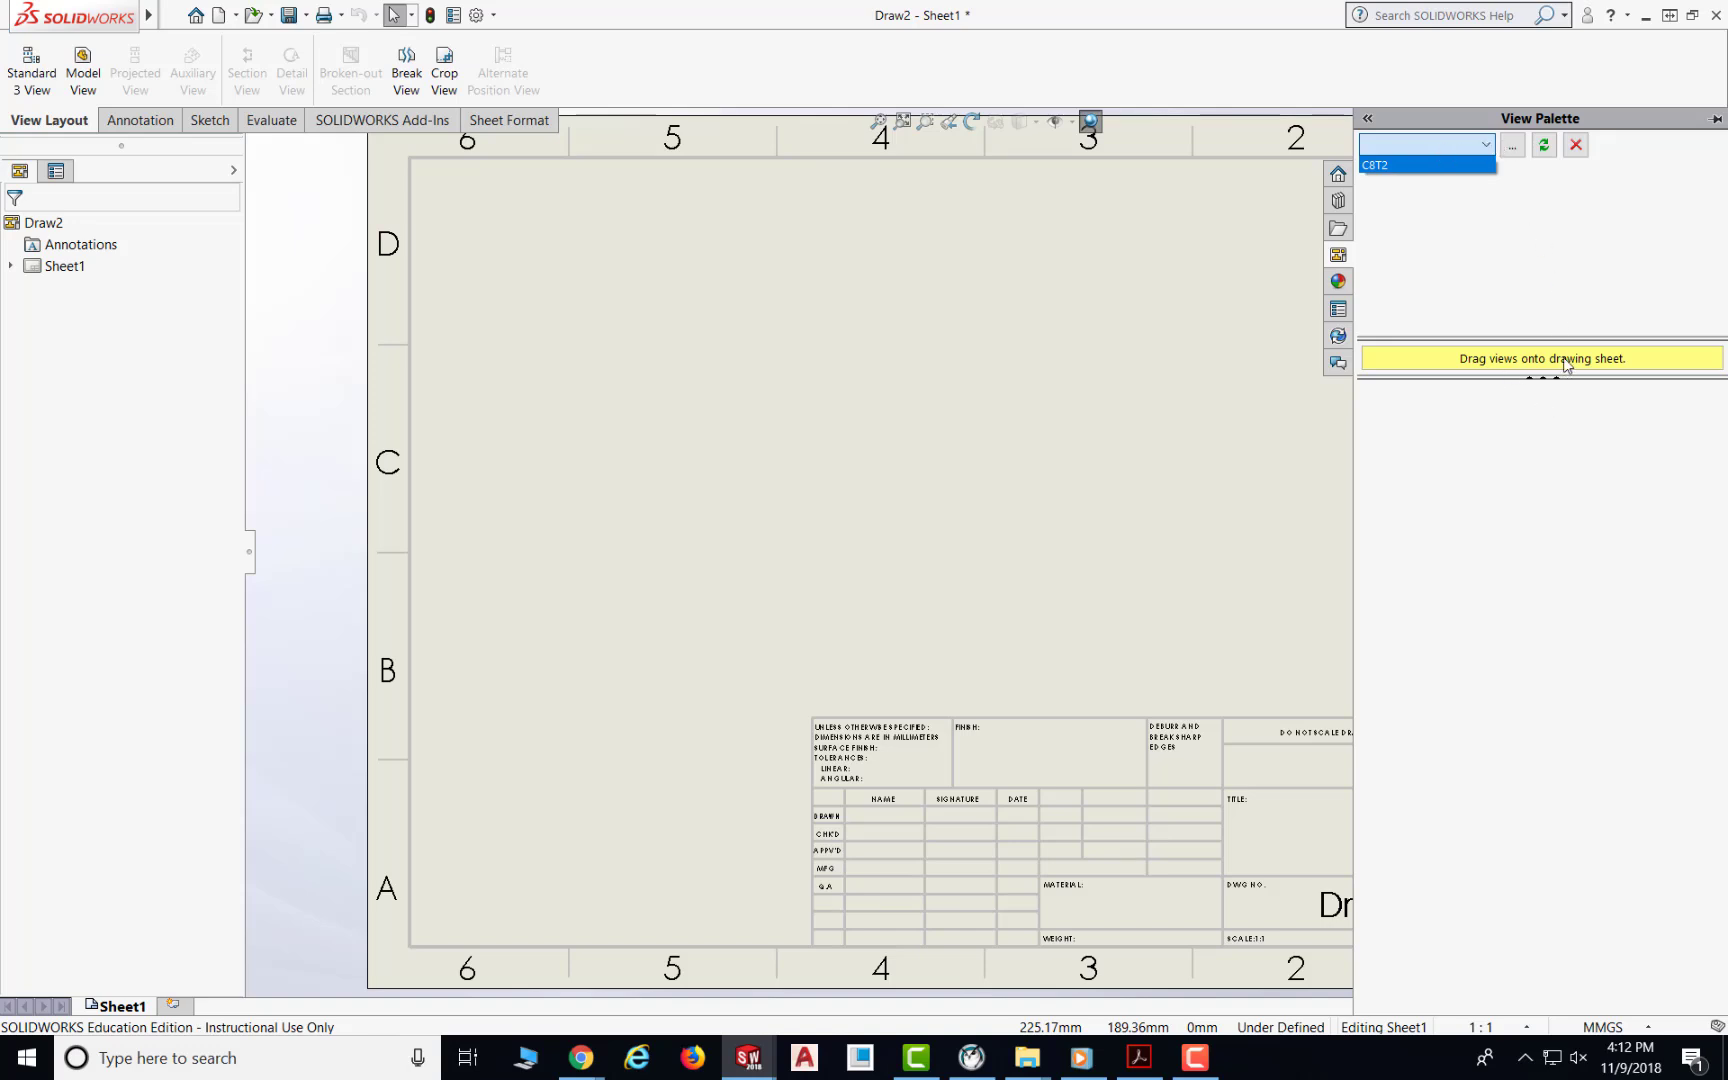
pyautogui.click(1478, 146)
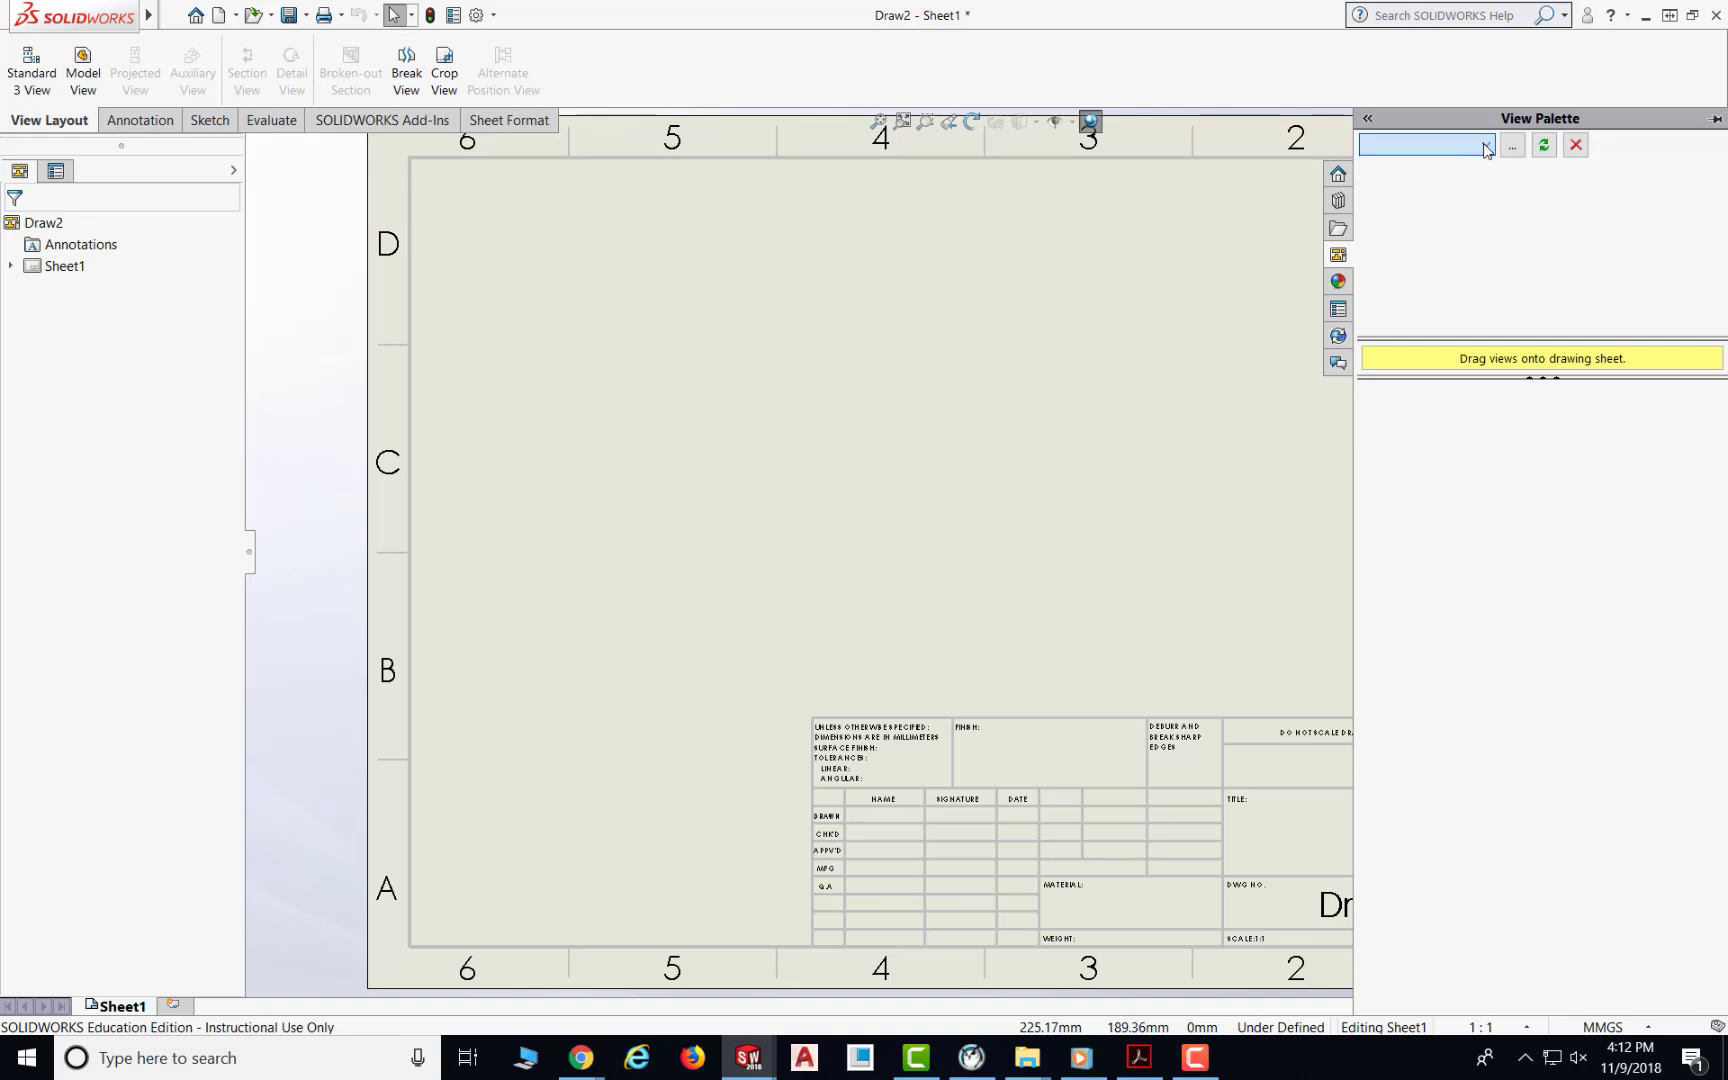
pyautogui.click(1486, 150)
pyautogui.click(1377, 166)
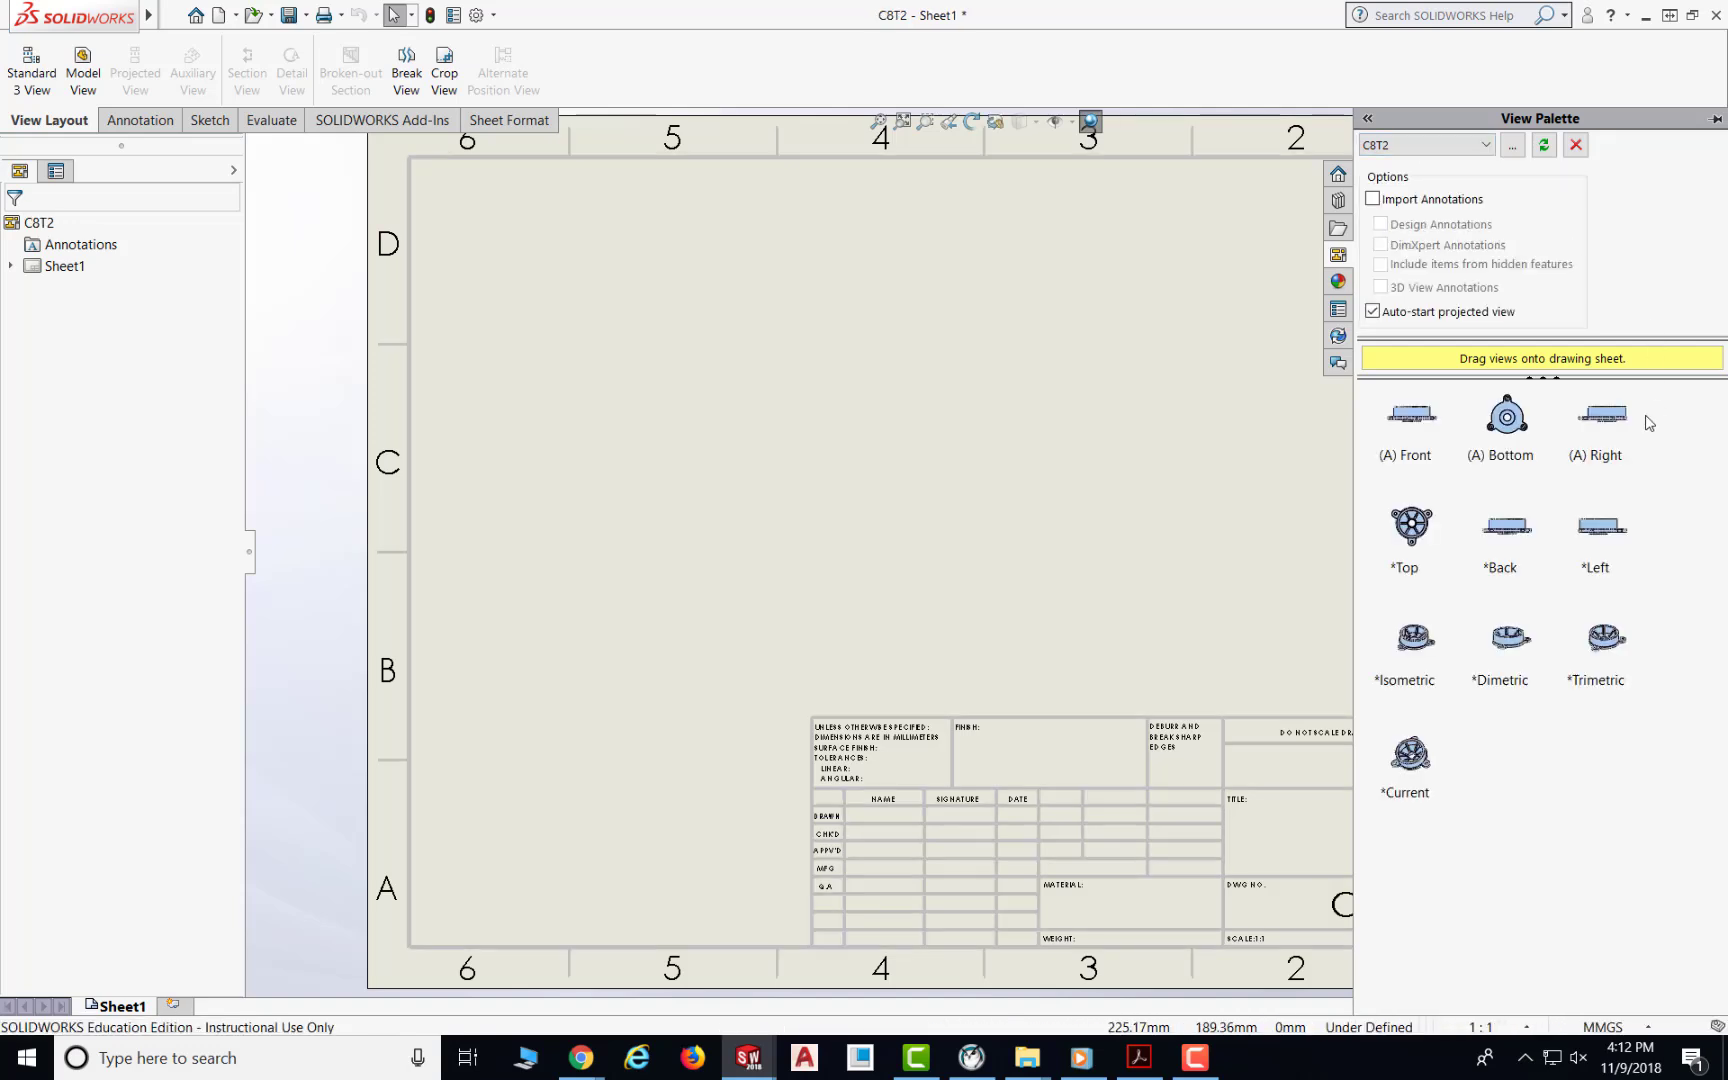
# Step: Place the Front view from the palette on the sheet and project the top, side and isometric views from it
pyautogui.click(1423, 426)
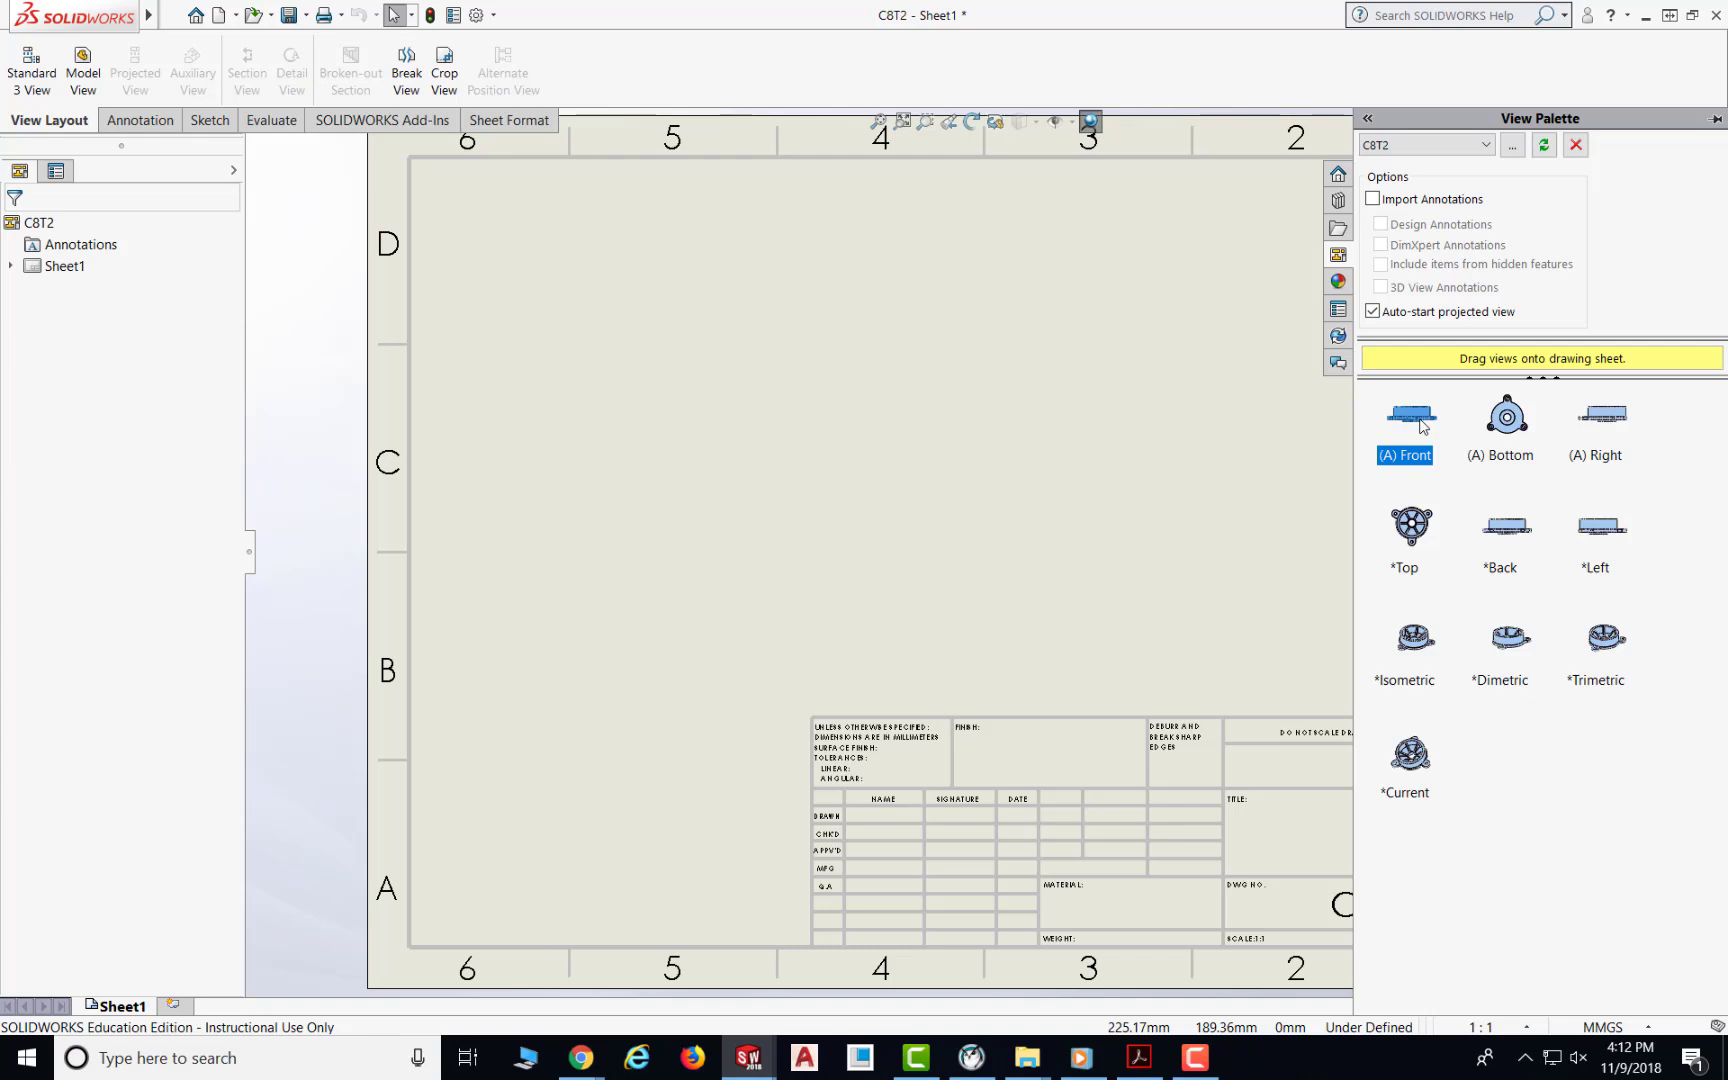
pyautogui.moveTo(1423, 426); pyautogui.dragTo(688, 614)
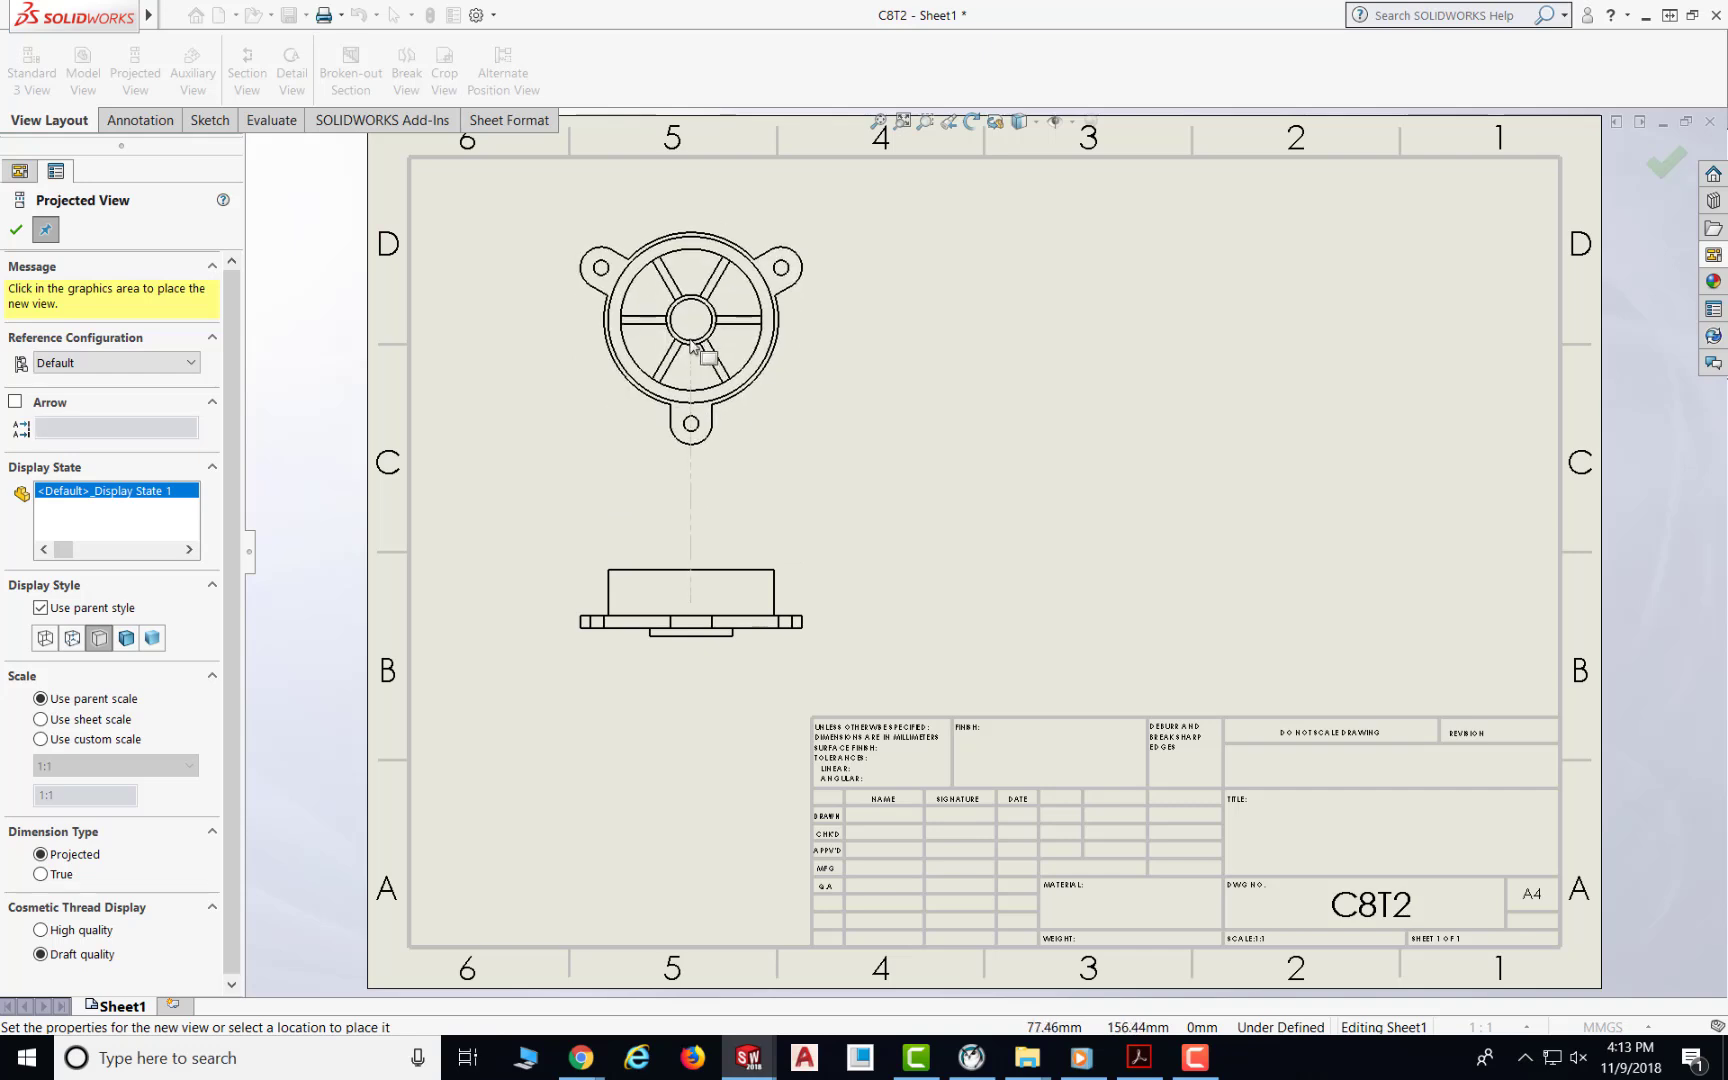
pyautogui.click(693, 345)
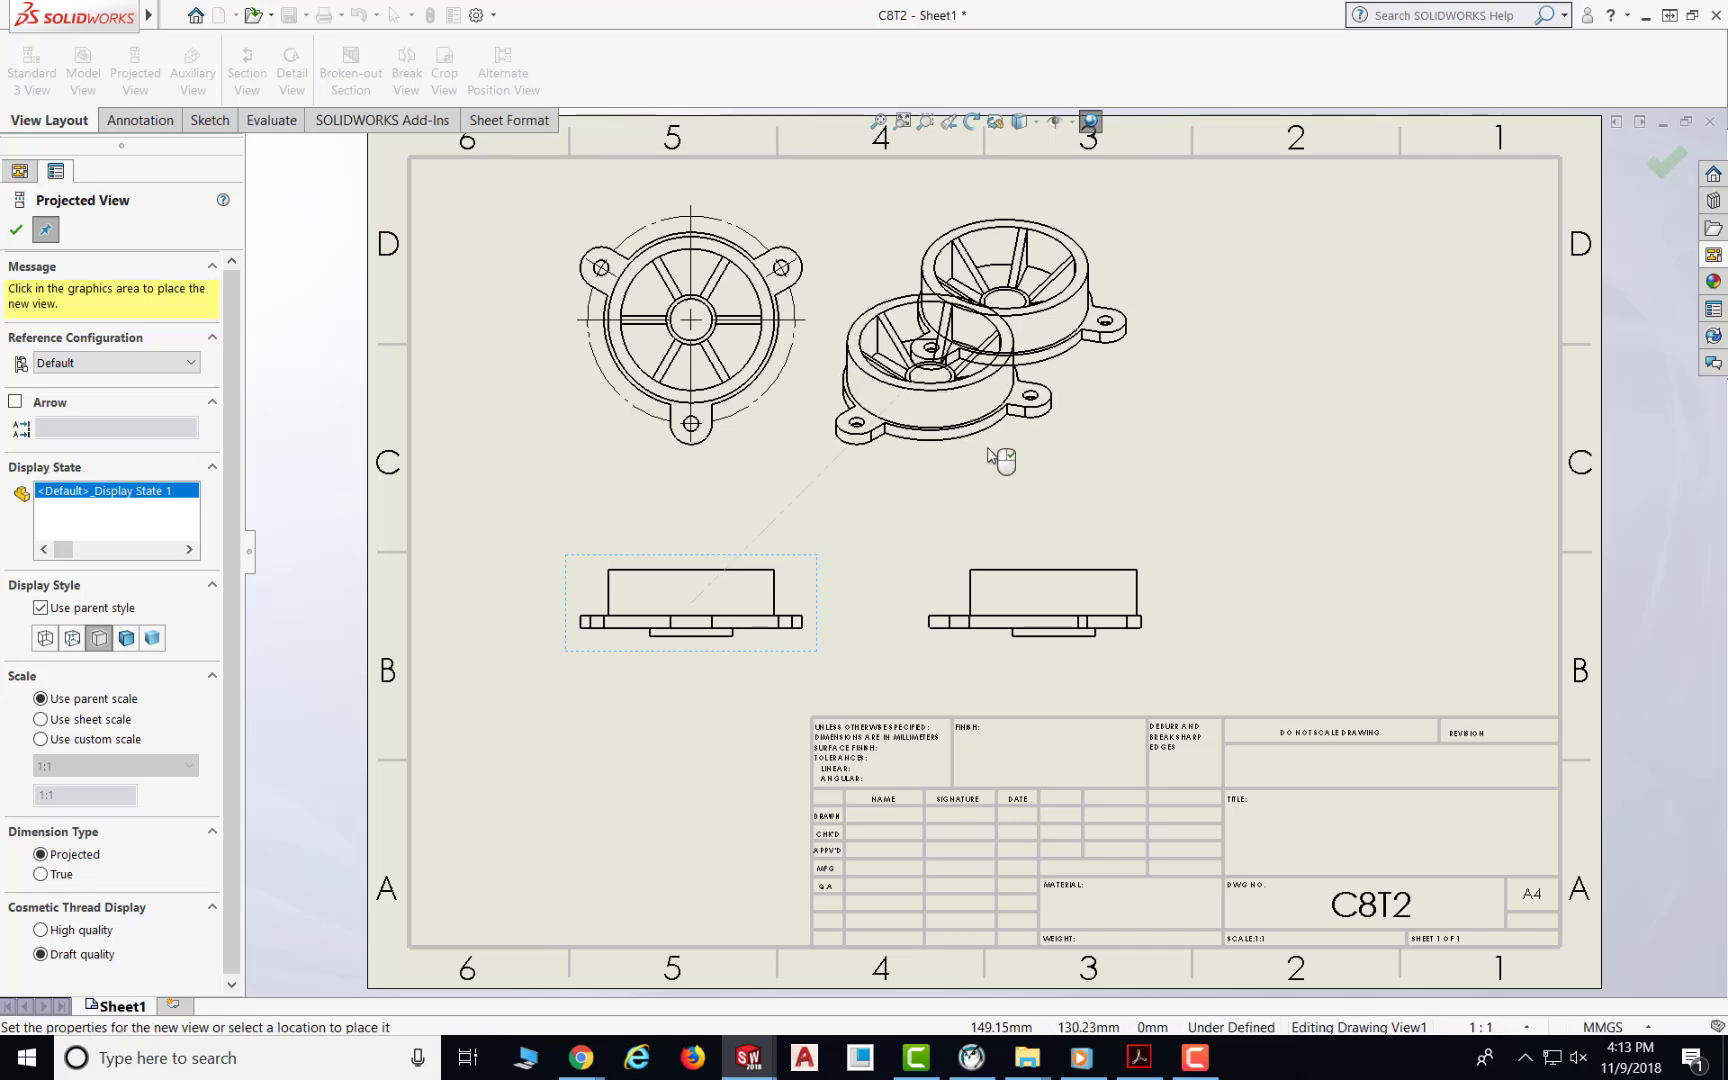
pyautogui.click(17, 234)
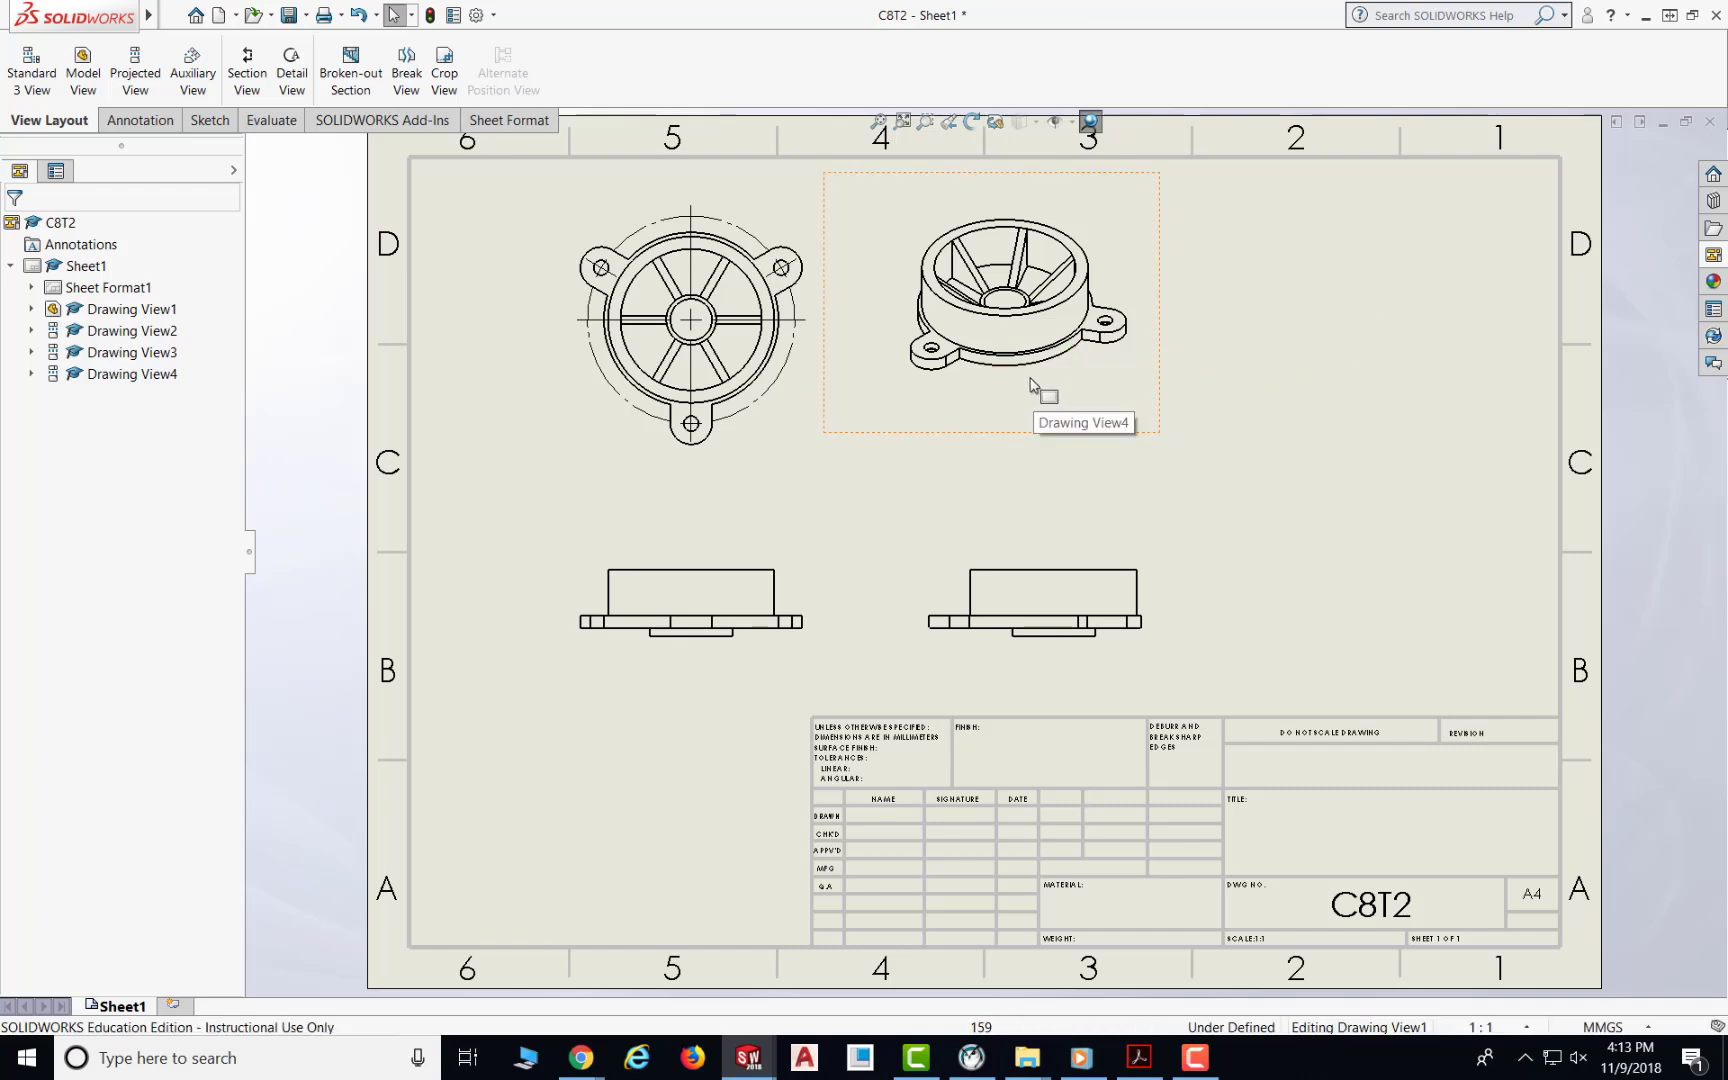
# Step: Move the isometric view to the sheet's upper right corner and shift the side view slightly down
pyautogui.click(1009, 441)
pyautogui.doubleClick(1009, 441)
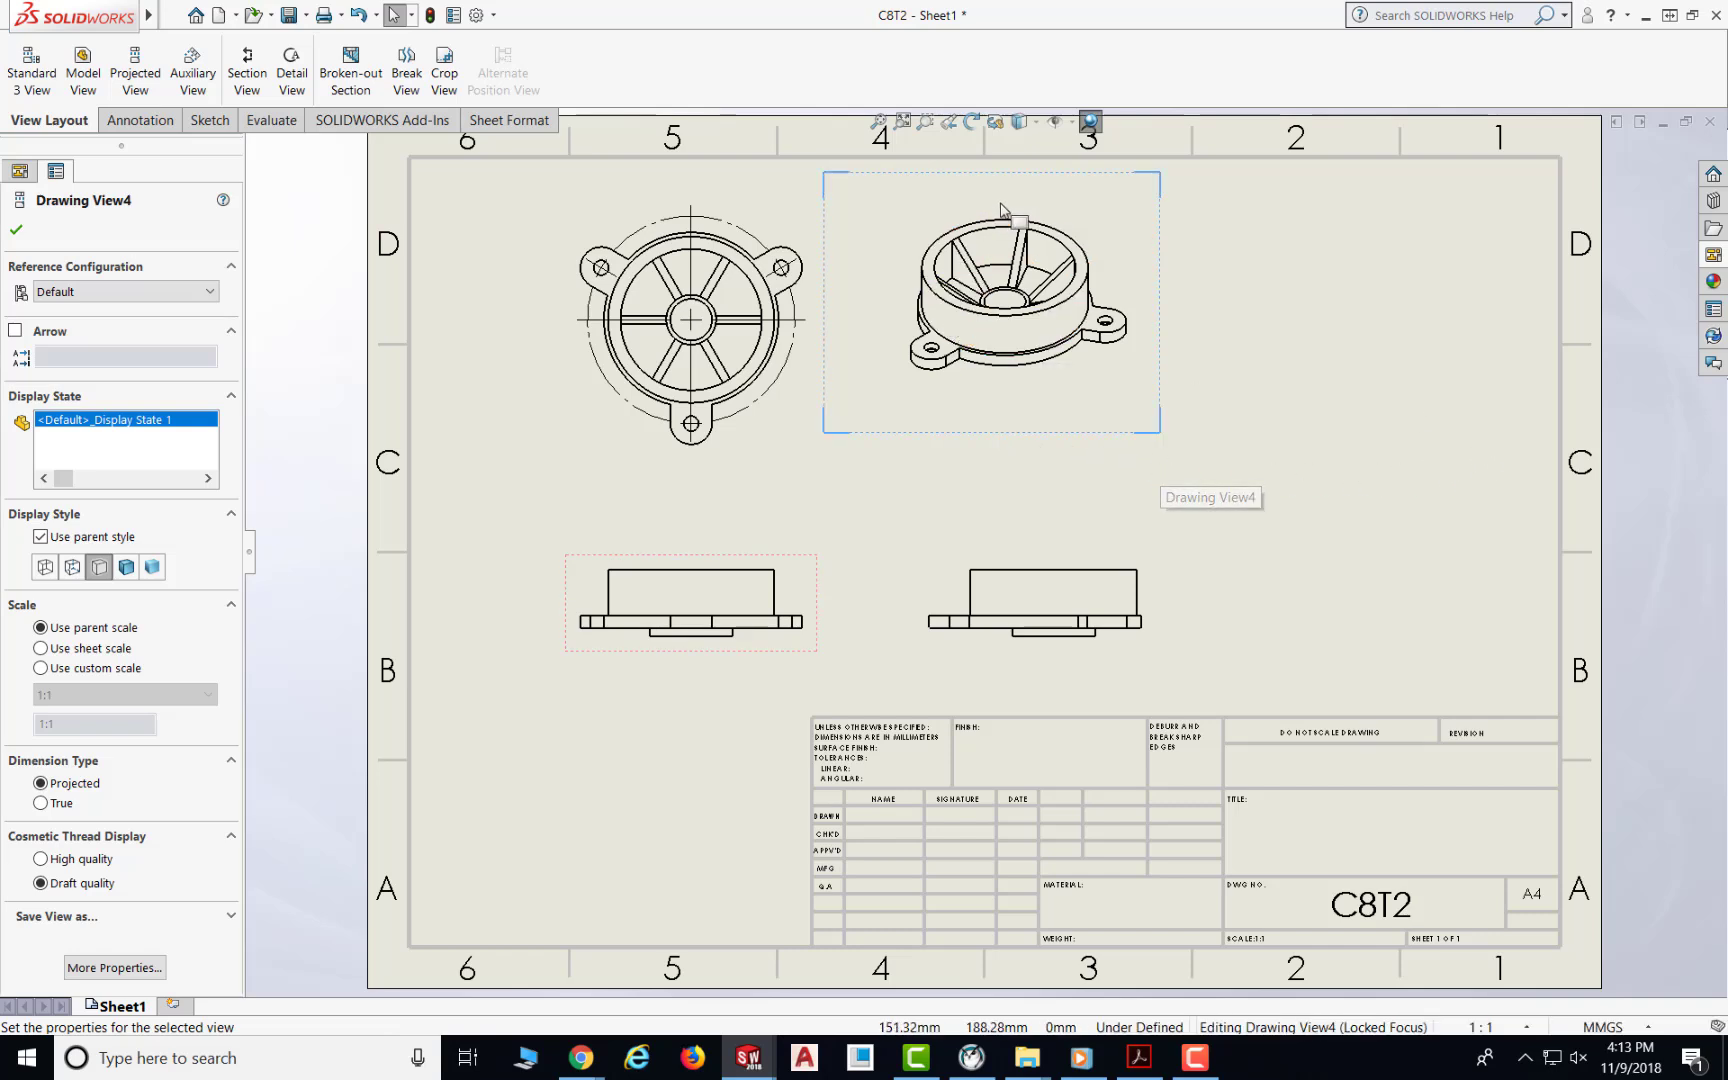
pyautogui.moveTo(1018, 190); pyautogui.dragTo(1372, 212)
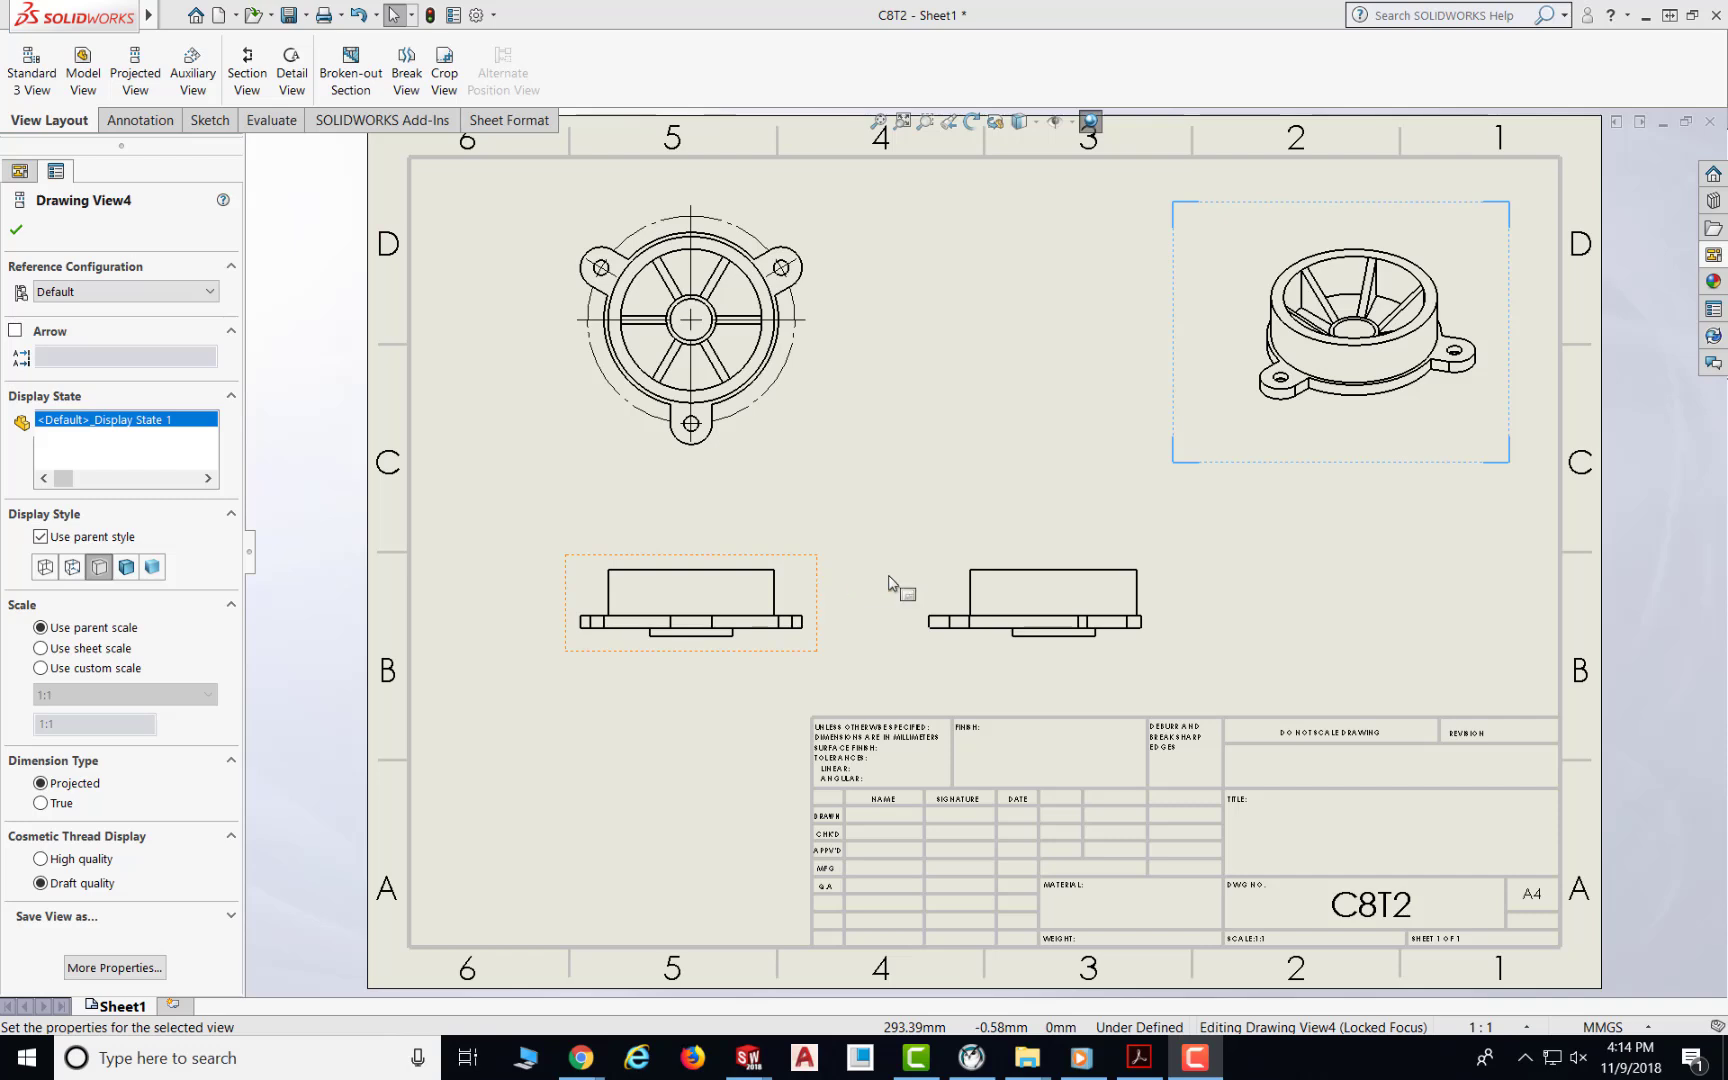
pyautogui.click(975, 560)
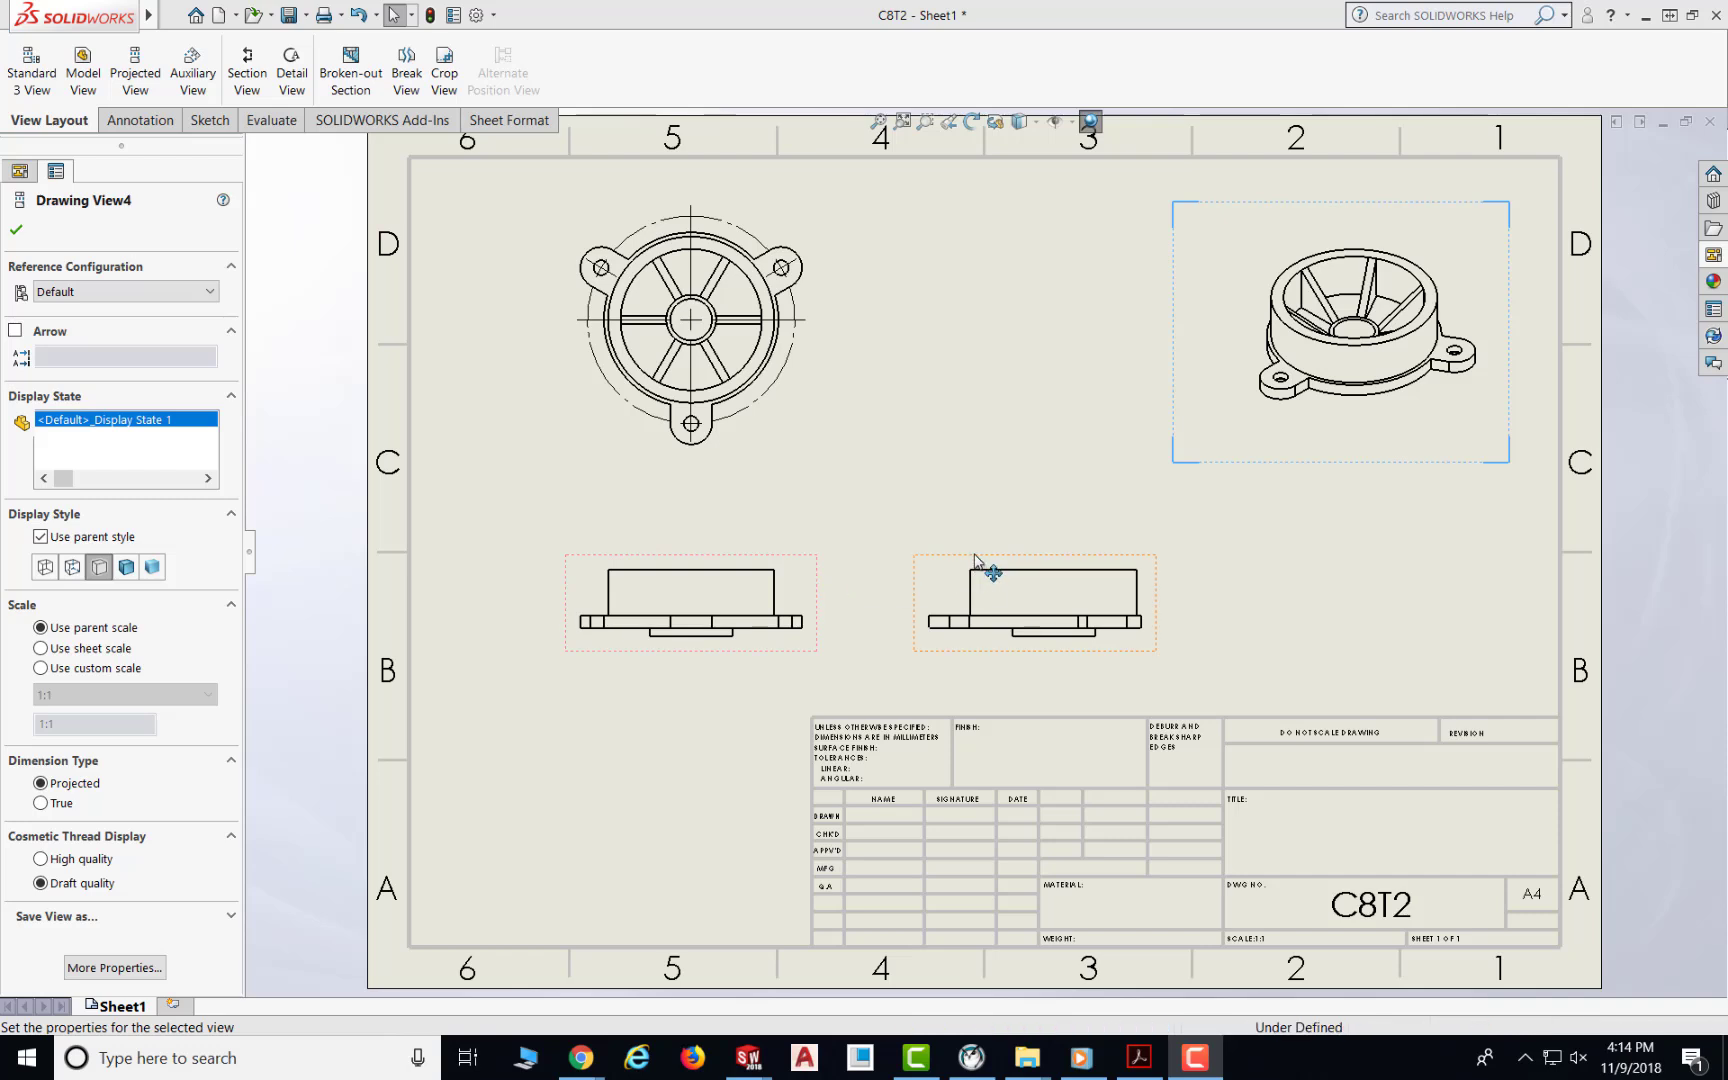
pyautogui.moveTo(975, 560); pyautogui.dragTo(985, 605)
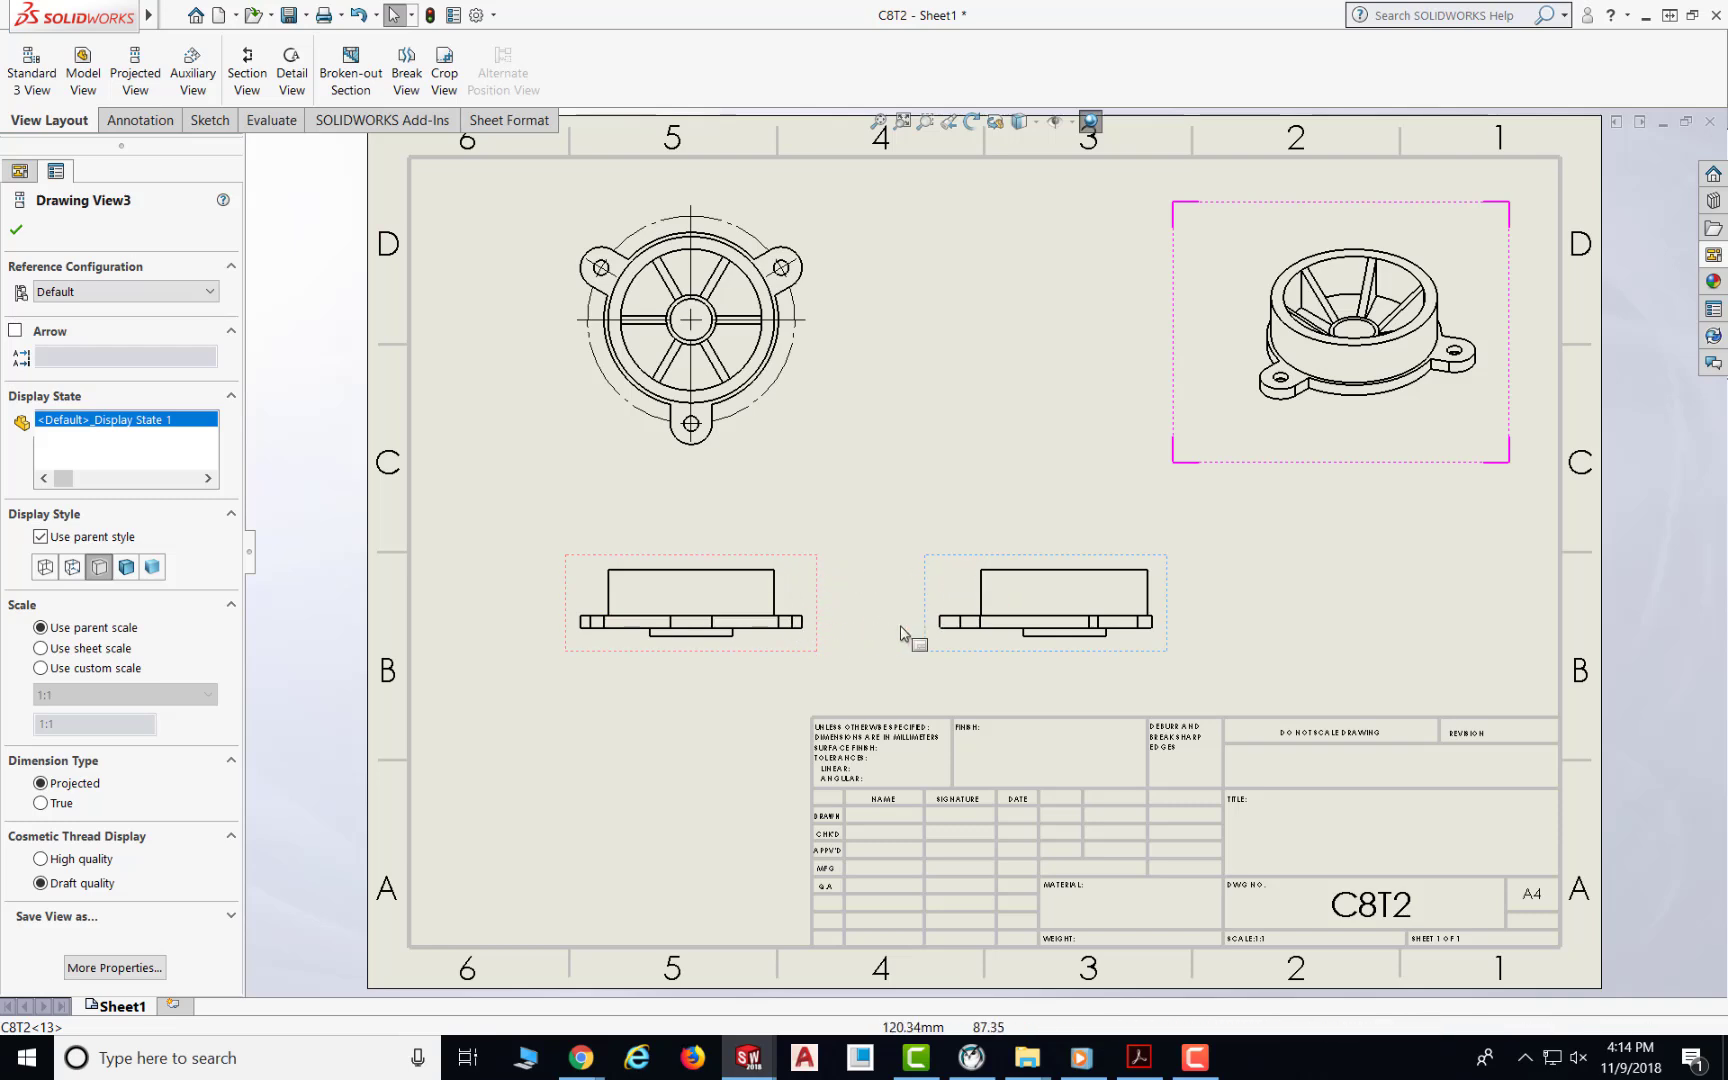
# Step: Nudge the top view slightly upward and close the drawing view properties
pyautogui.click(759, 469)
pyautogui.moveTo(759, 469)
pyautogui.mouseDown()
pyautogui.moveTo(759, 493)
pyautogui.moveTo(798, 413)
pyautogui.moveTo(775, 436)
pyautogui.moveTo(606, 443)
pyautogui.moveTo(878, 438)
pyautogui.moveTo(540, 459)
pyautogui.moveTo(822, 436)
pyautogui.moveTo(783, 458)
pyautogui.moveTo(753, 444)
pyautogui.mouseUp()
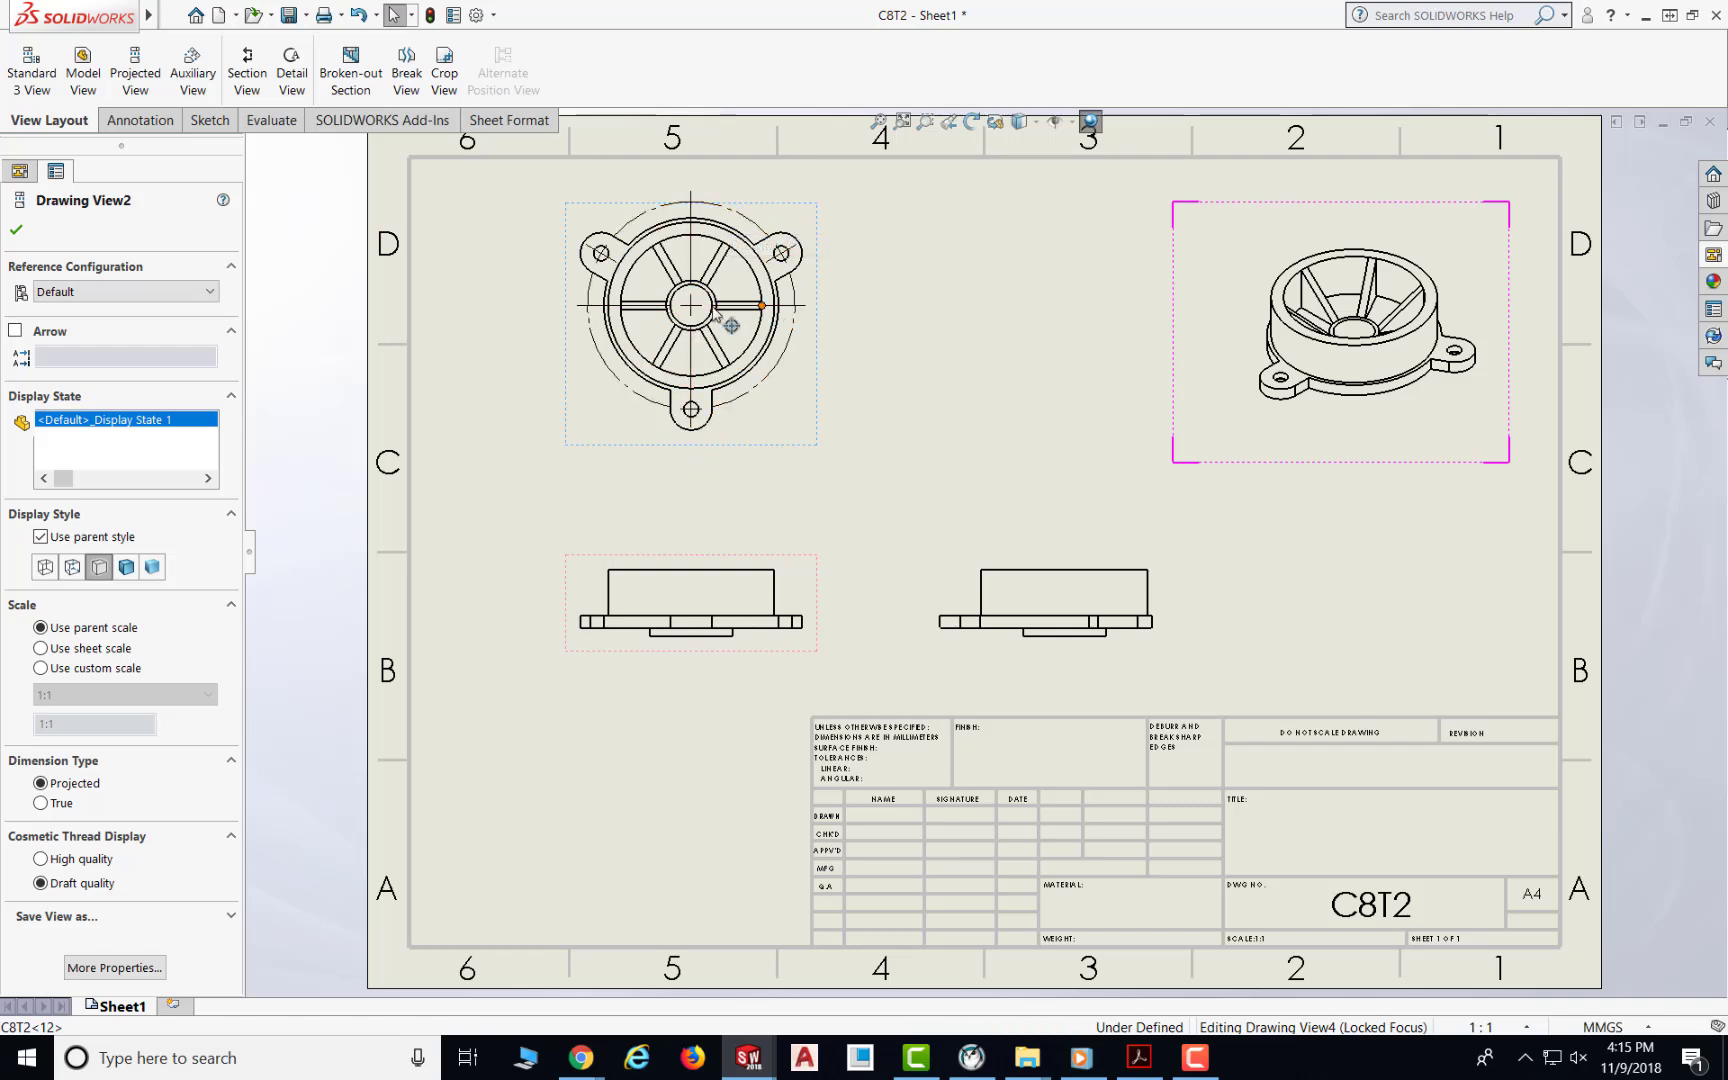
pyautogui.moveTo(706, 451); pyautogui.dragTo(704, 451)
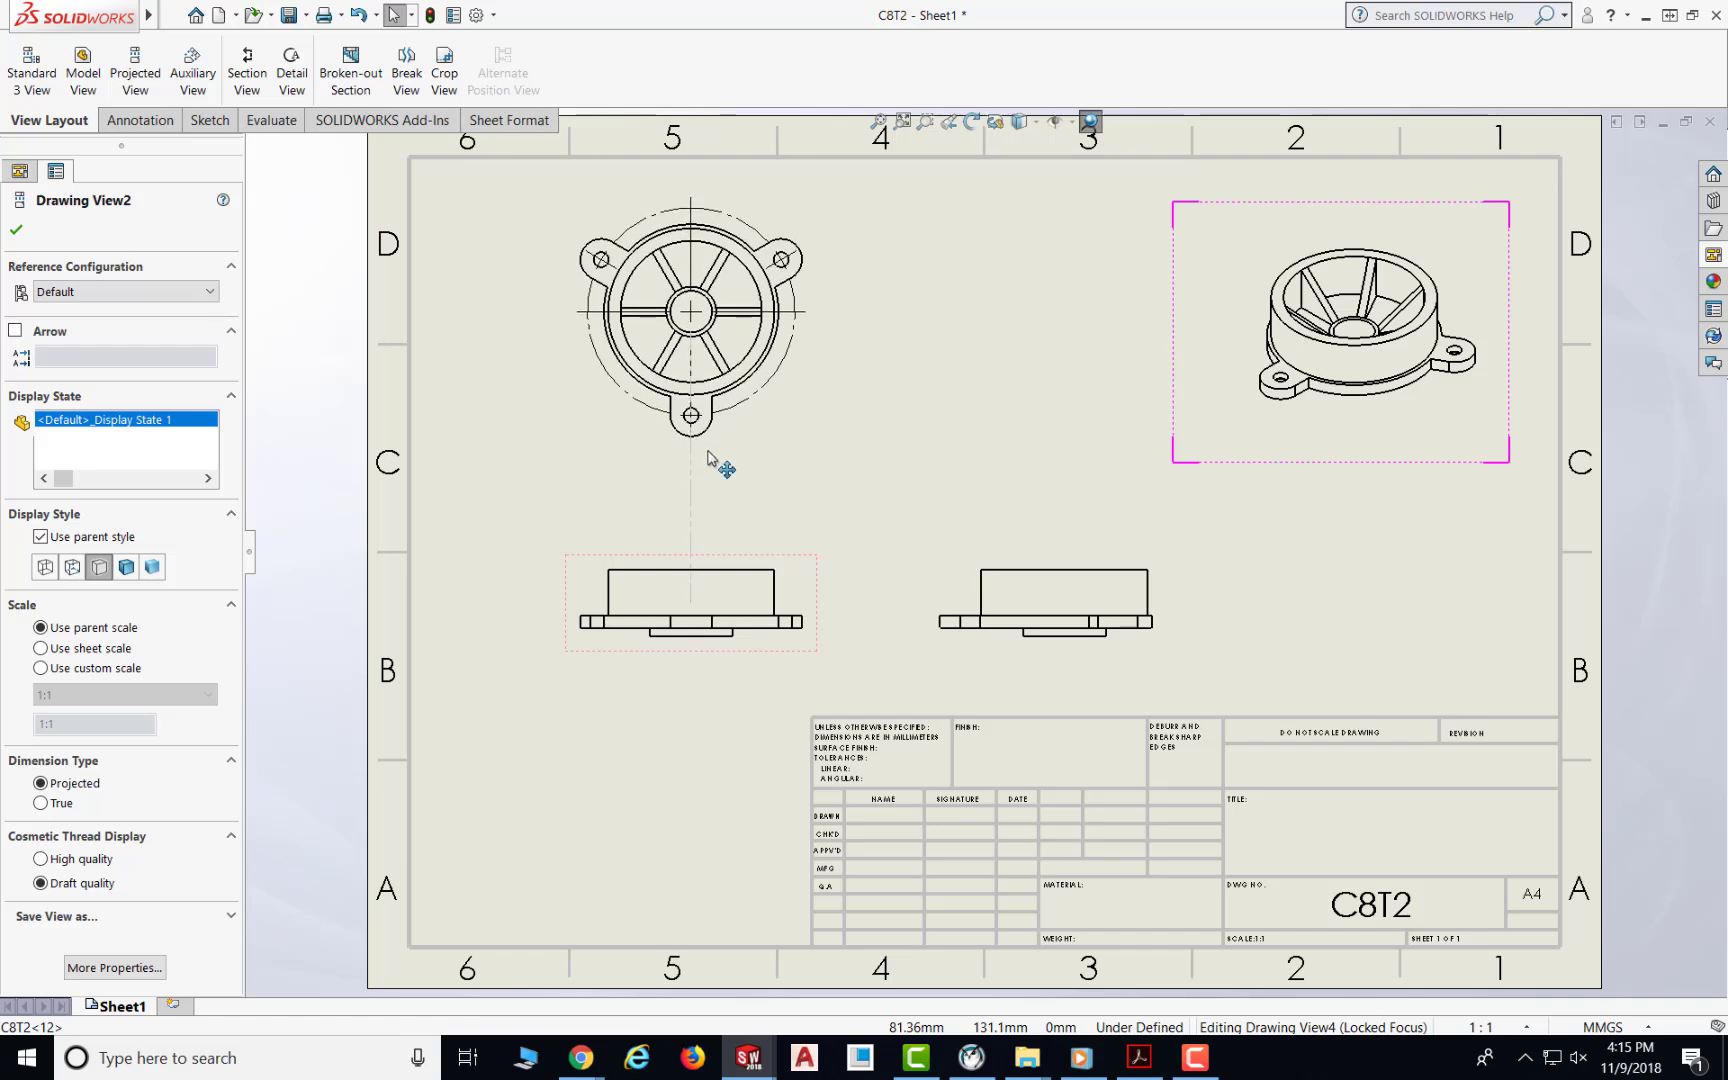
pyautogui.click(16, 230)
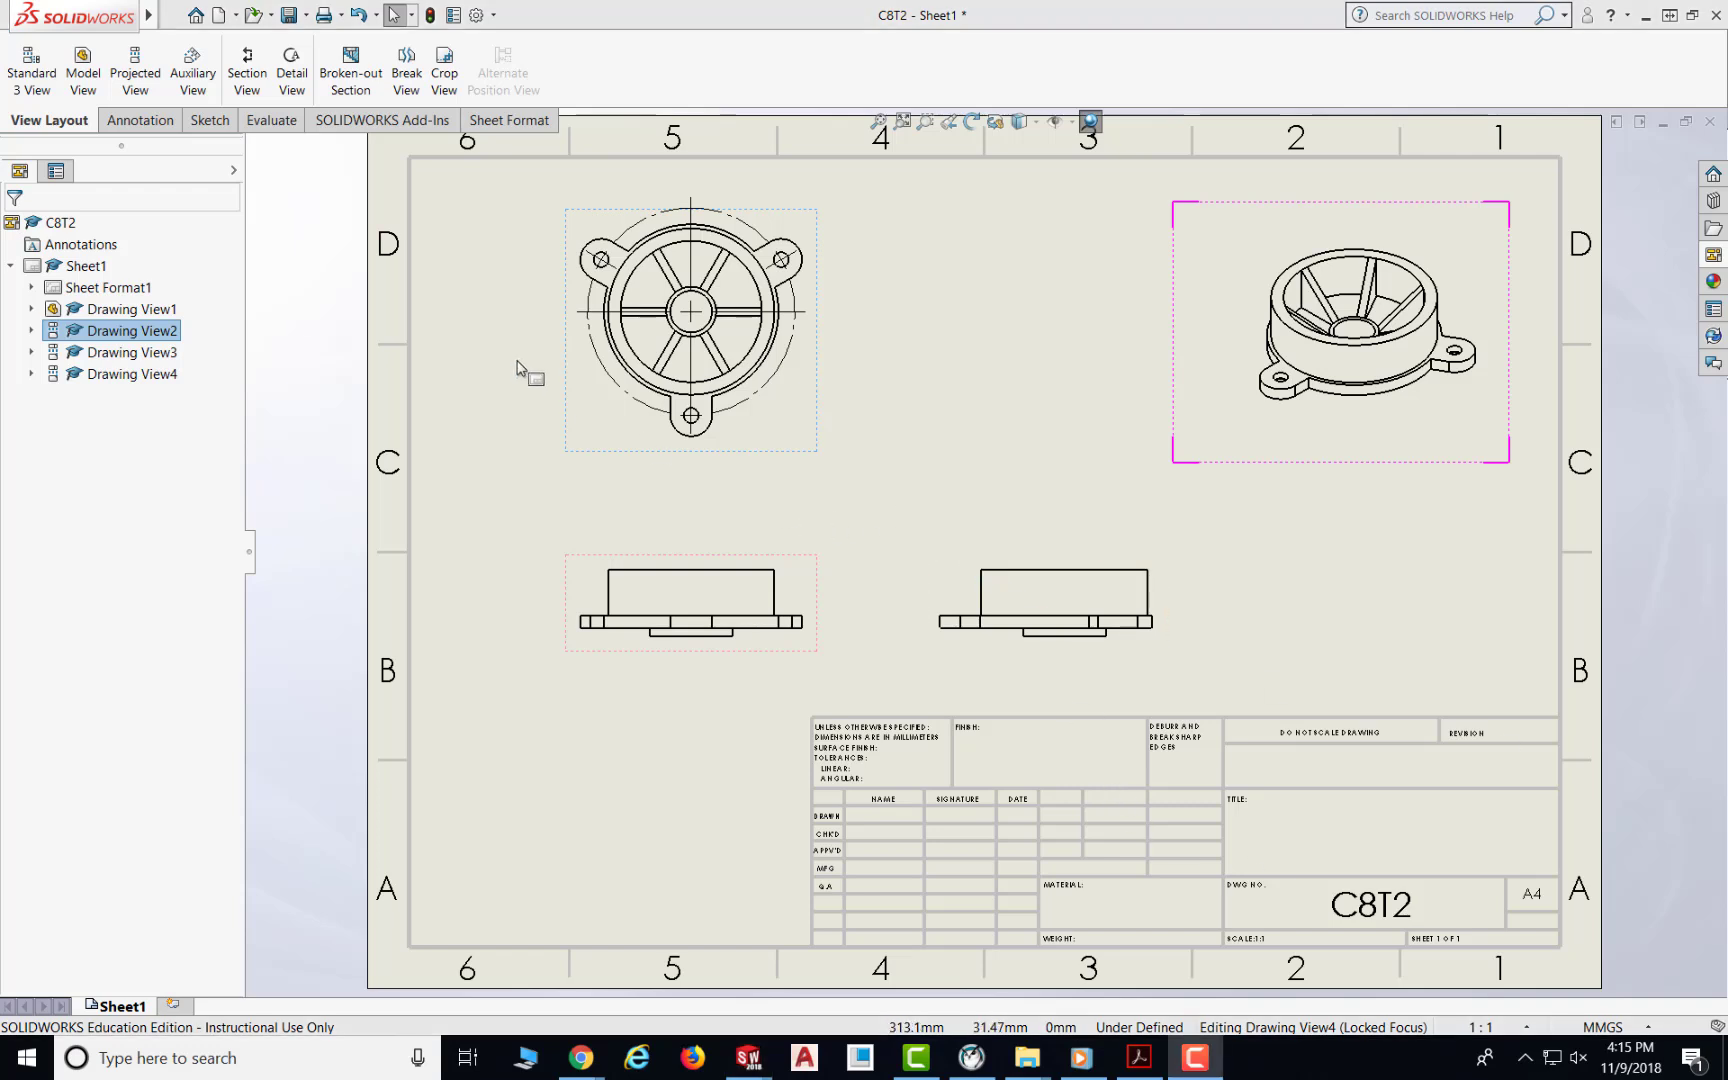
# Step: Compare the sheet with the C14T1.PDF reference drawing, then return to the SolidWorks drawing
pyautogui.click(1139, 1057)
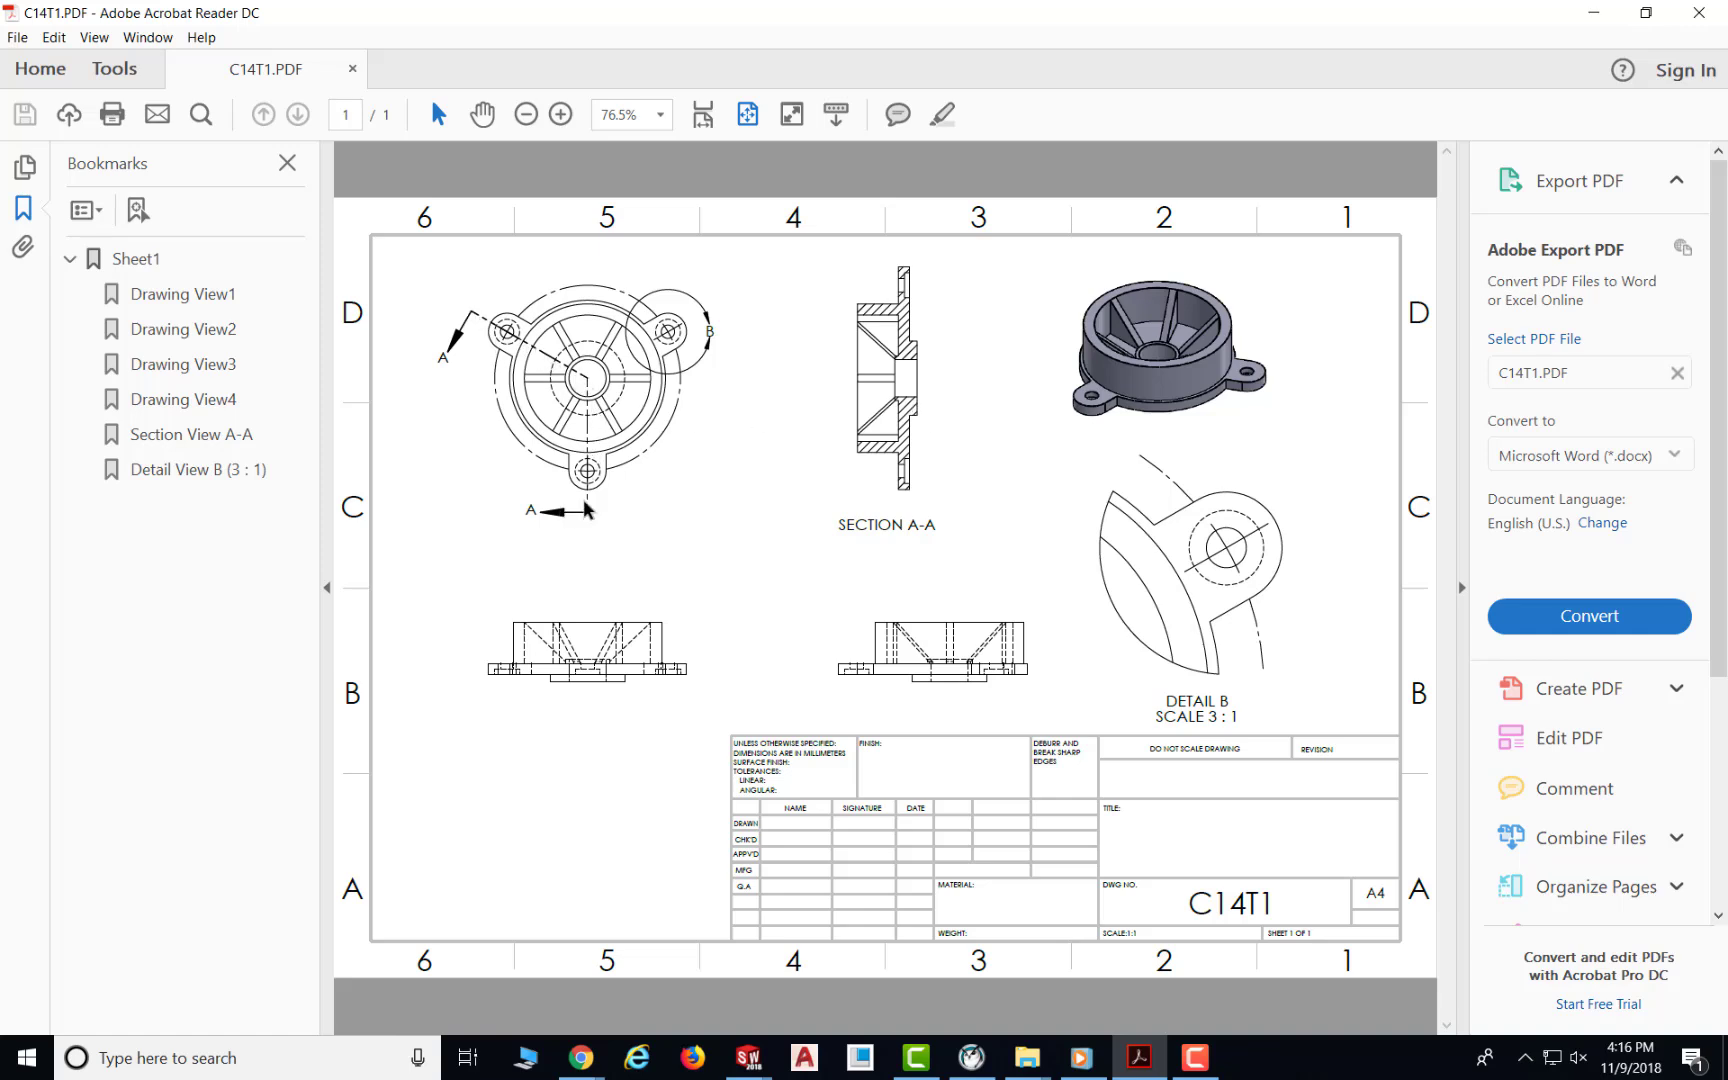
pyautogui.moveTo(752, 1062)
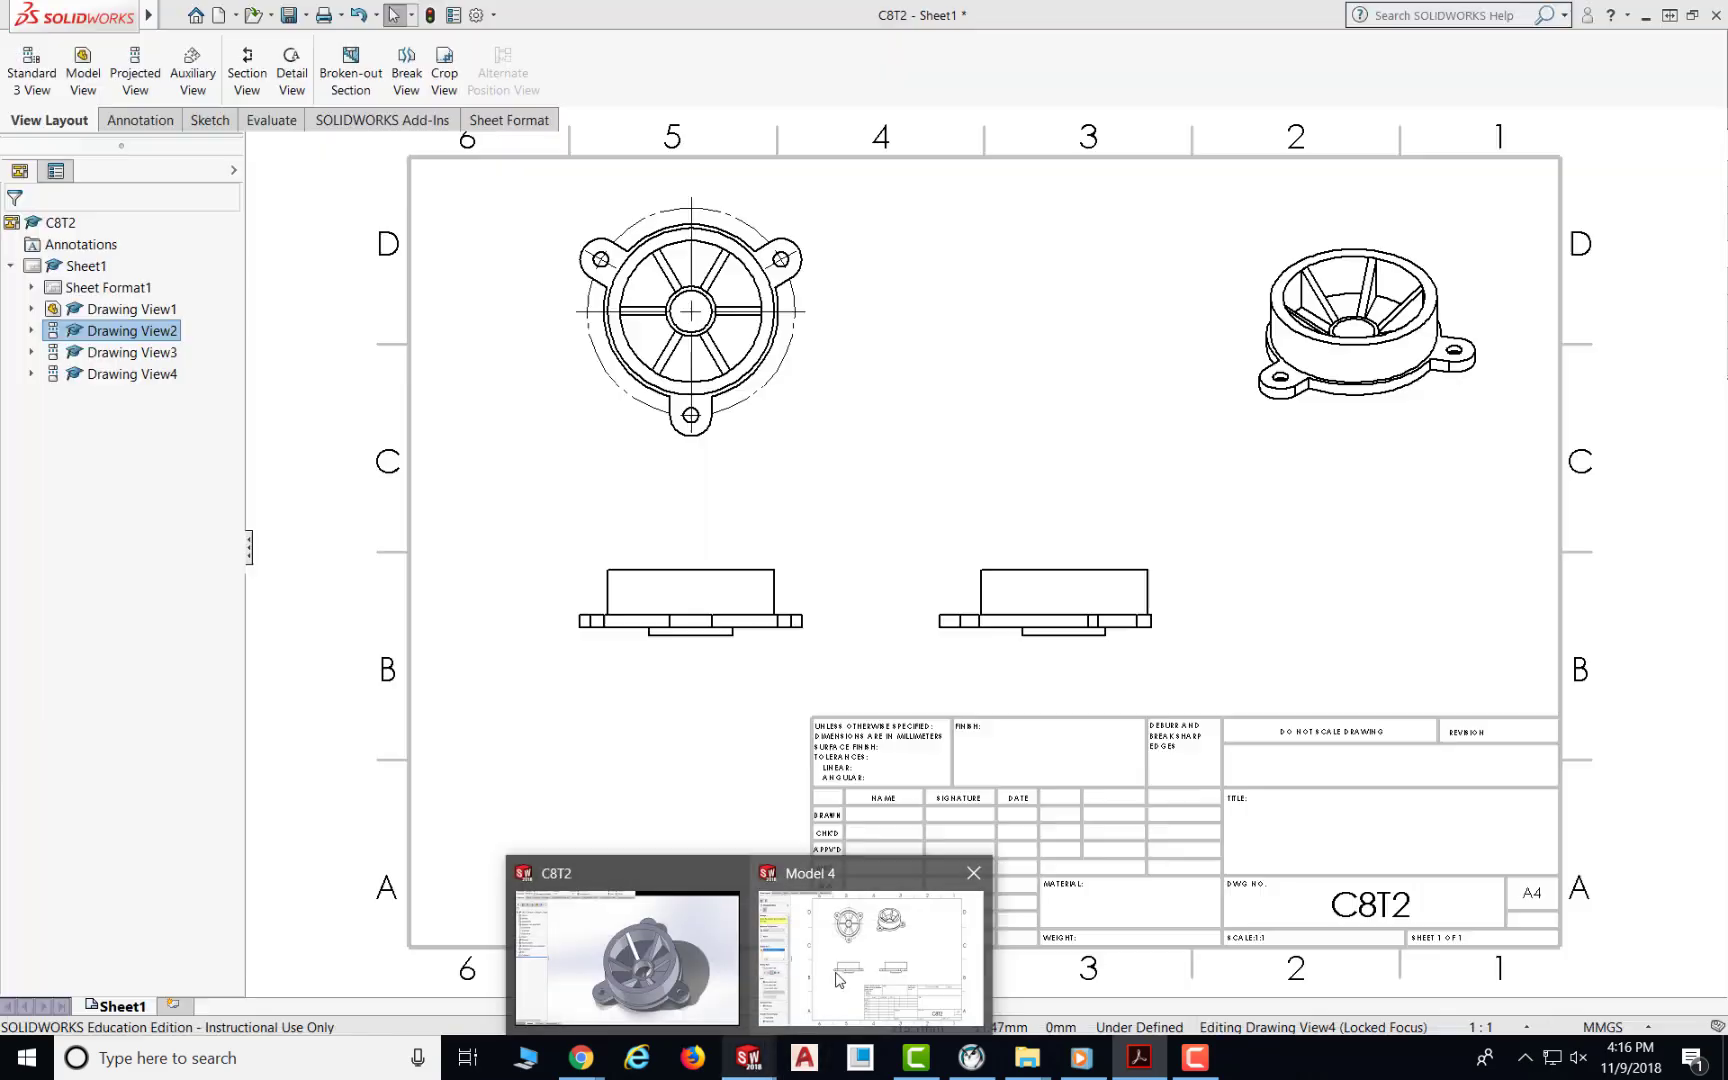
pyautogui.click(838, 980)
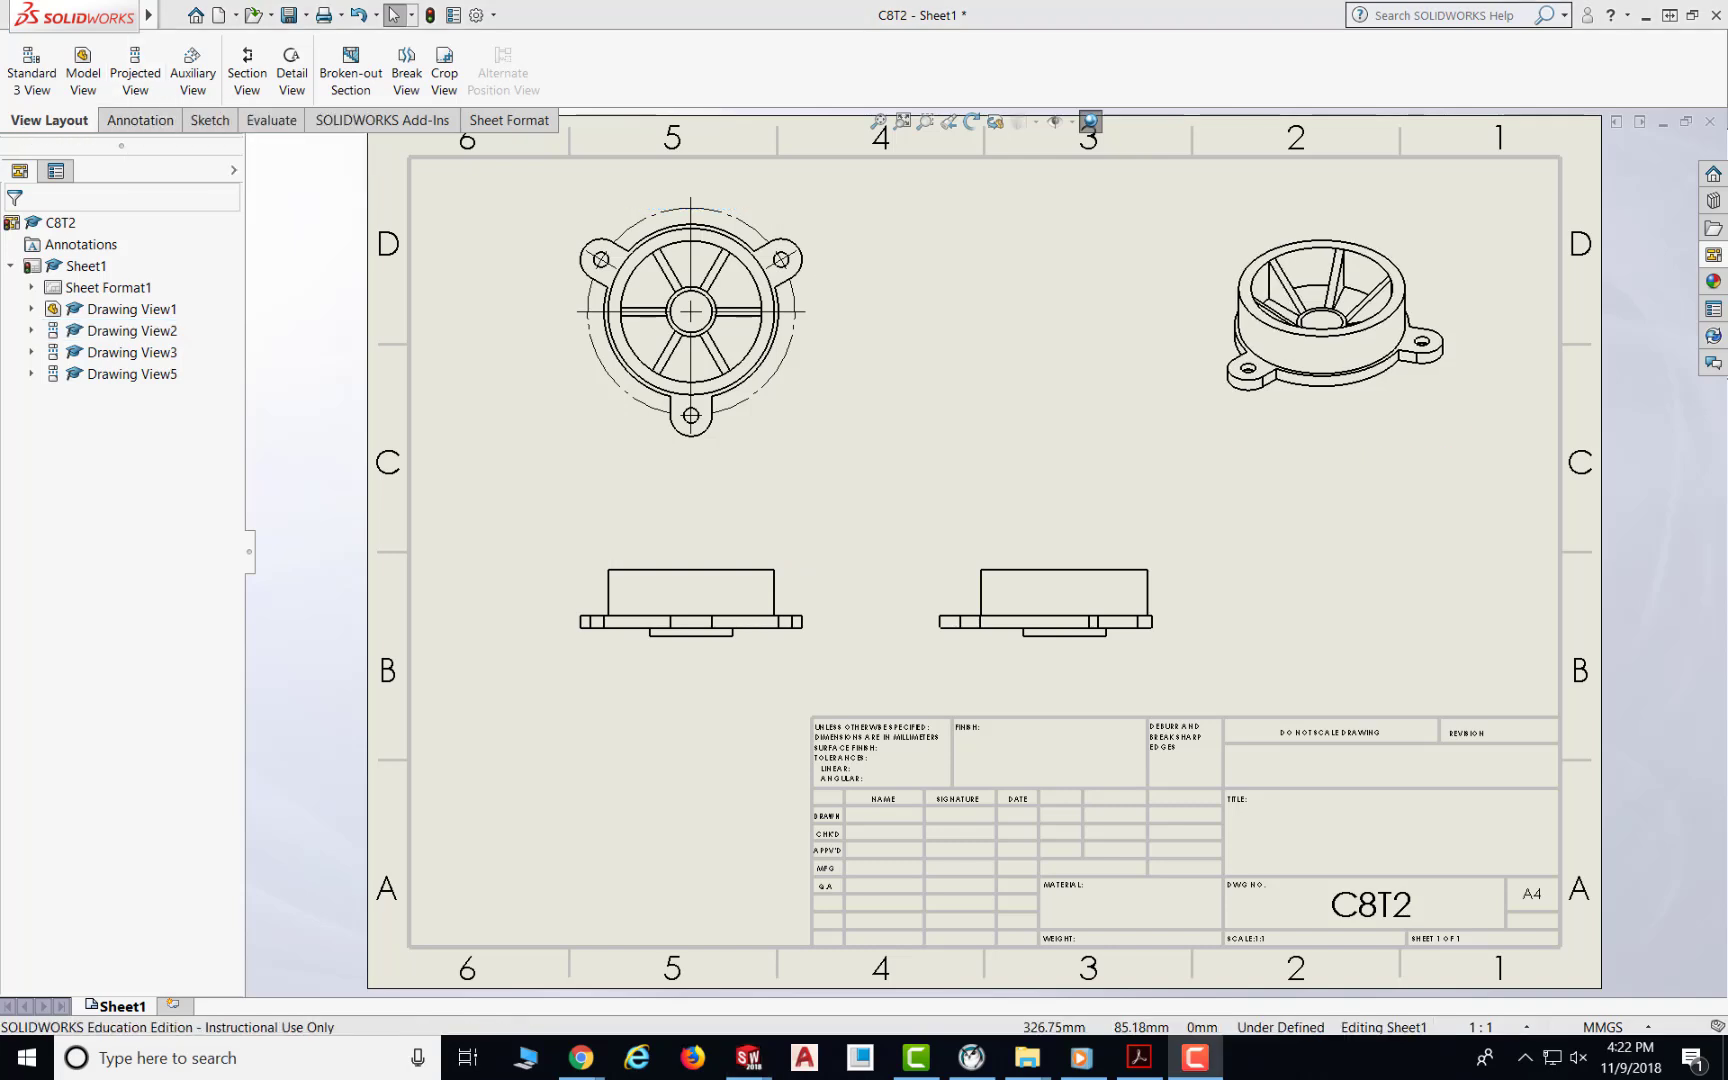
# Step: Create aligned section view A-A on the front view, cutting through its centre, upper-left hole and bottom hole, and place it right of the front view
pyautogui.click(258, 90)
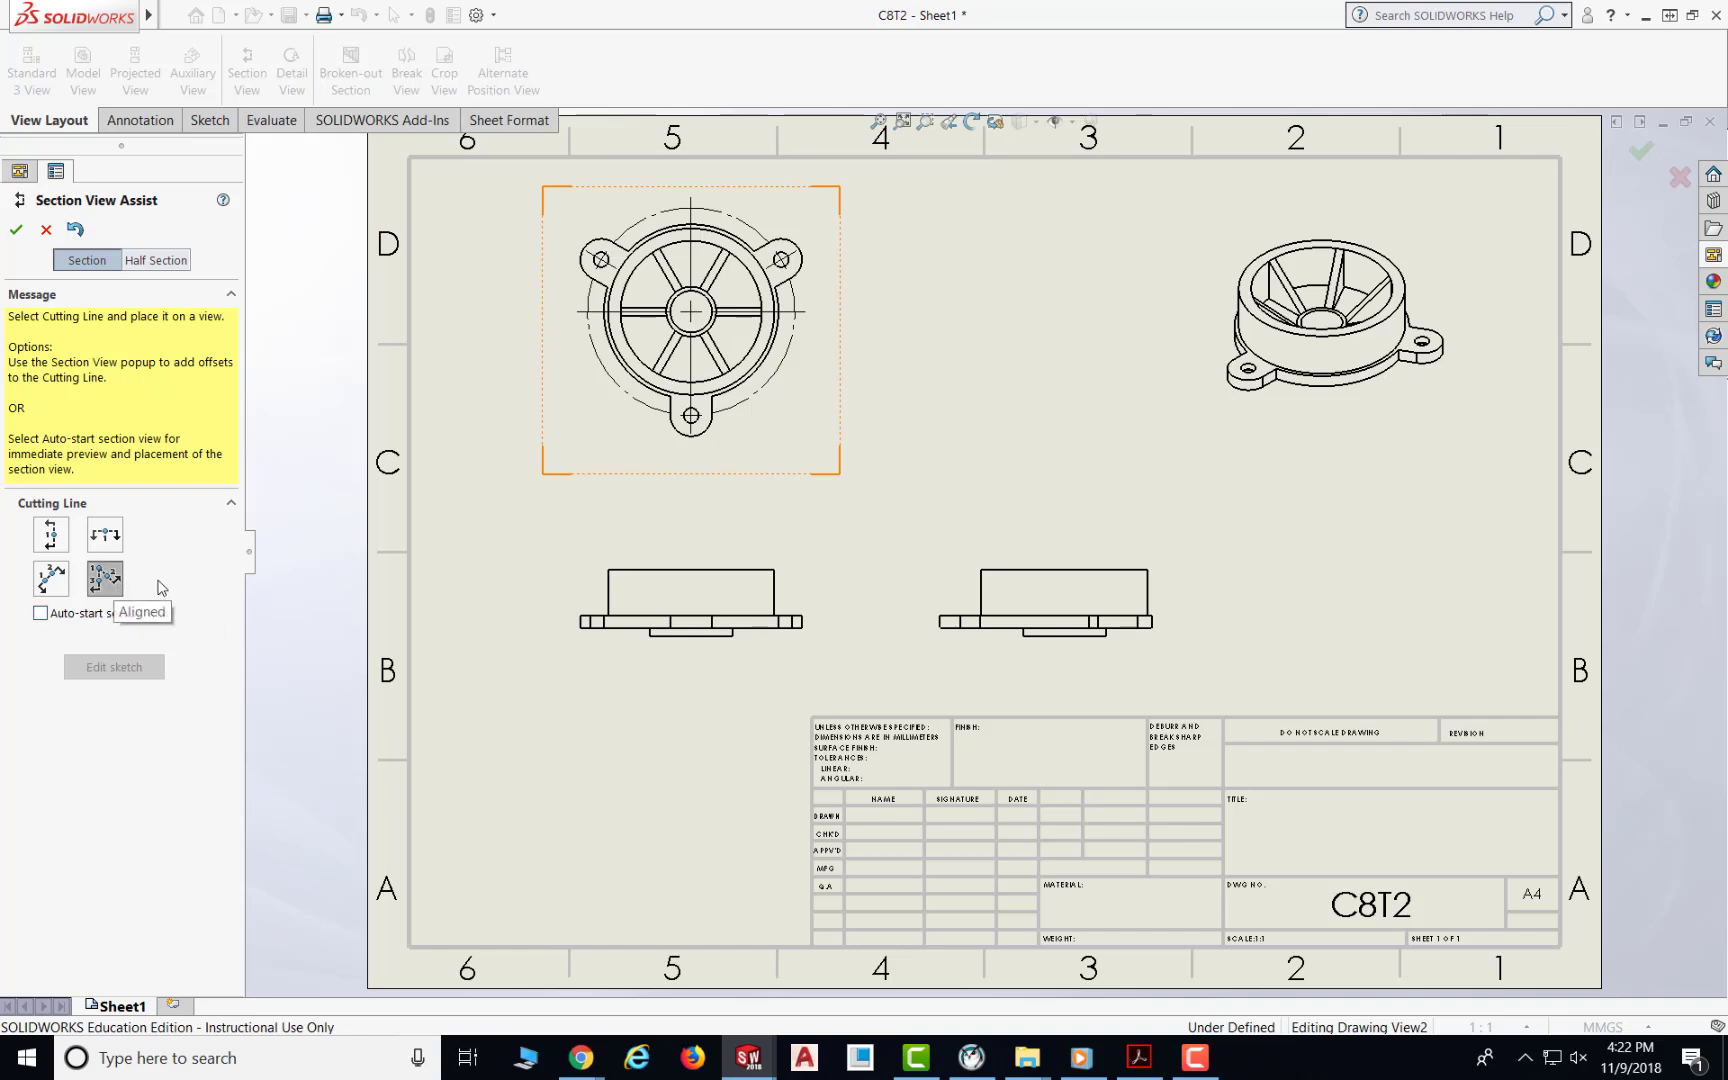
pyautogui.click(107, 582)
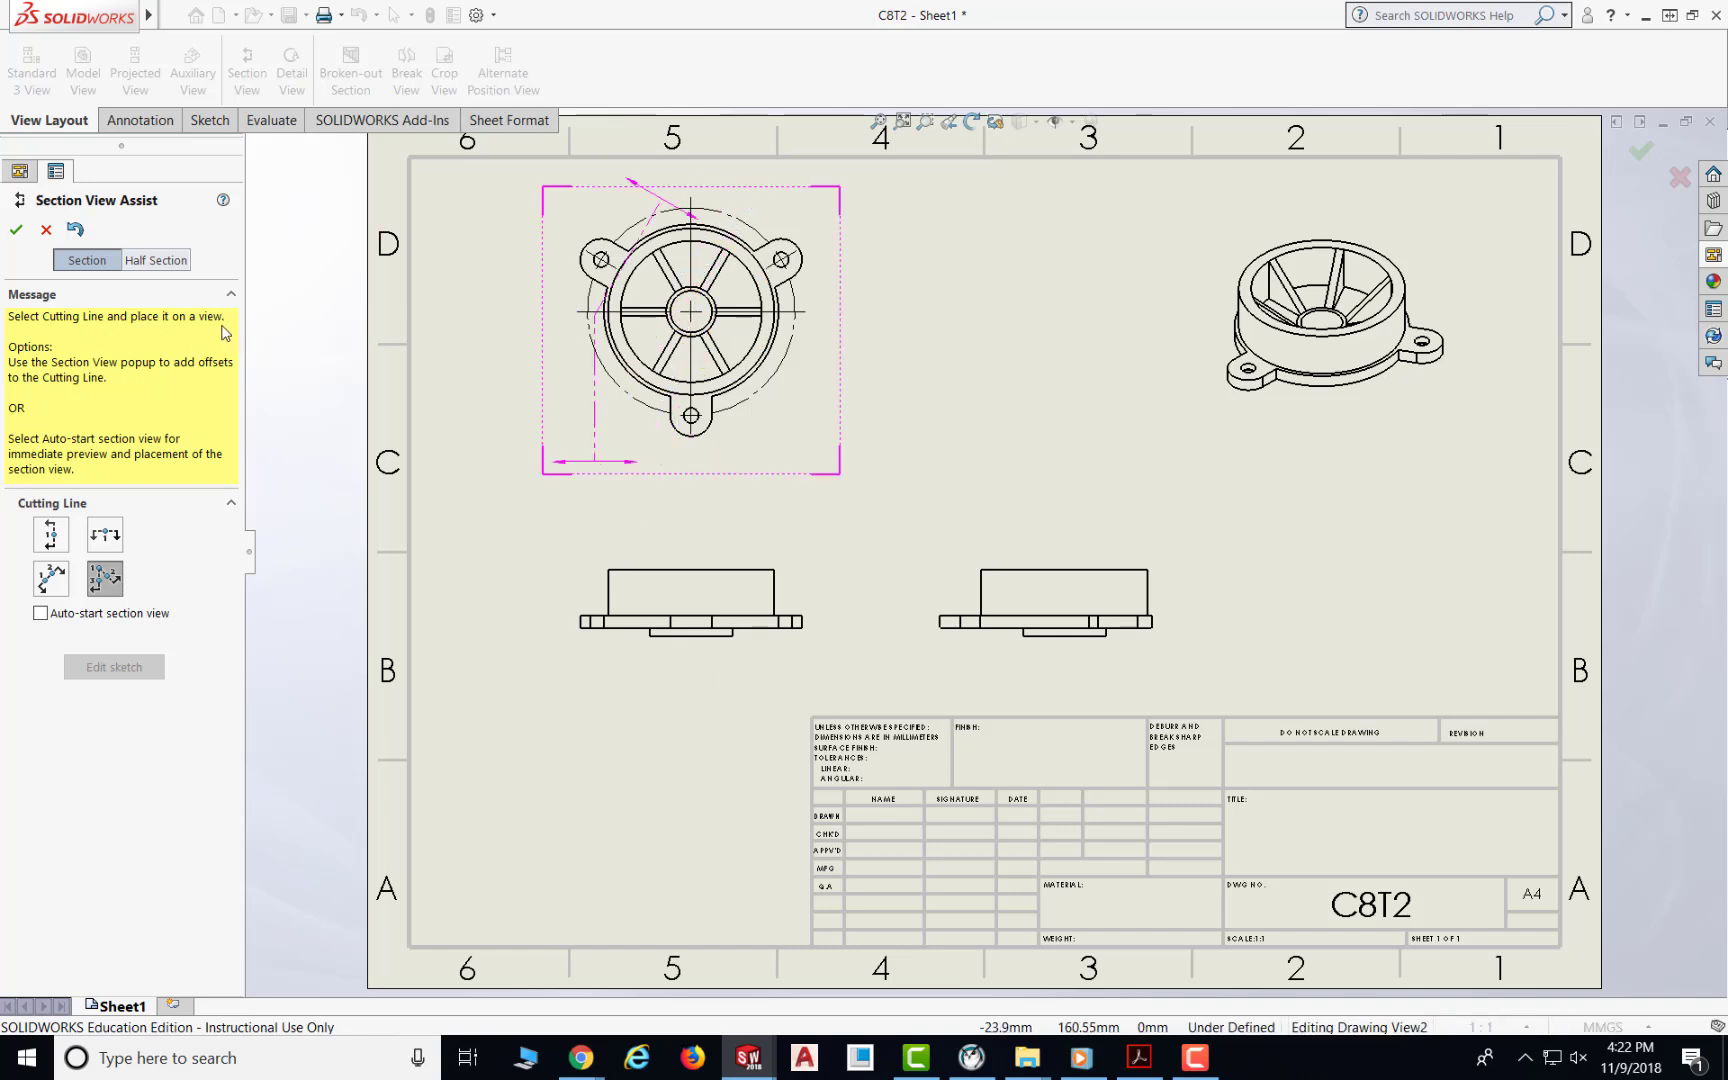
pyautogui.click(100, 582)
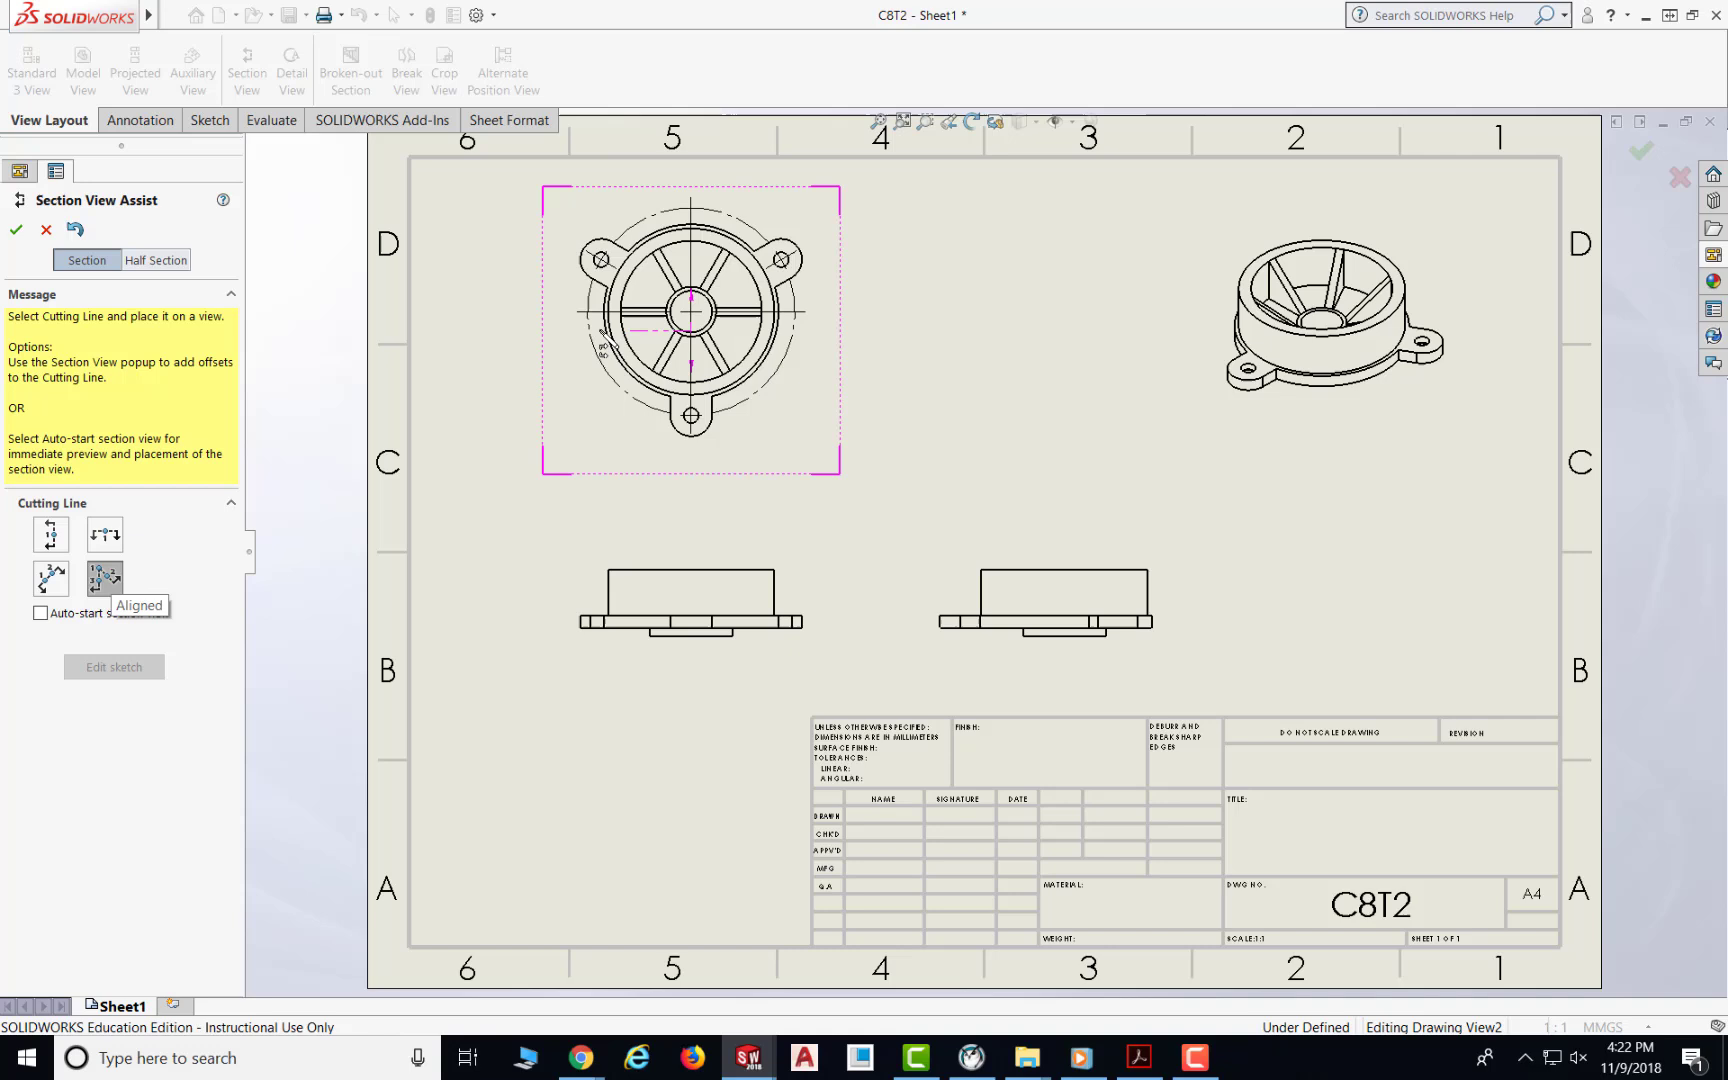
pyautogui.click(691, 312)
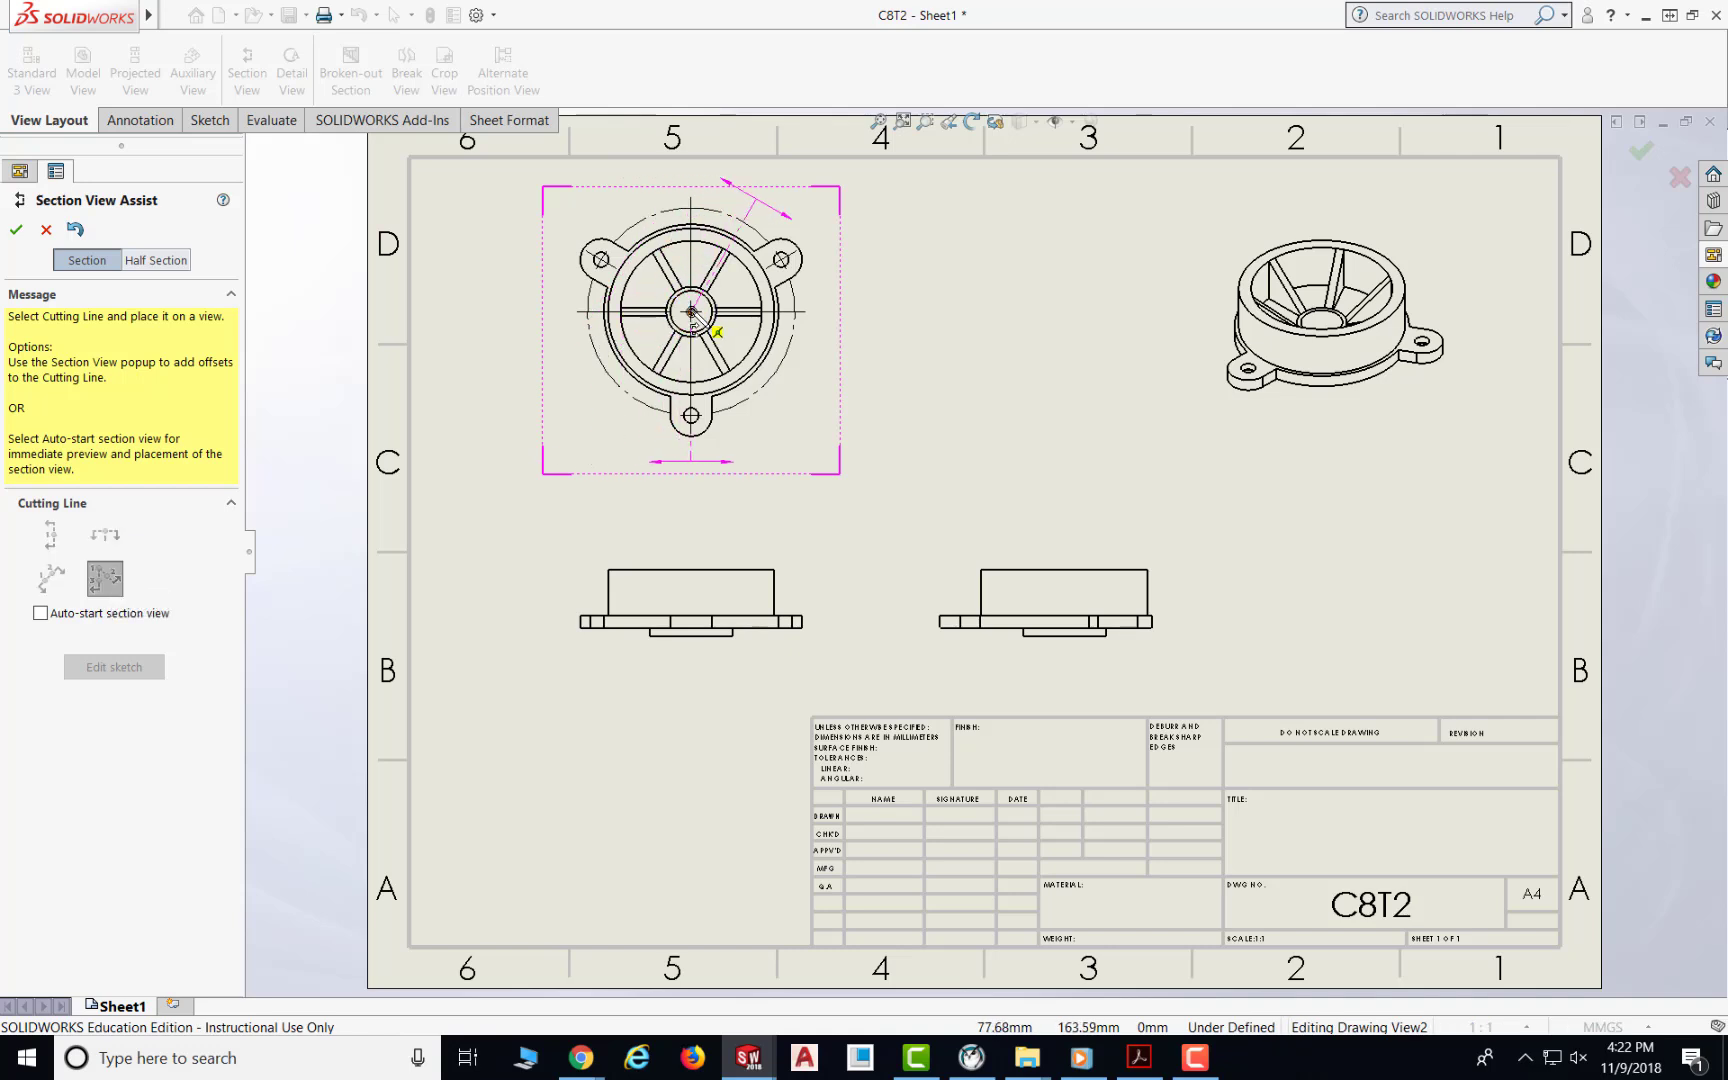
pyautogui.click(601, 261)
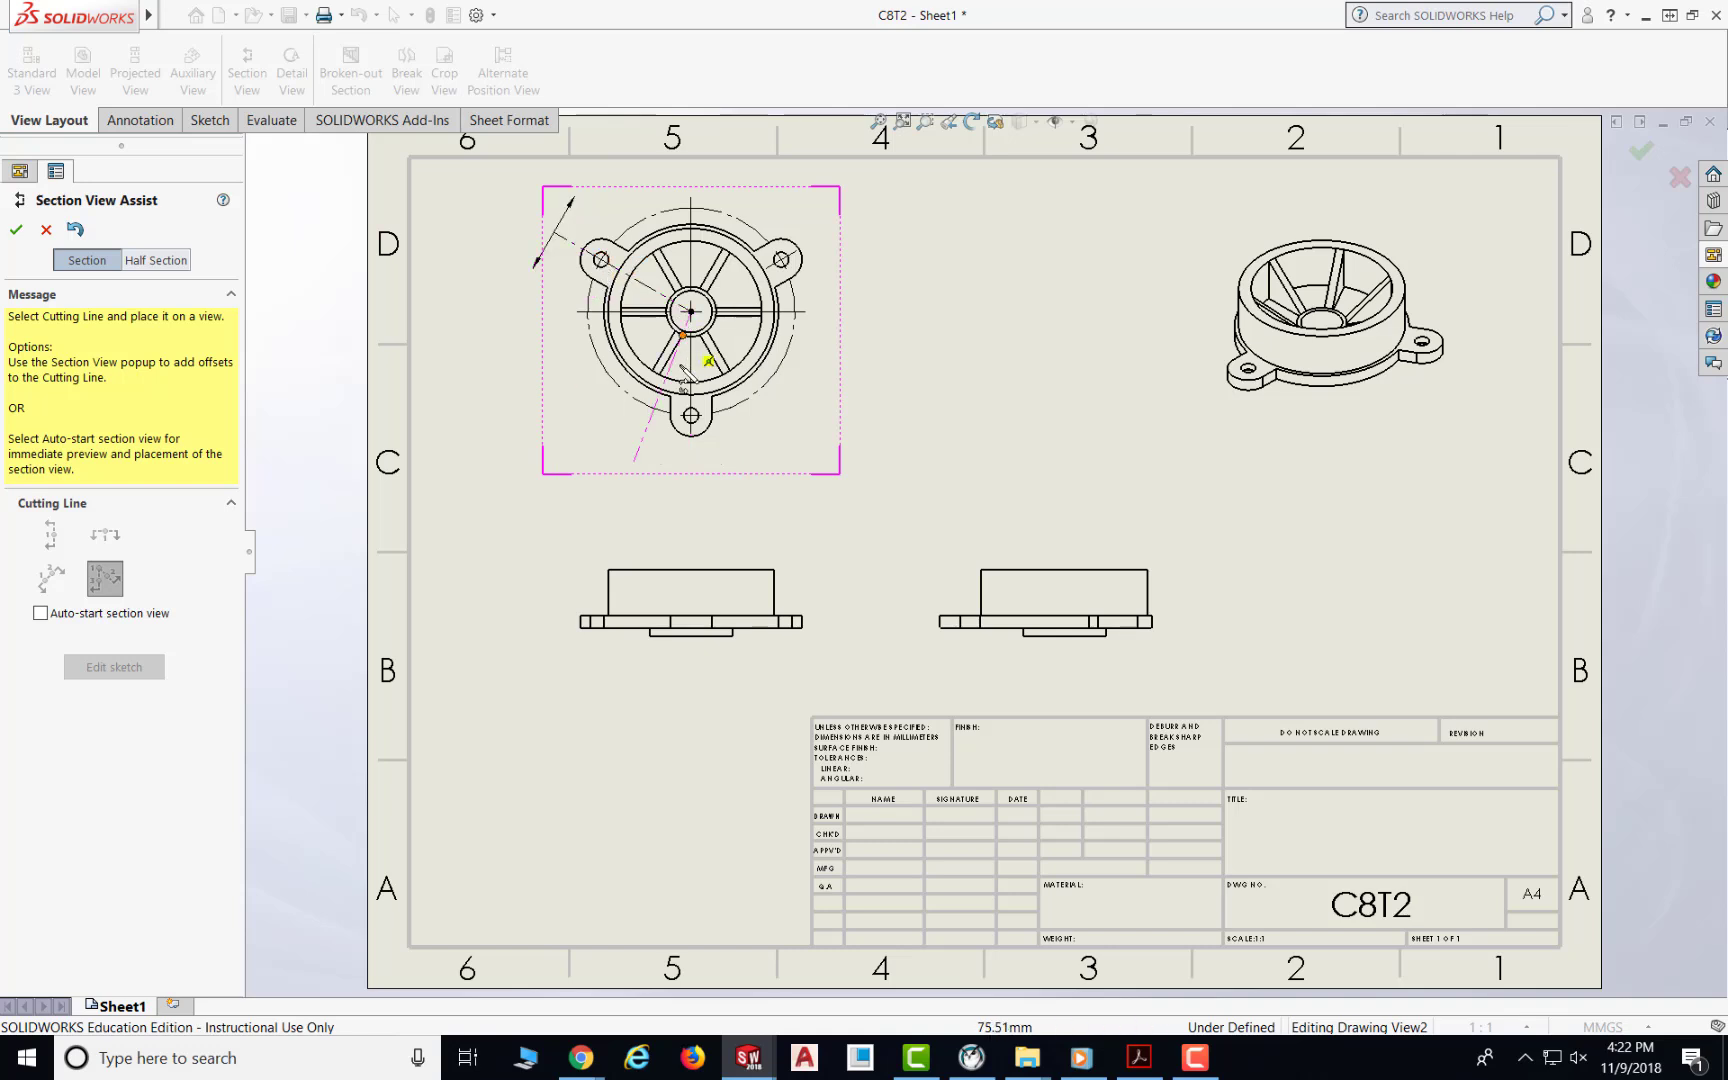
pyautogui.click(692, 416)
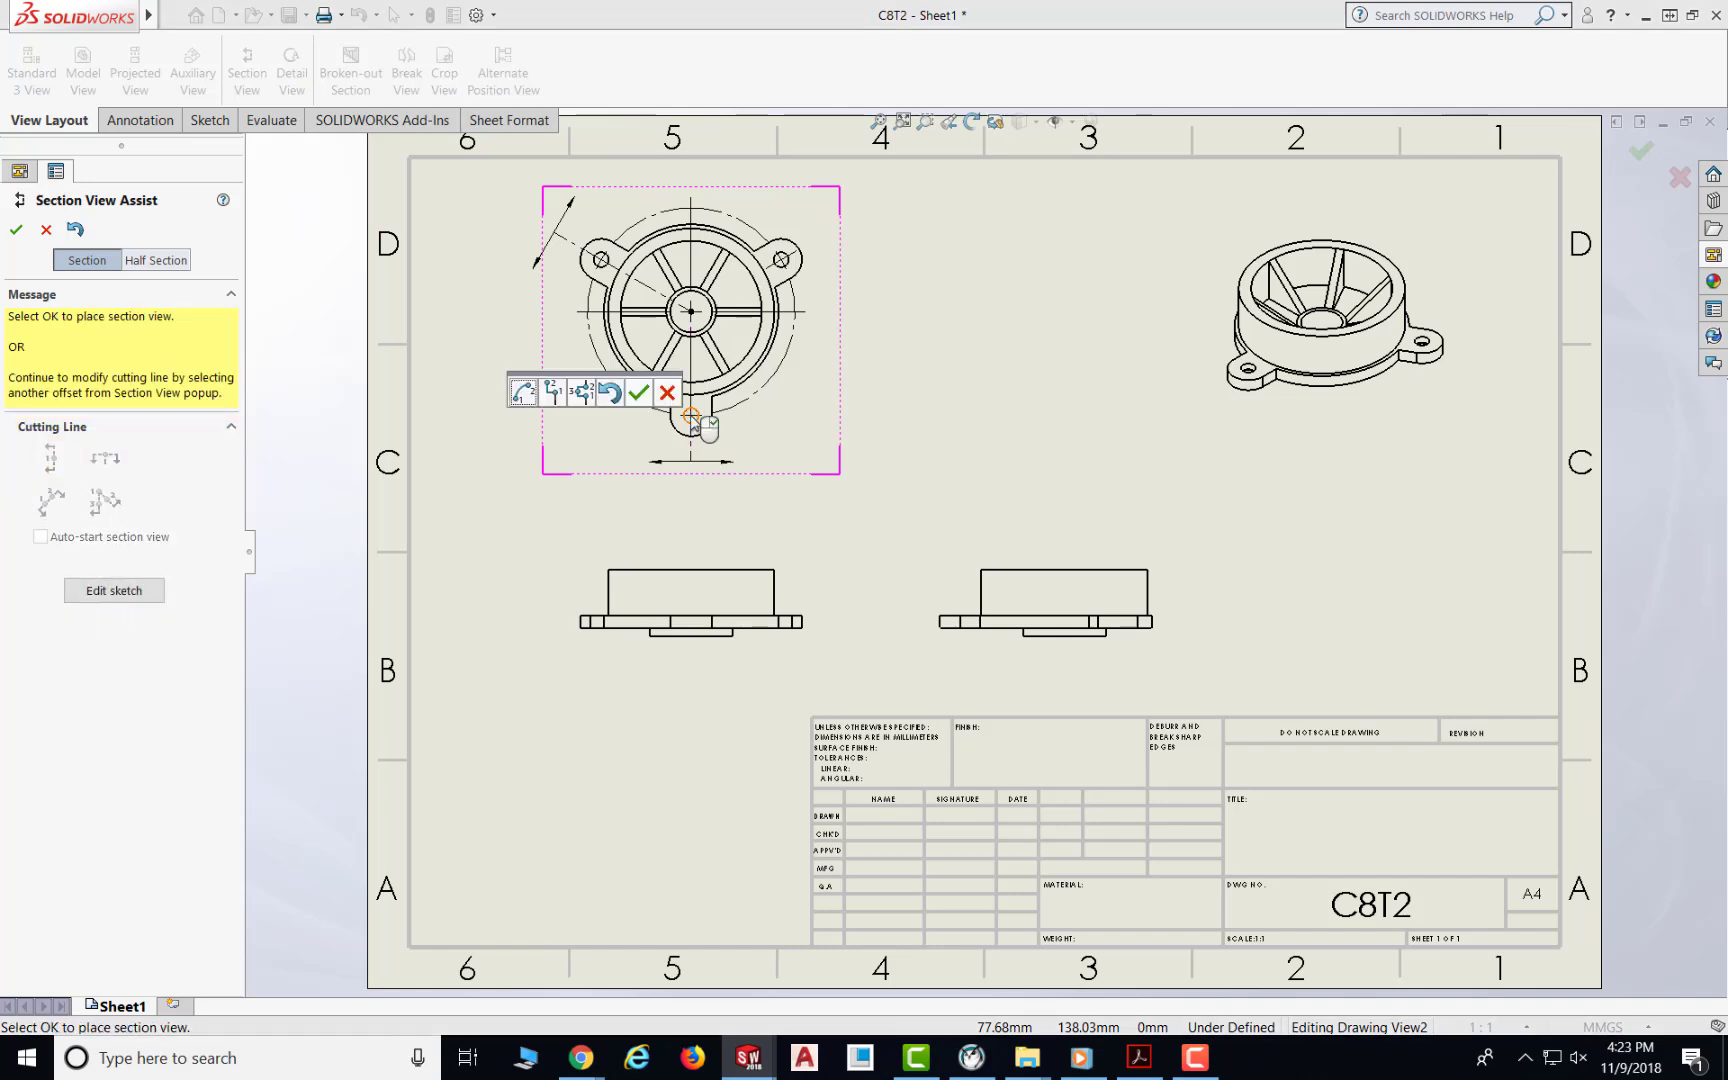
pyautogui.click(638, 392)
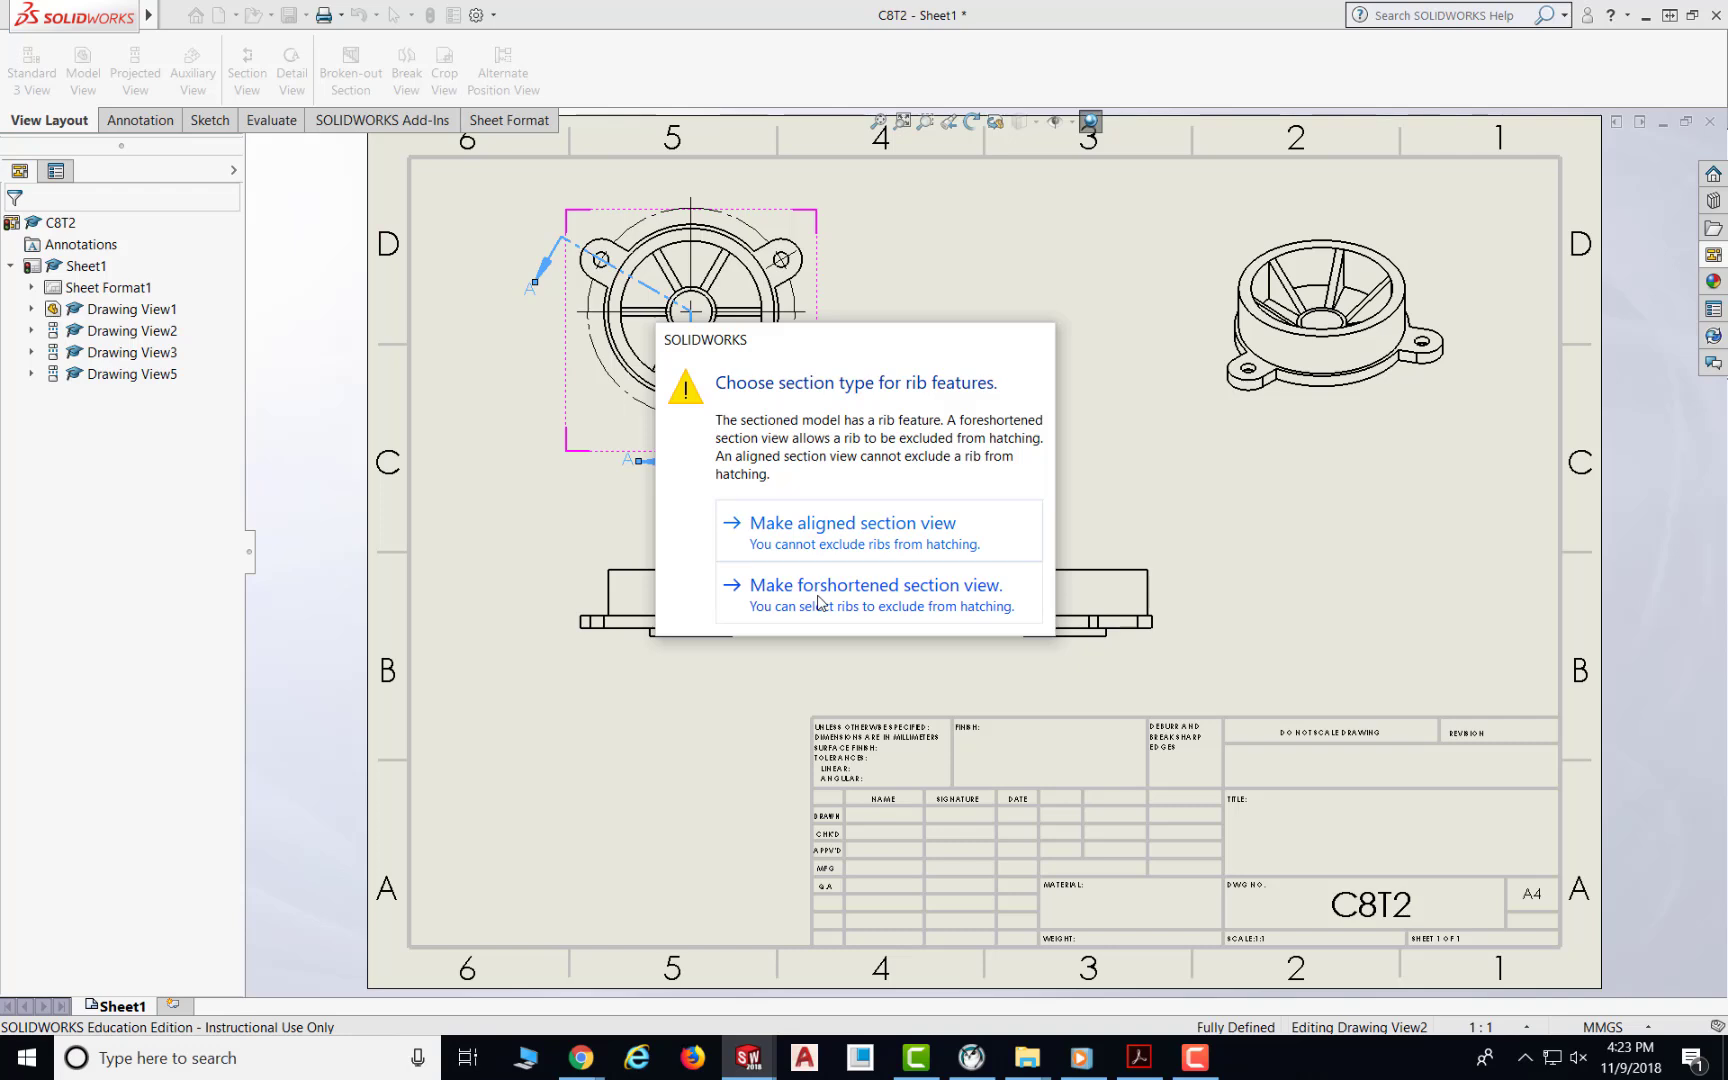
pyautogui.moveTo(886, 344); pyautogui.dragTo(1102, 284)
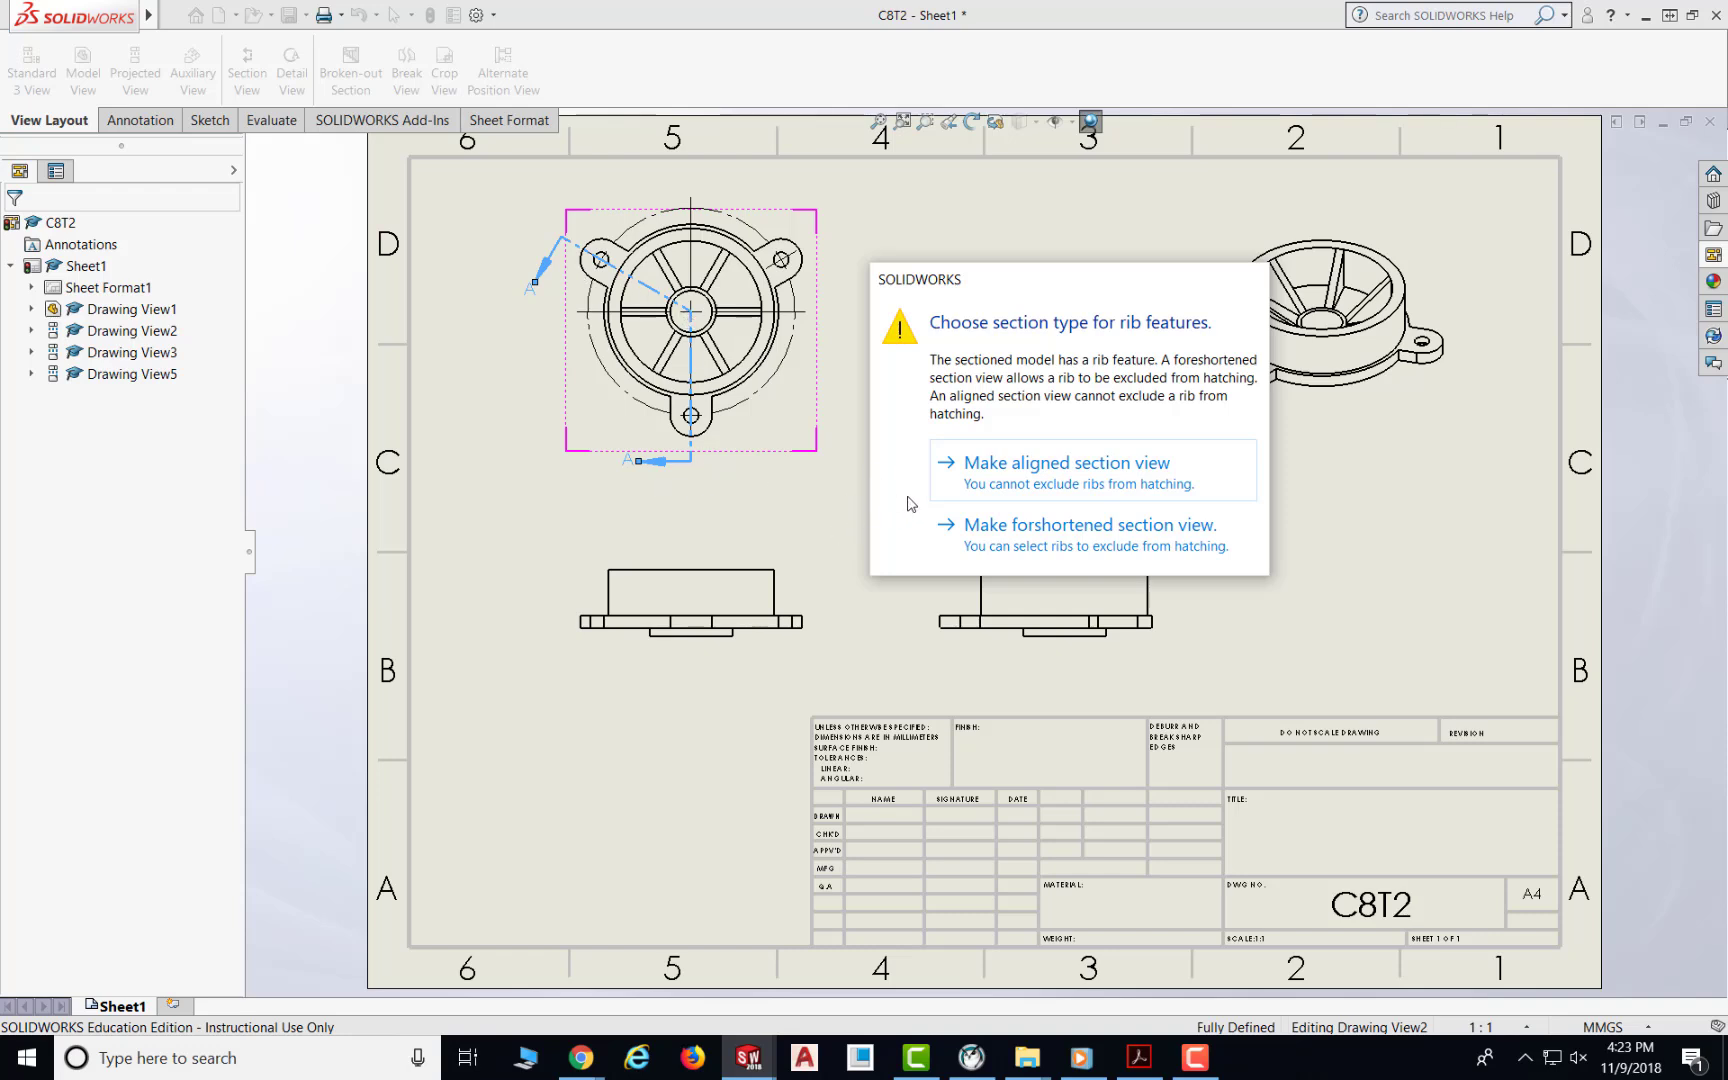
pyautogui.click(1050, 475)
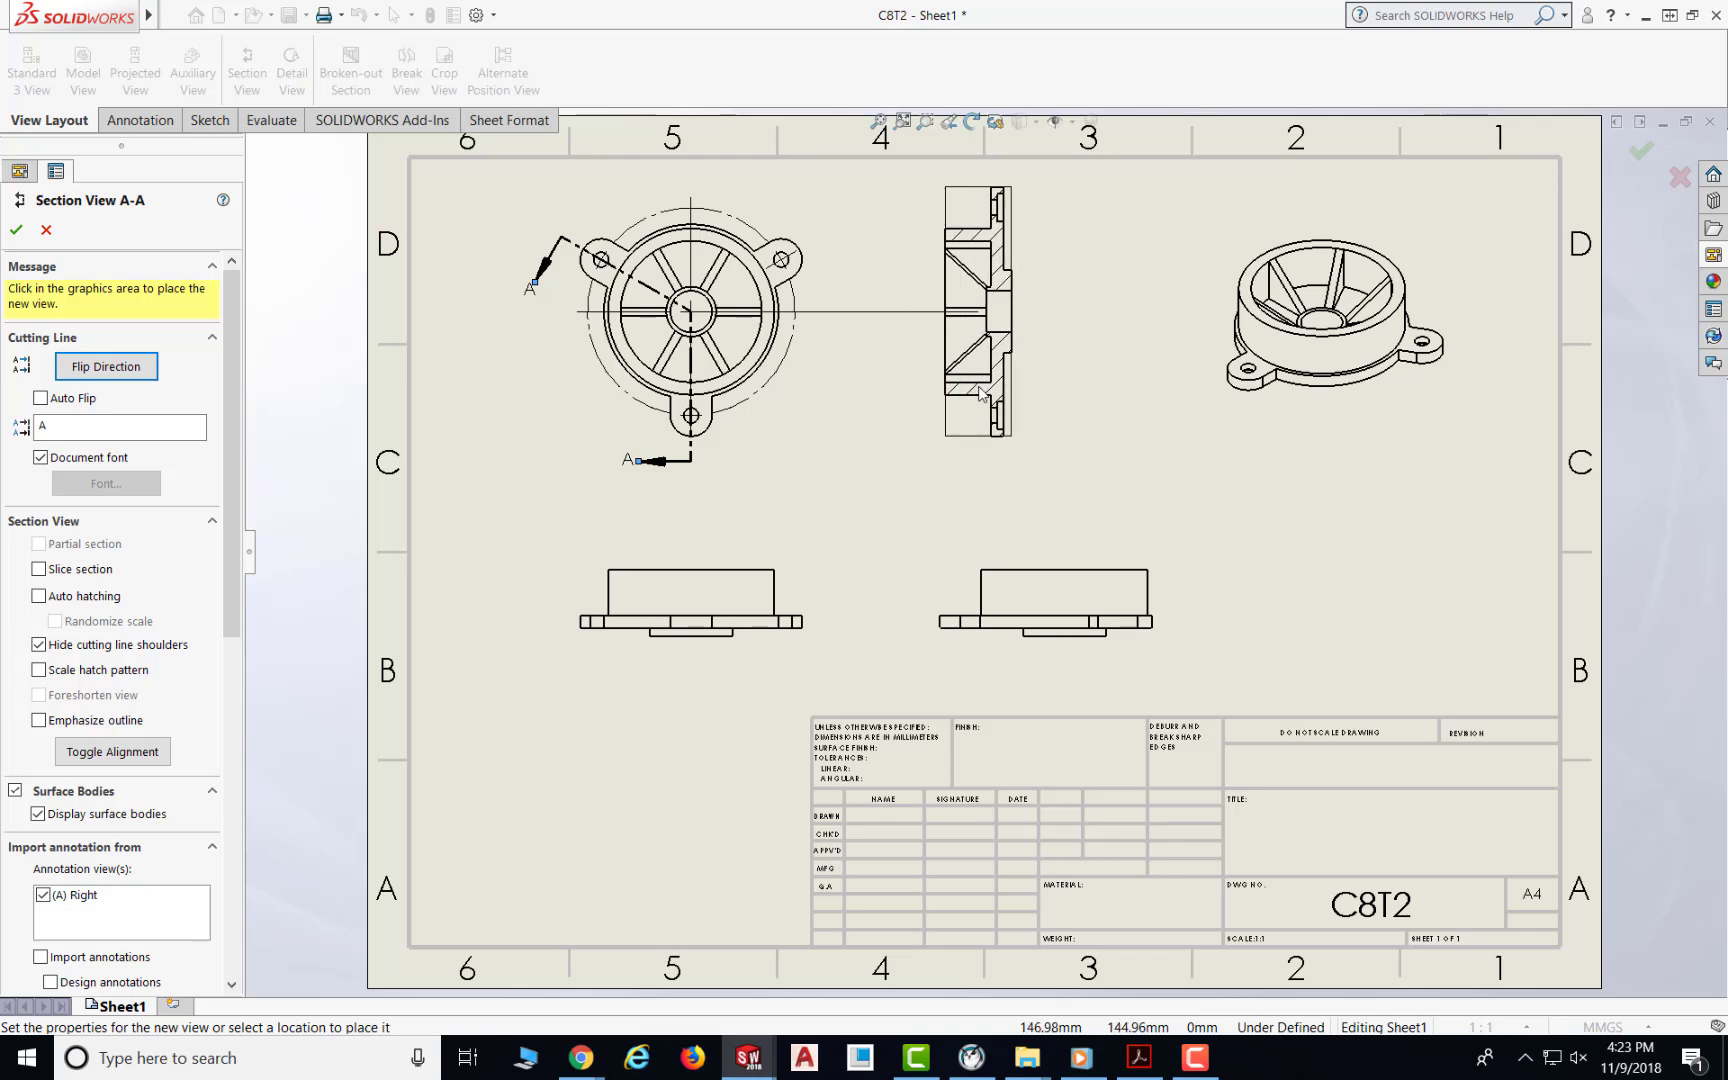
pyautogui.click(980, 393)
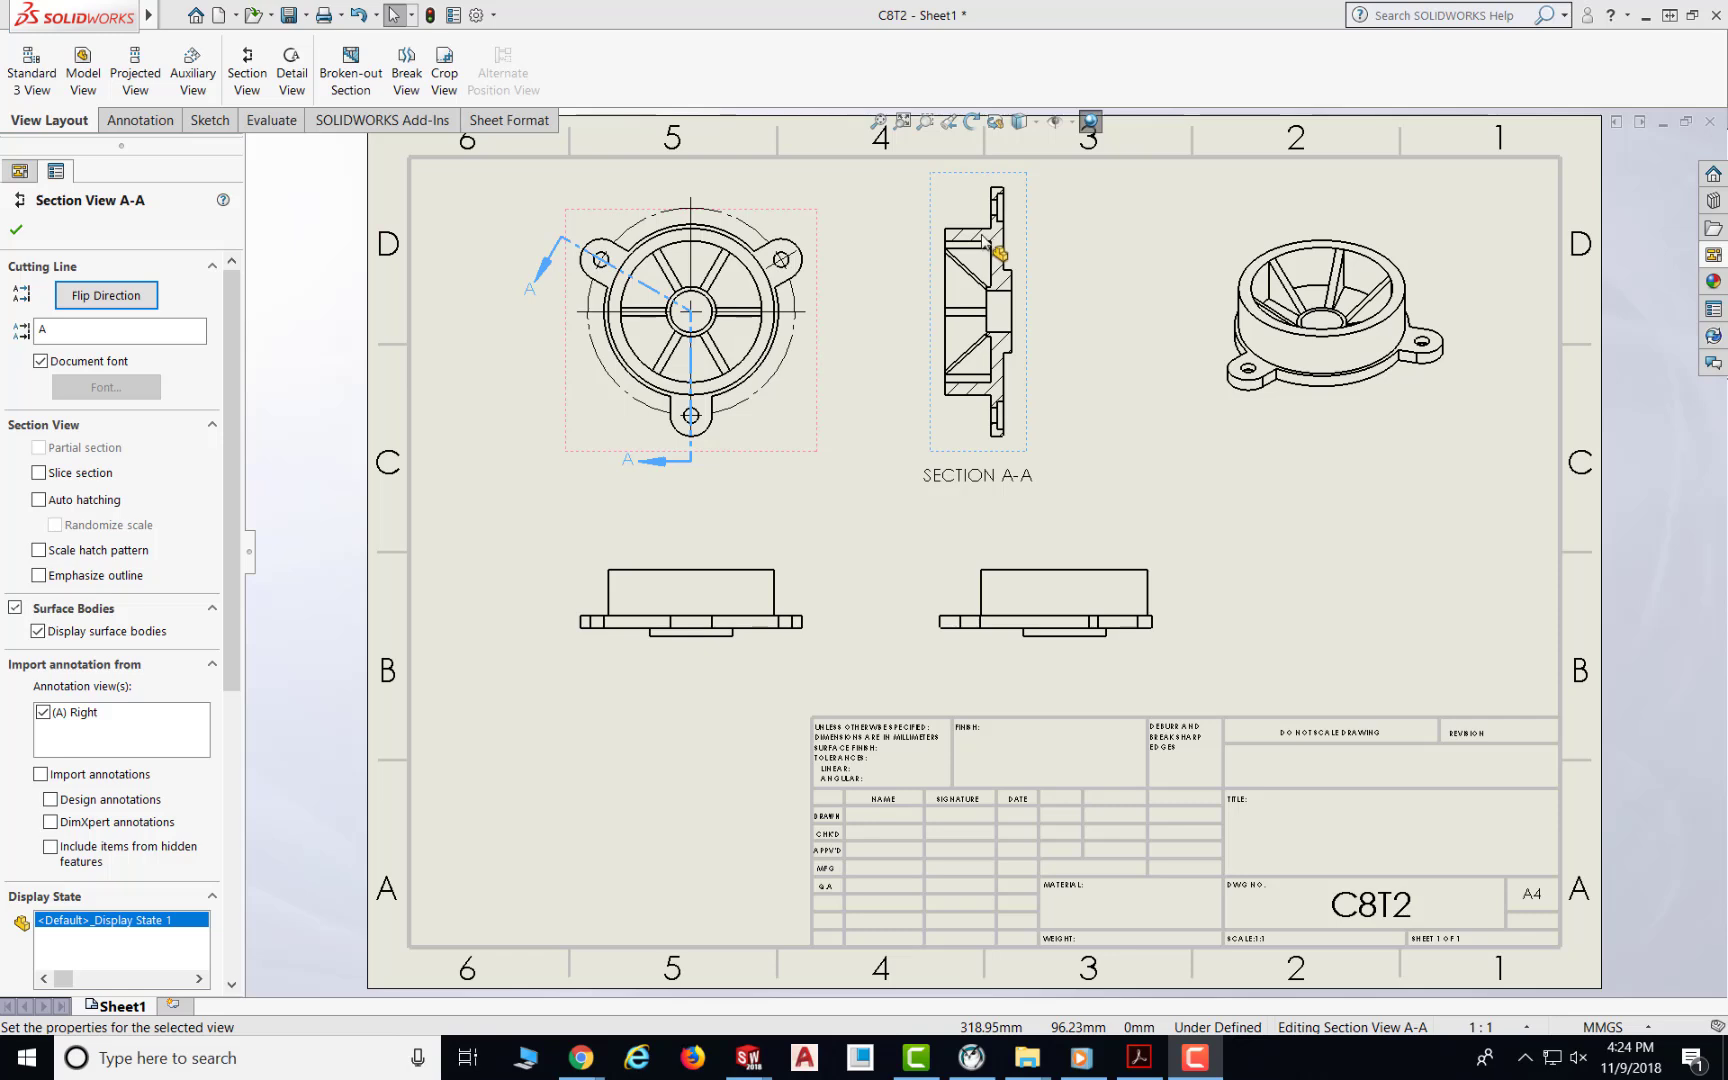
pyautogui.click(1085, 249)
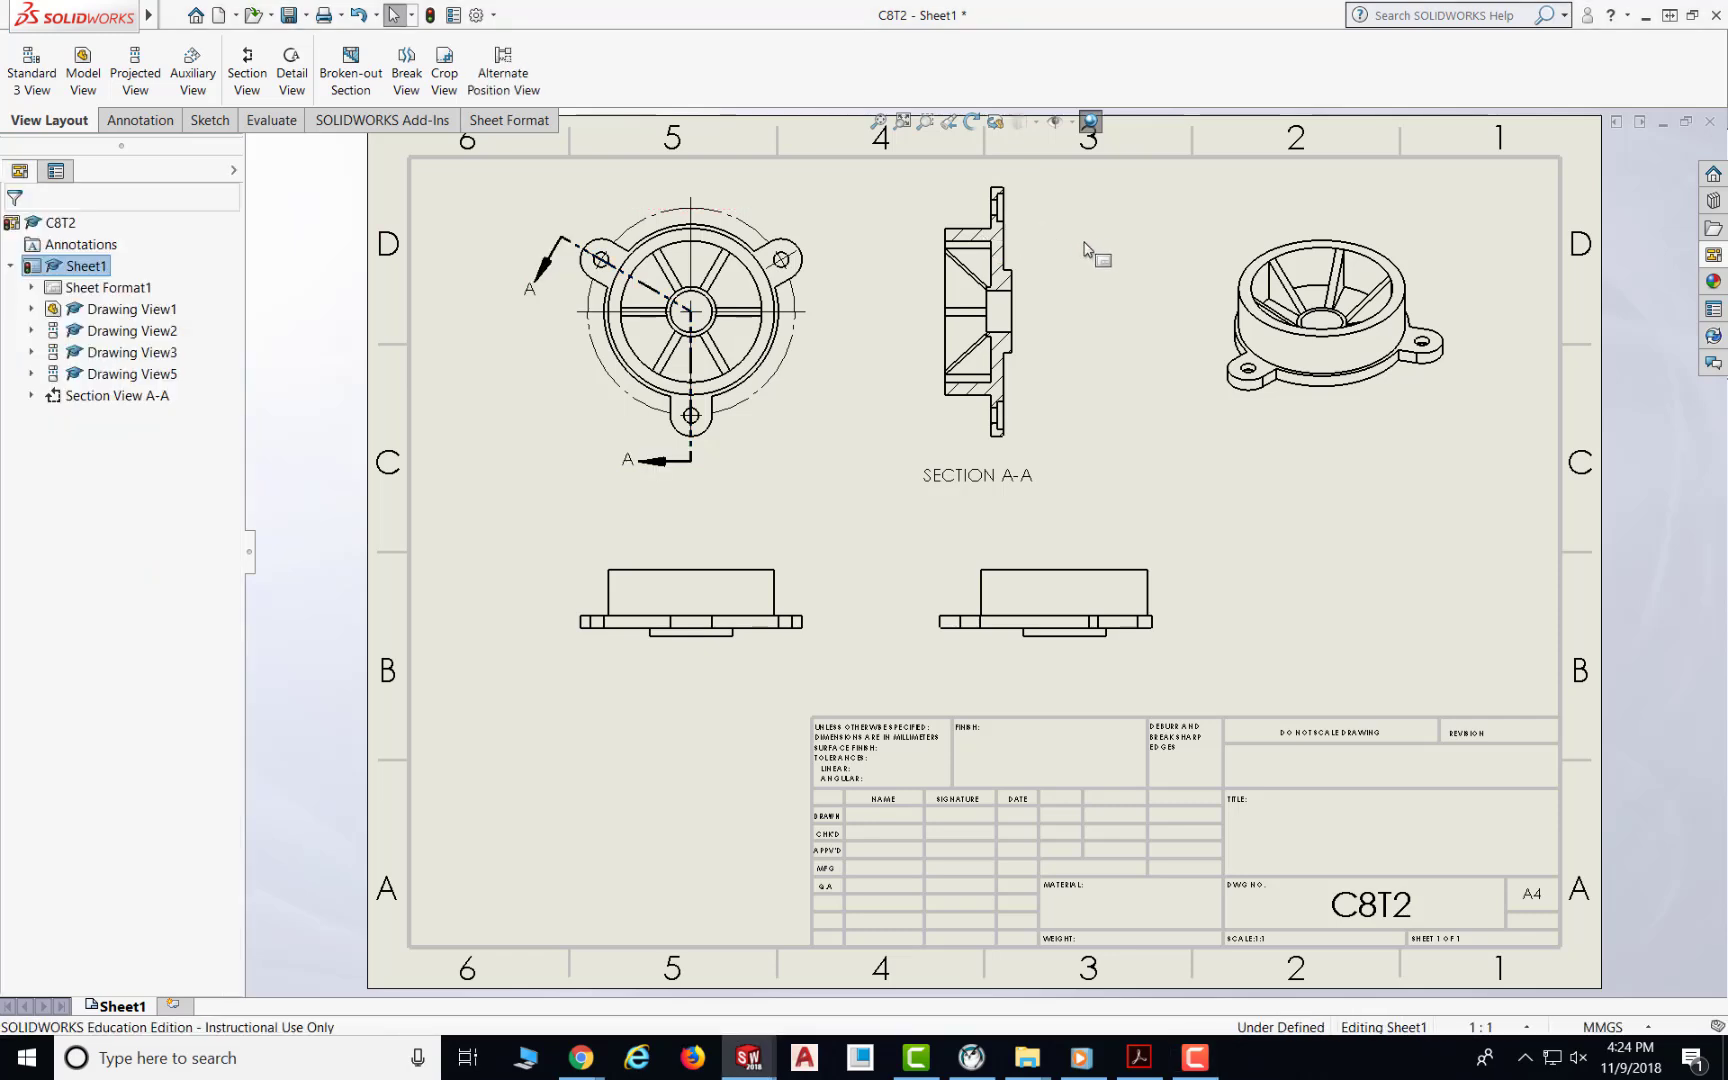
# Step: Change the section A-A hatch to not use material crosshatch and set its pattern scale to 2
pyautogui.click(996, 238)
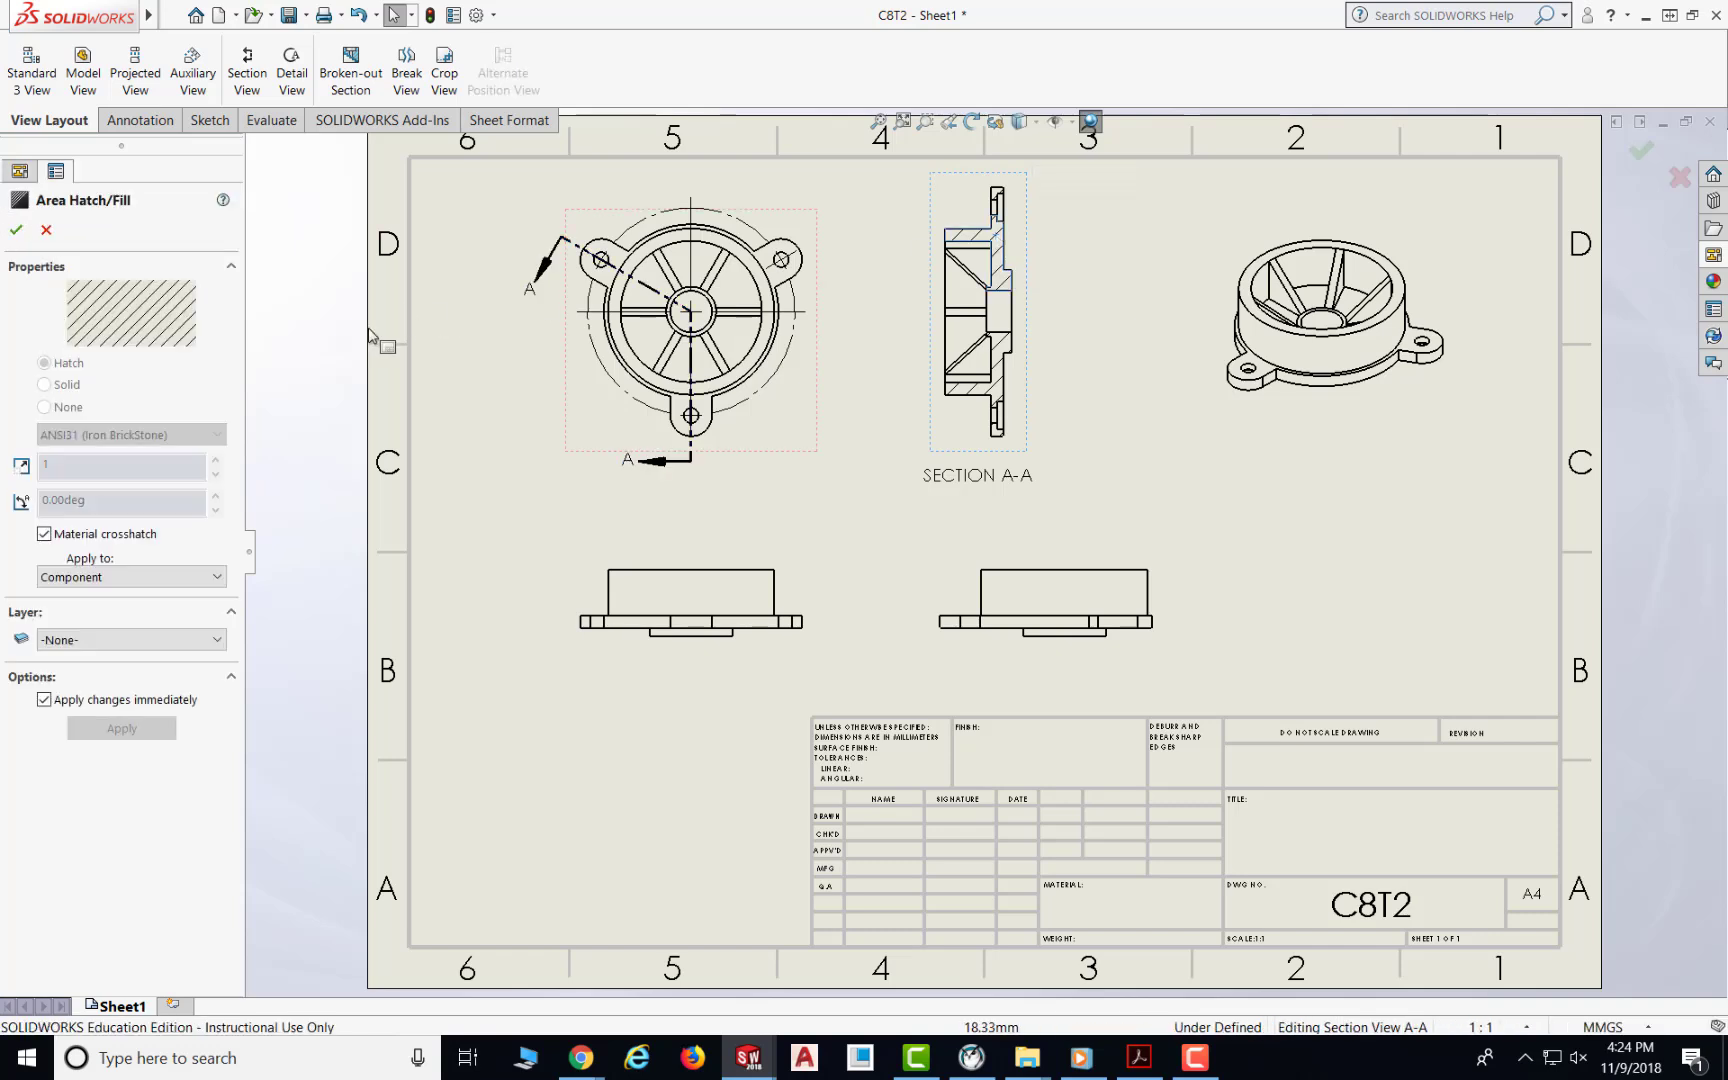
pyautogui.click(44, 535)
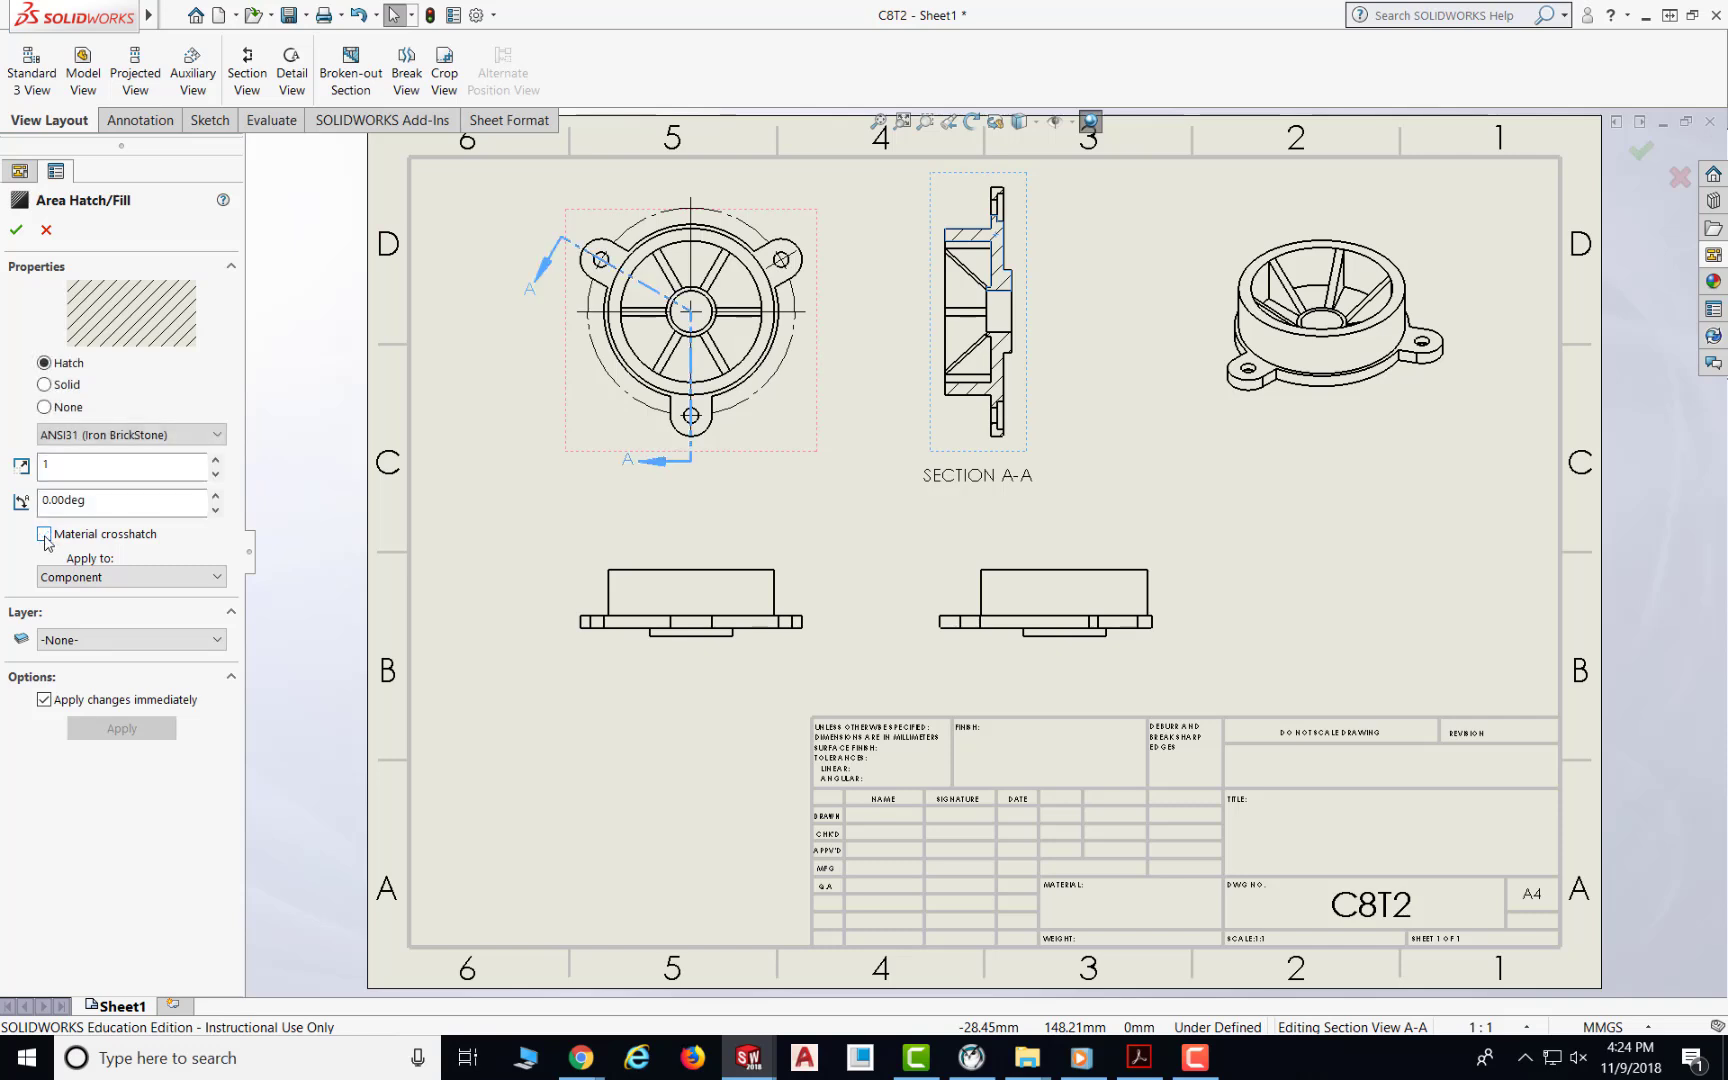
pyautogui.click(51, 467)
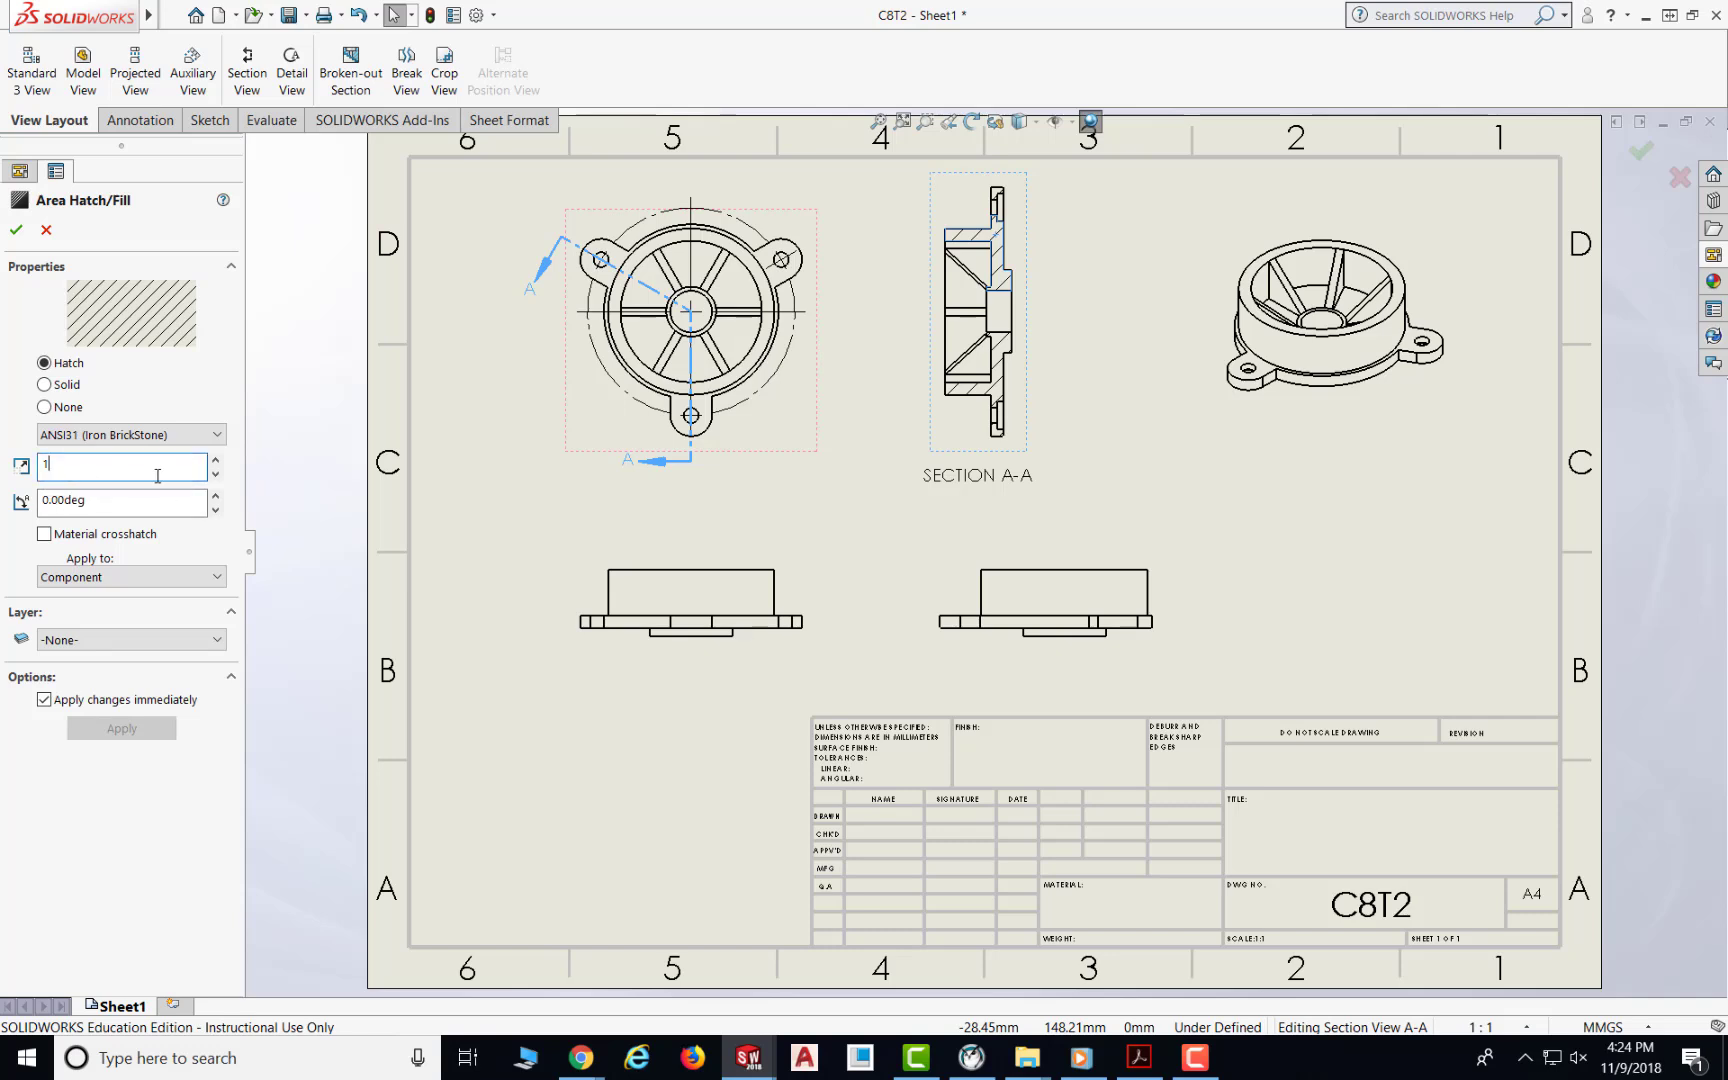
pyautogui.click(215, 461)
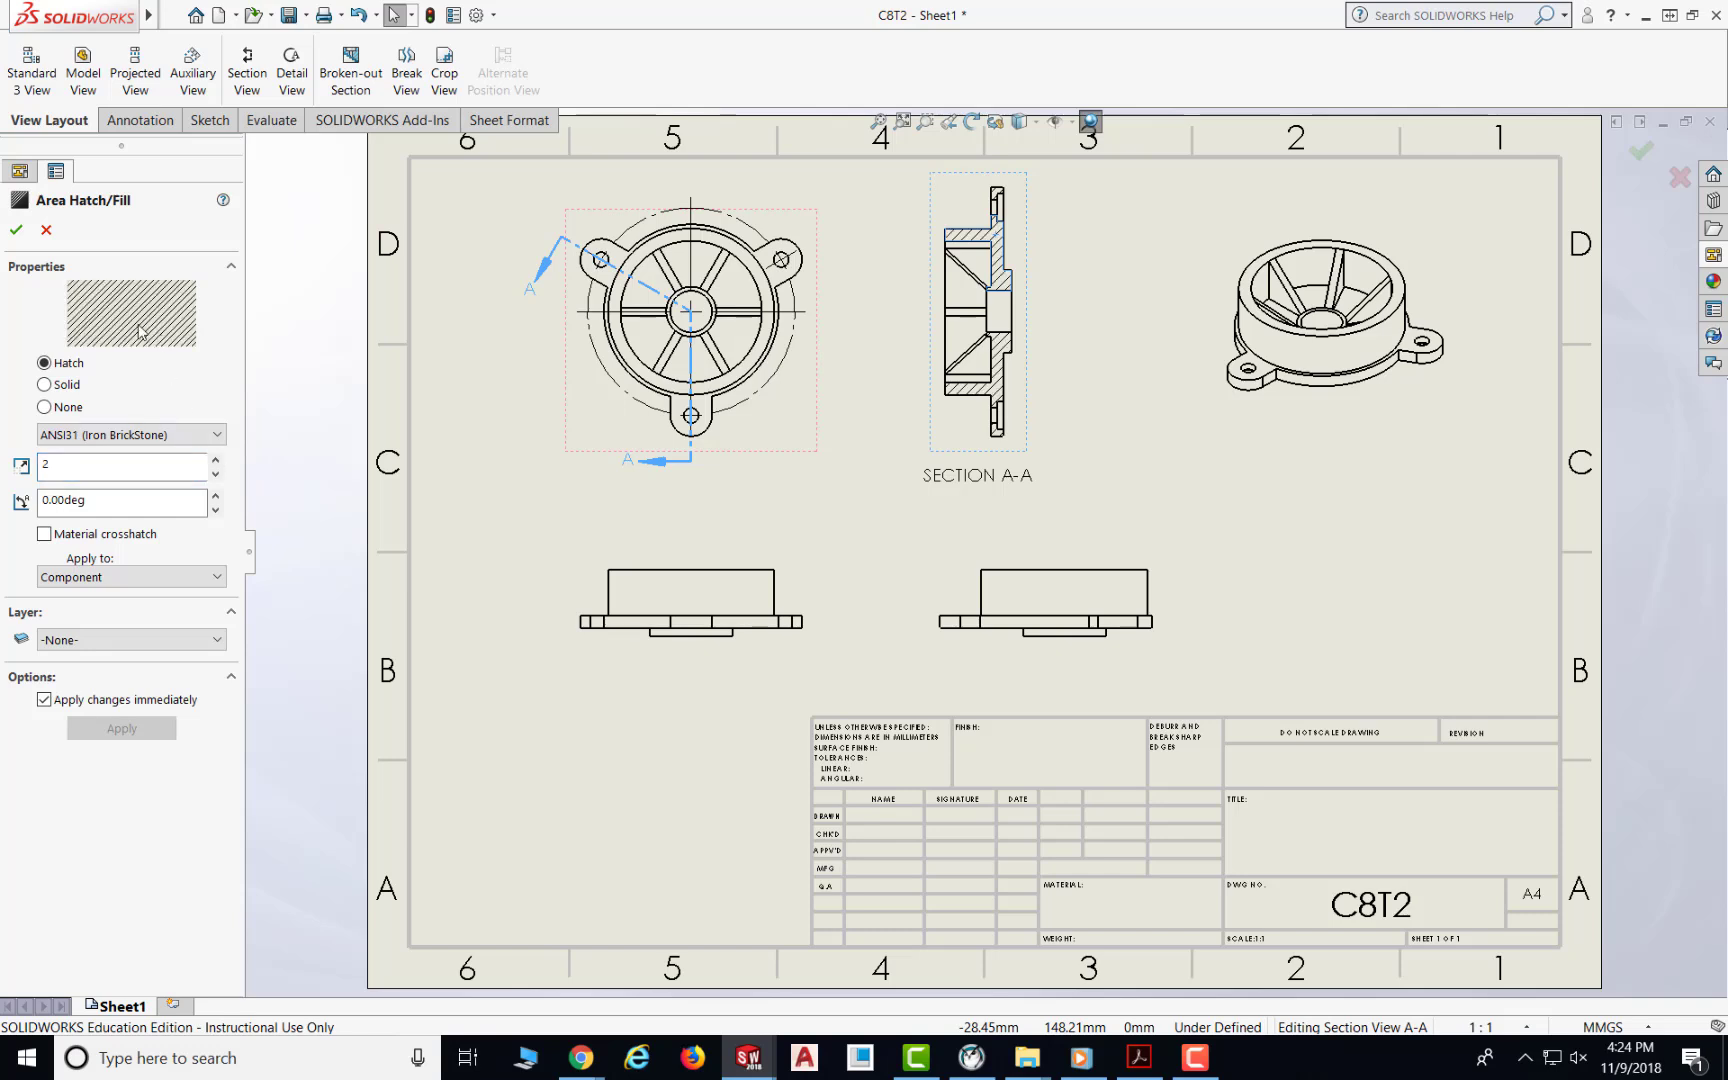
pyautogui.click(215, 463)
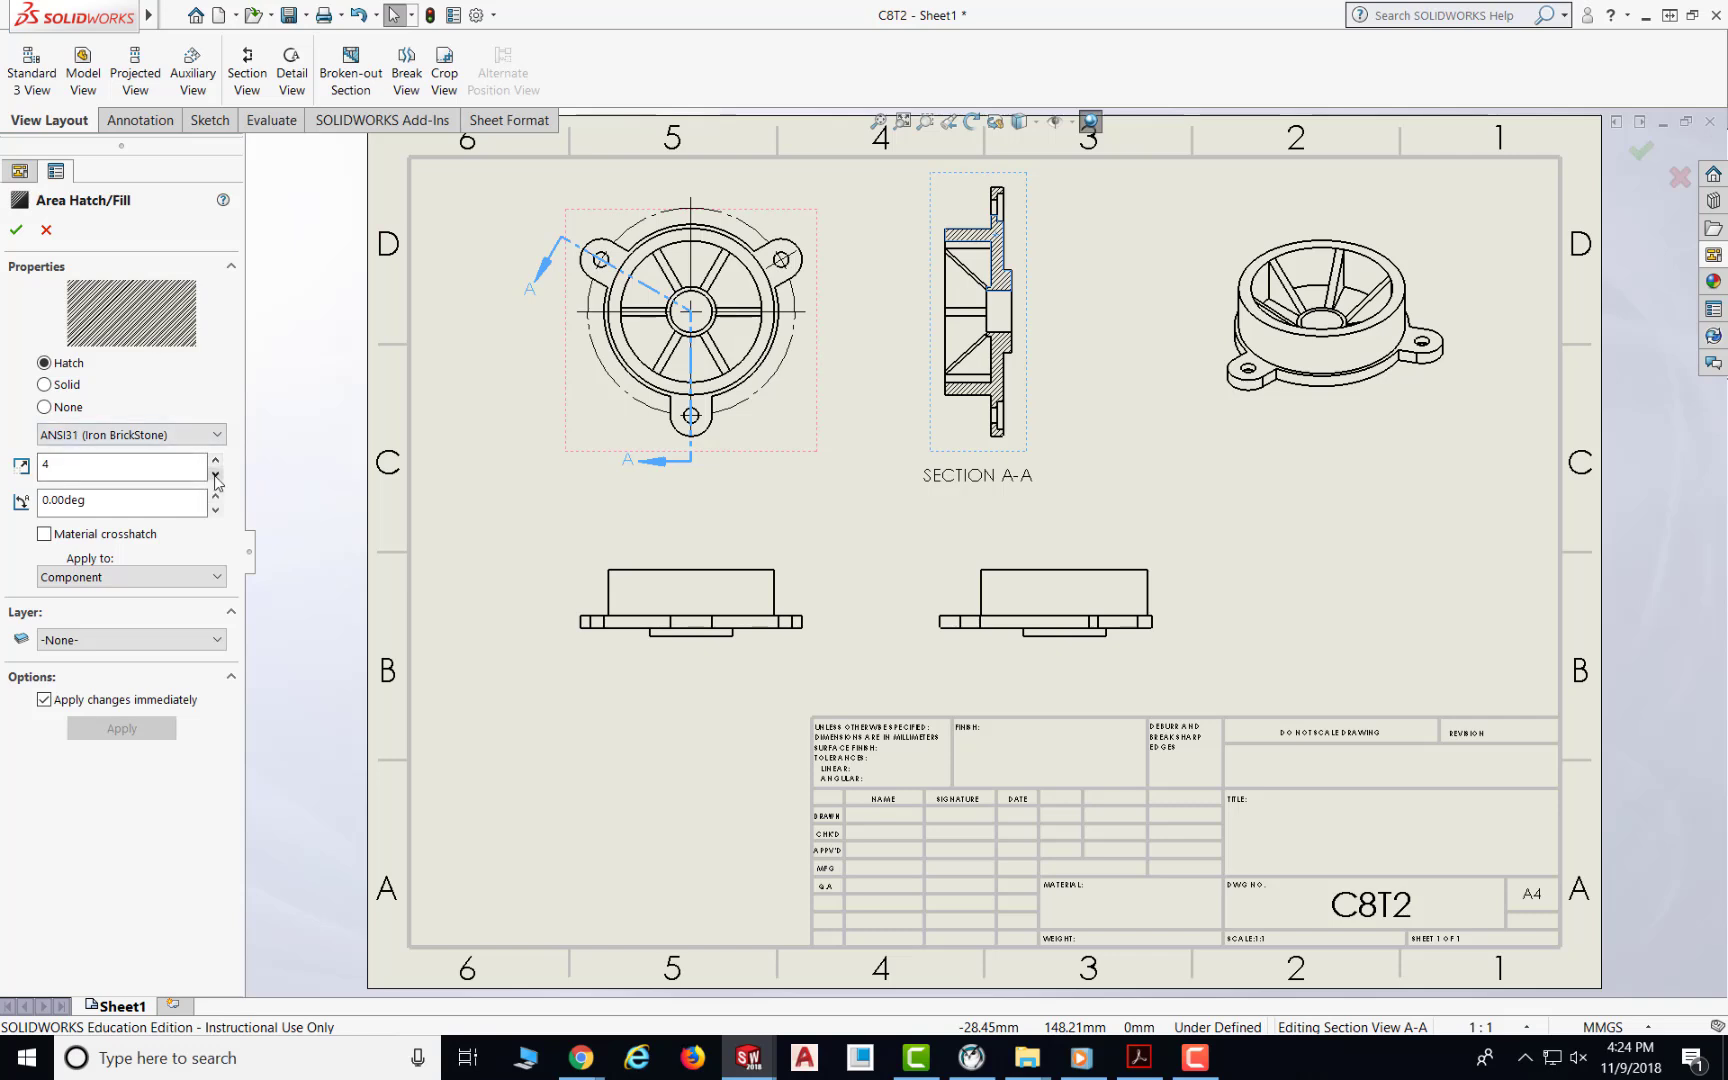
pyautogui.click(215, 475)
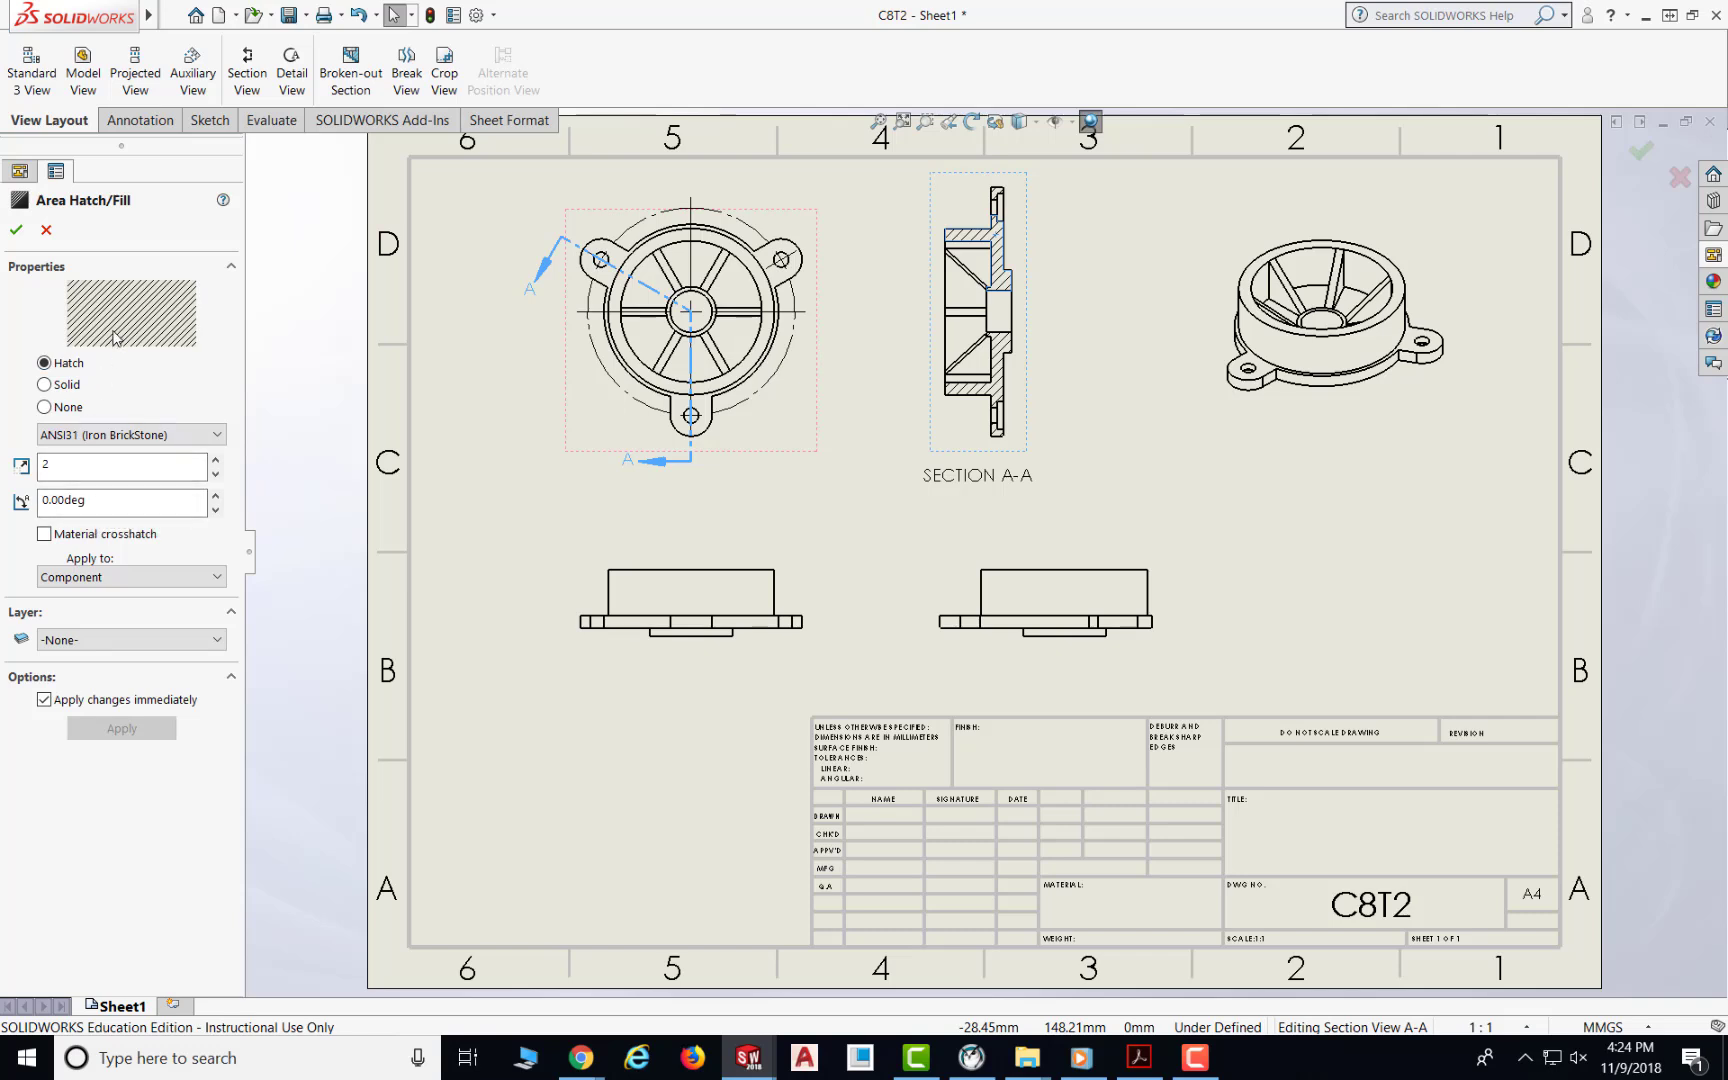
pyautogui.click(16, 230)
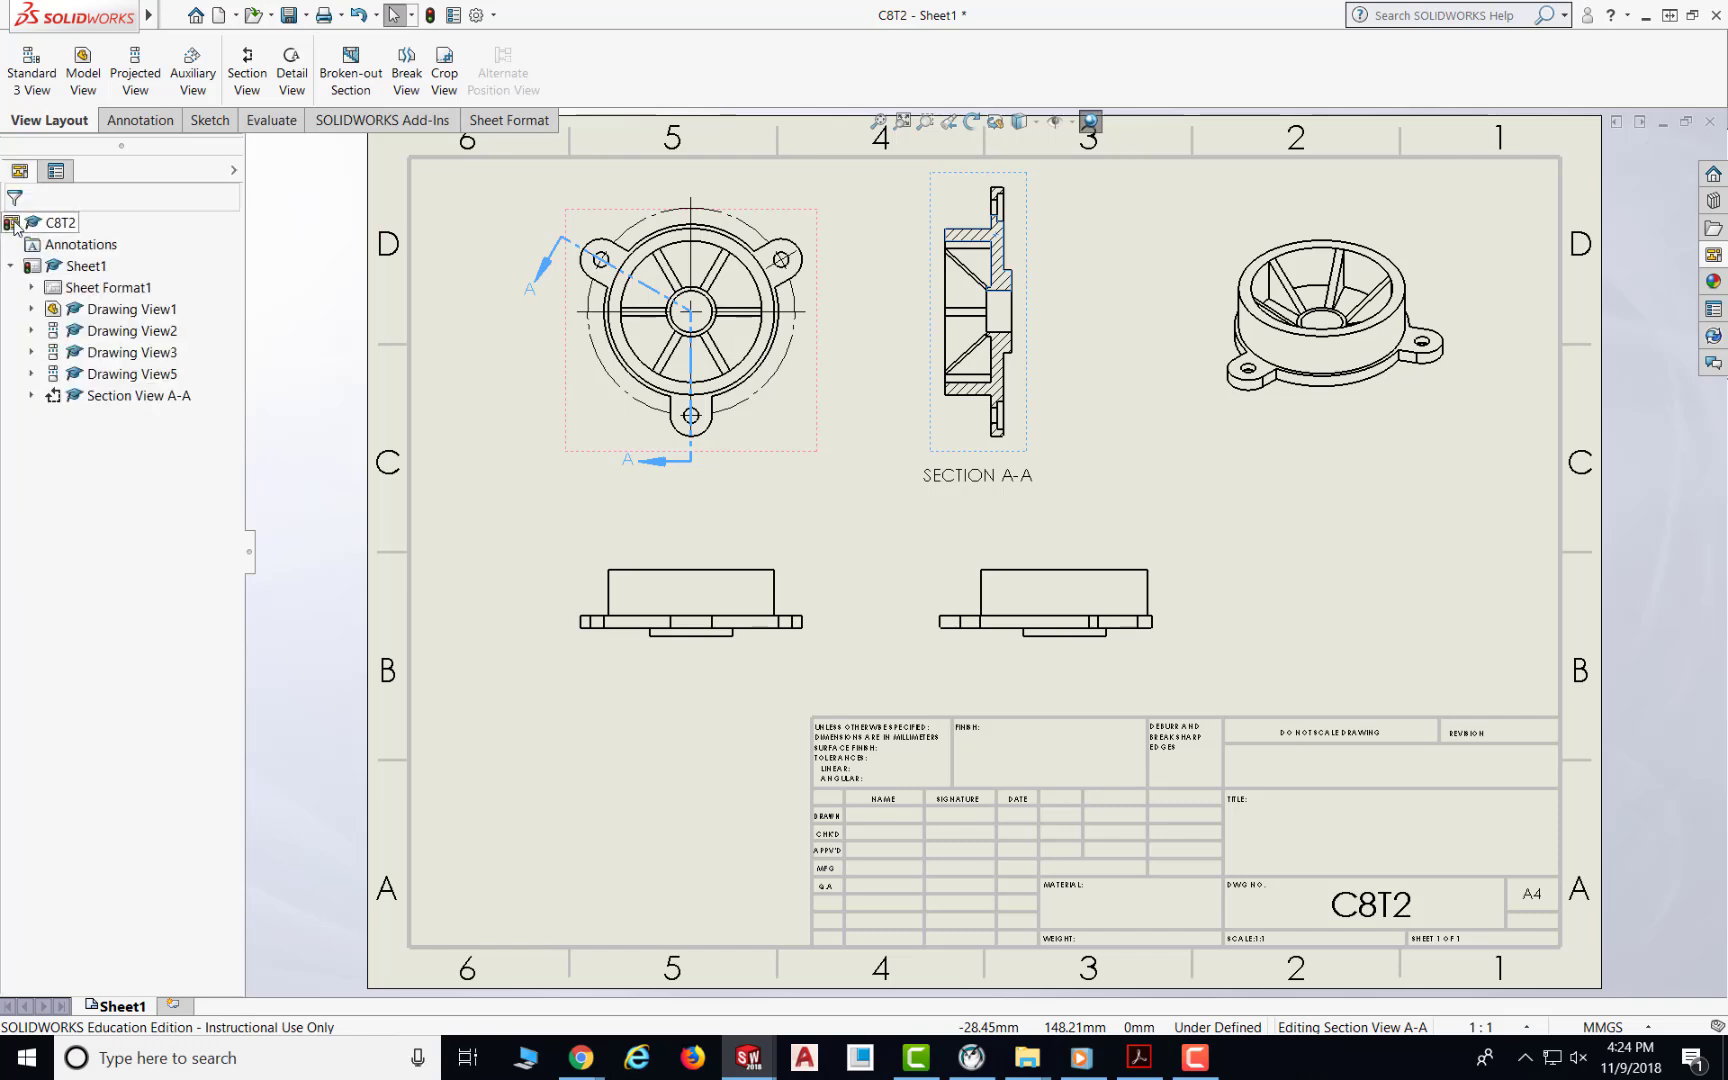
pyautogui.click(1070, 295)
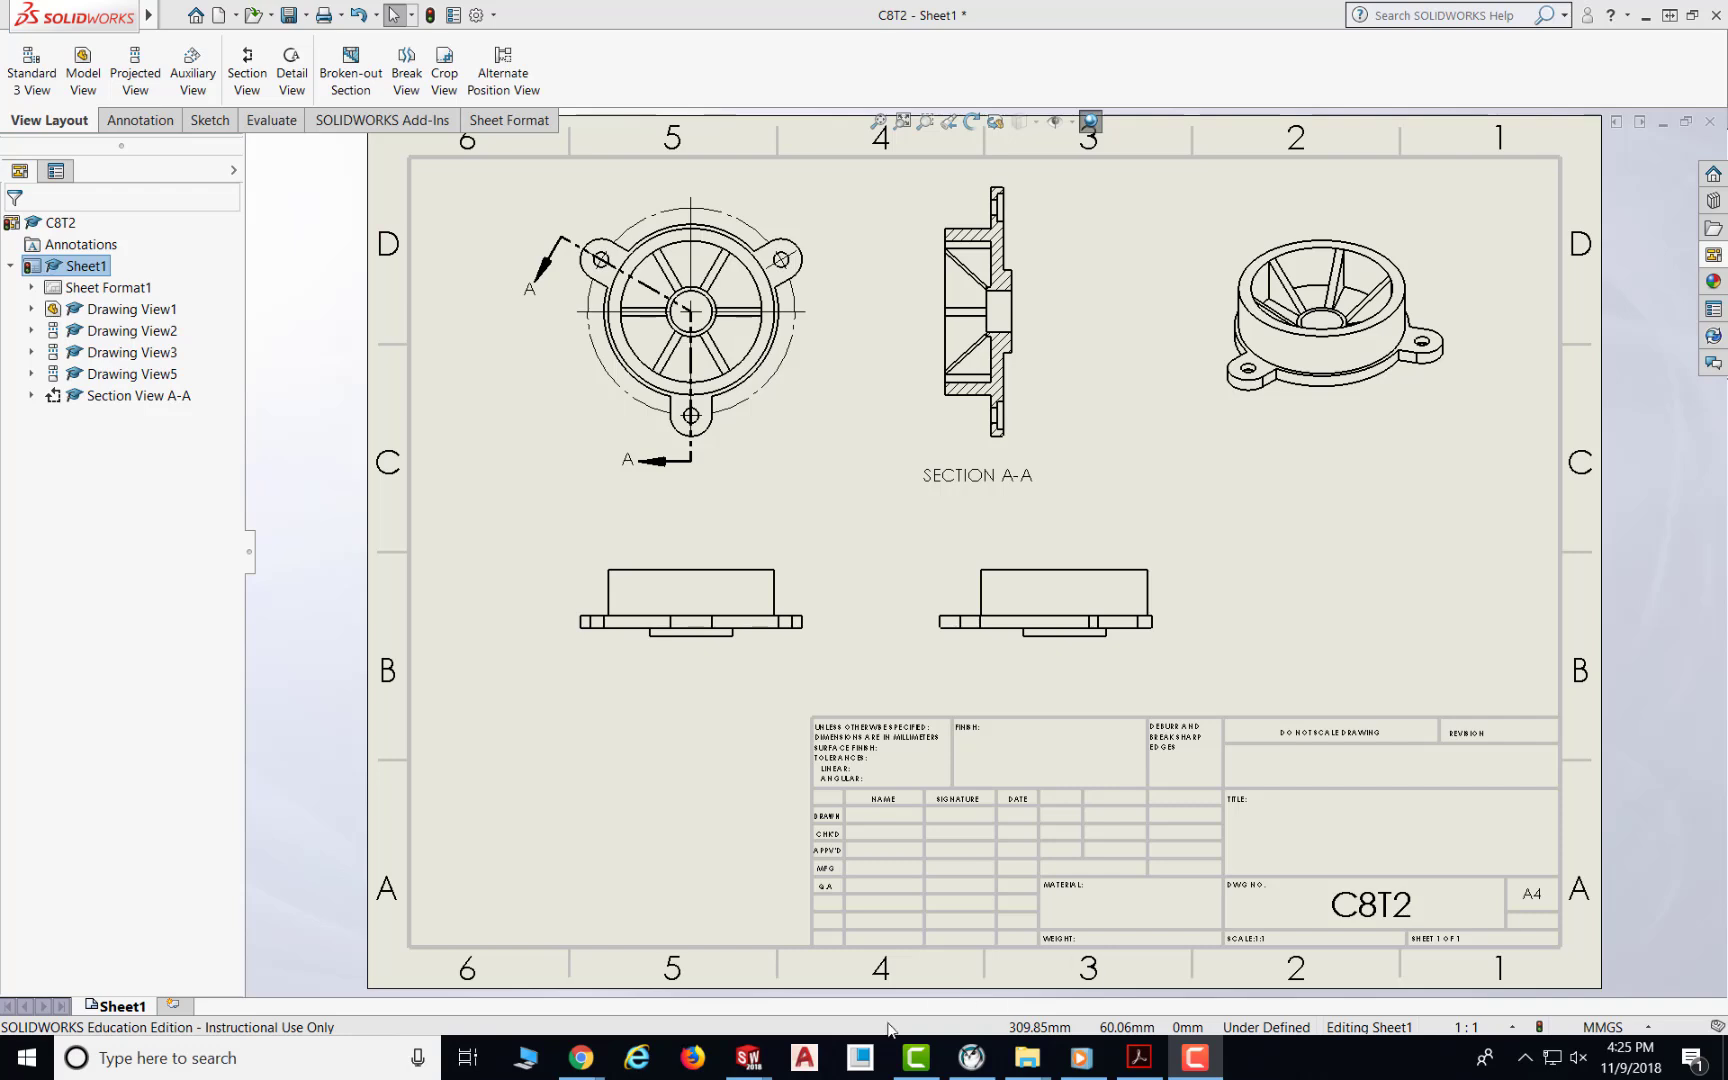
# Step: Compare the sheet with the C14T1.PDF reference drawing, then return to the C8T2 drawing
pyautogui.click(1139, 1057)
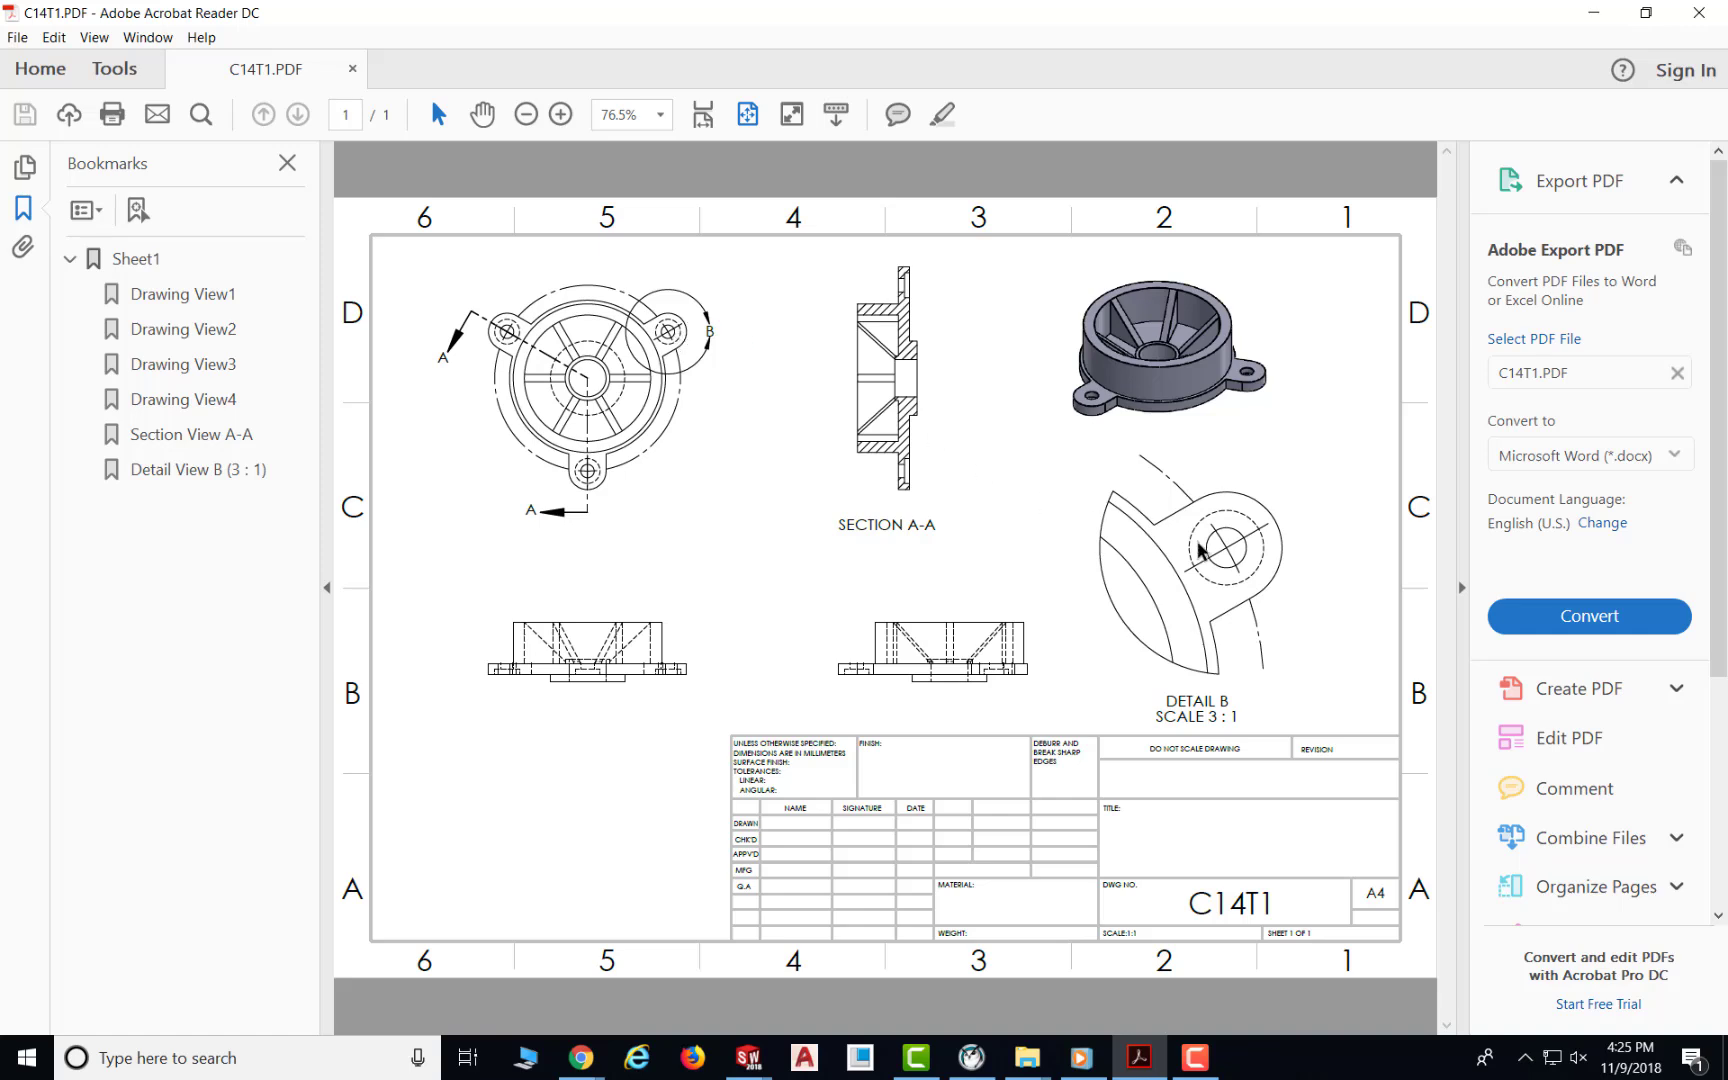
pyautogui.moveTo(748, 1072)
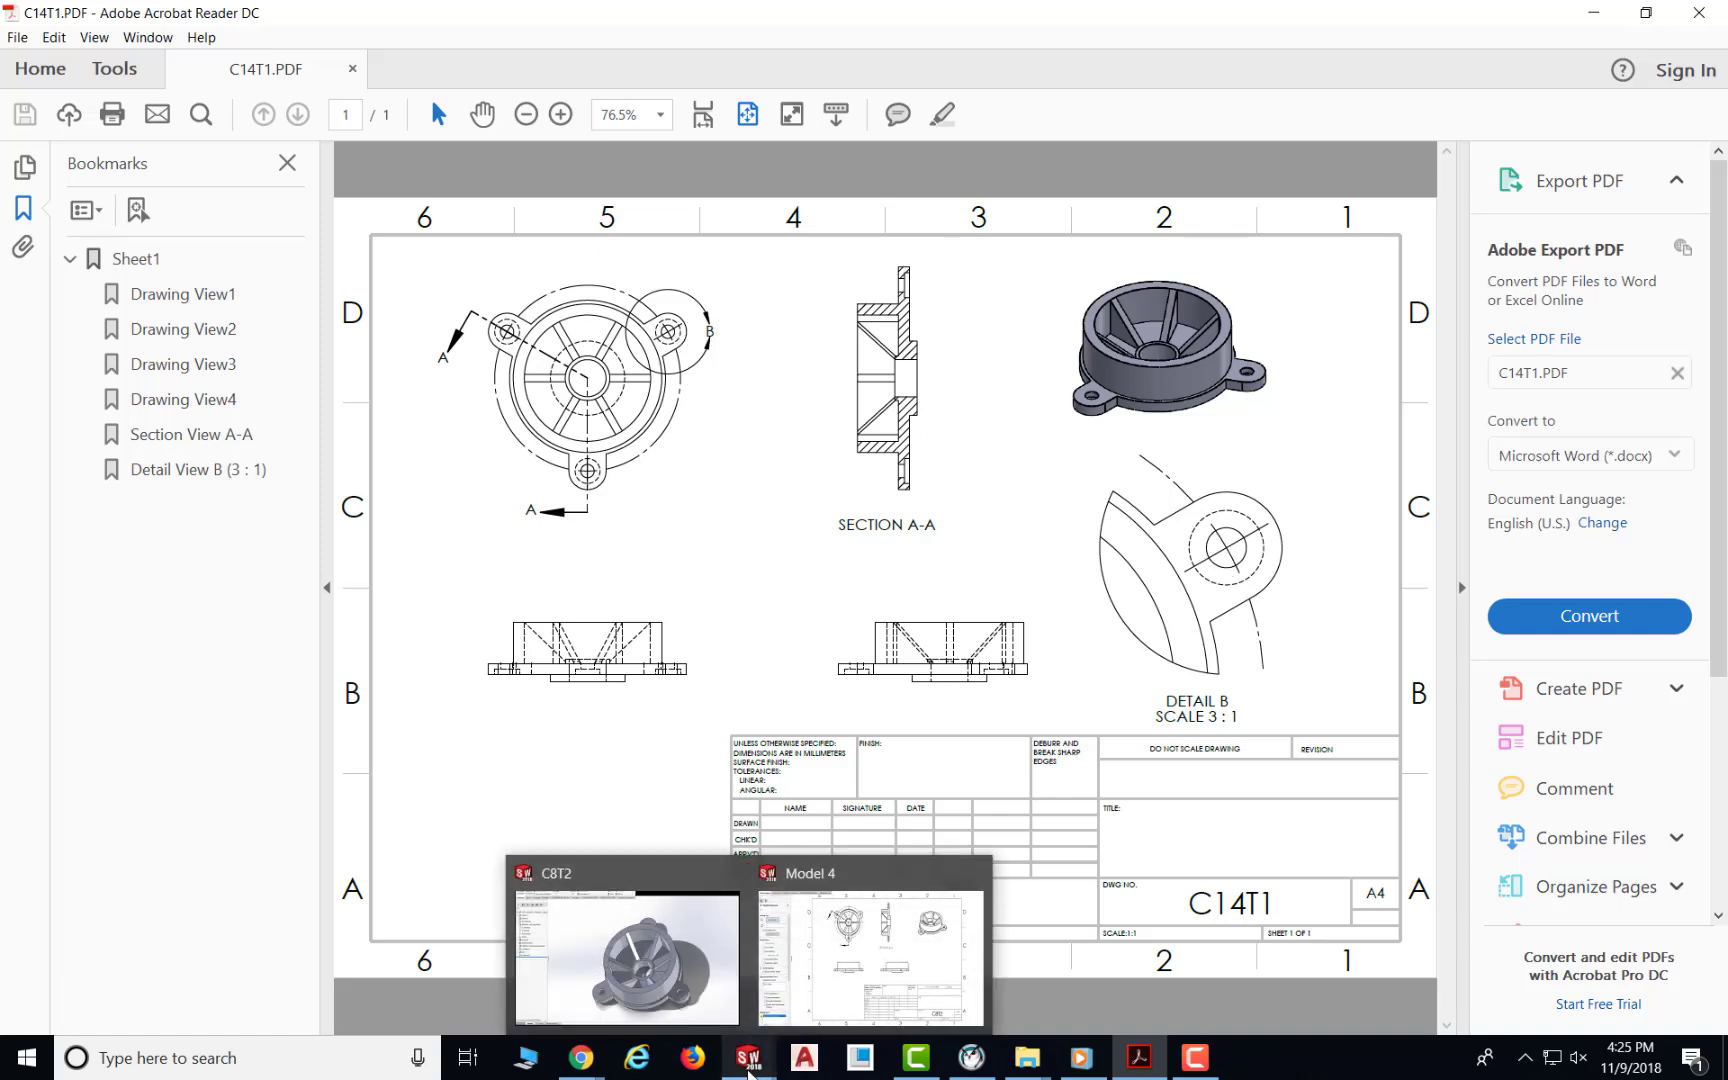
pyautogui.click(835, 978)
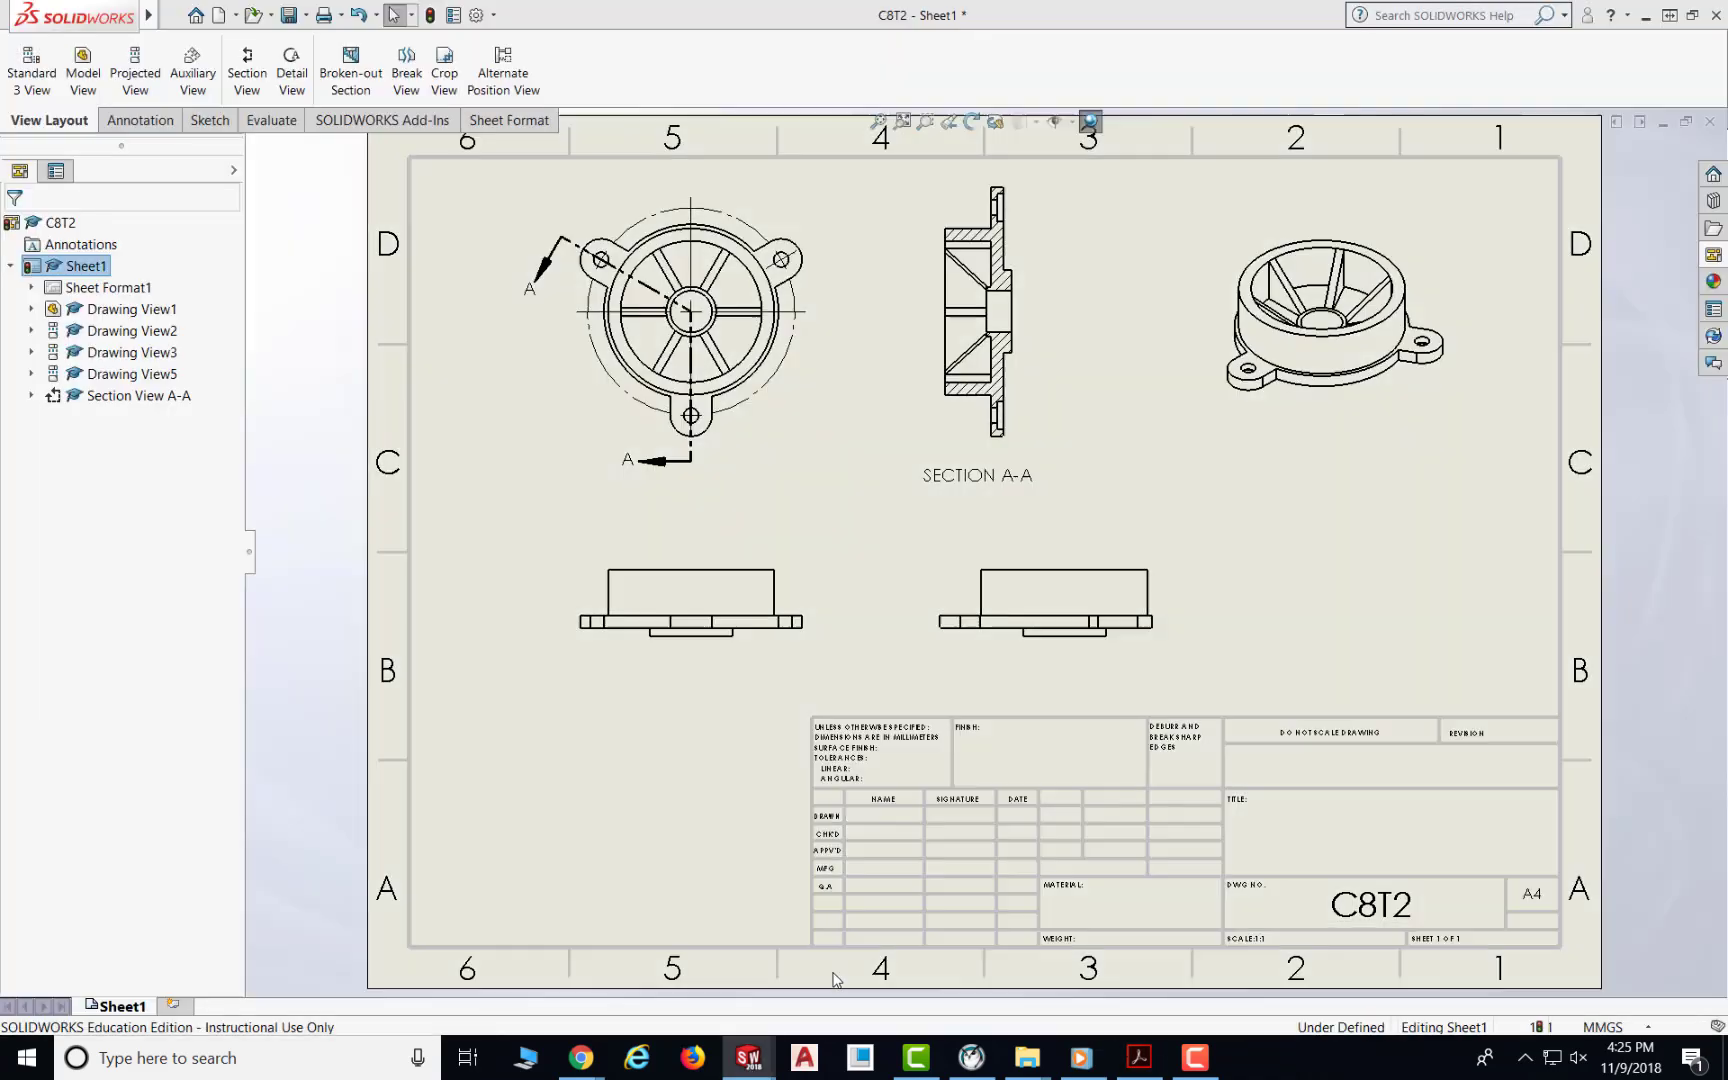
# Step: Create detail view B circling the front view's upper-right lug hole, place it at lower right, and set a custom scale of 3:1
pyautogui.click(292, 80)
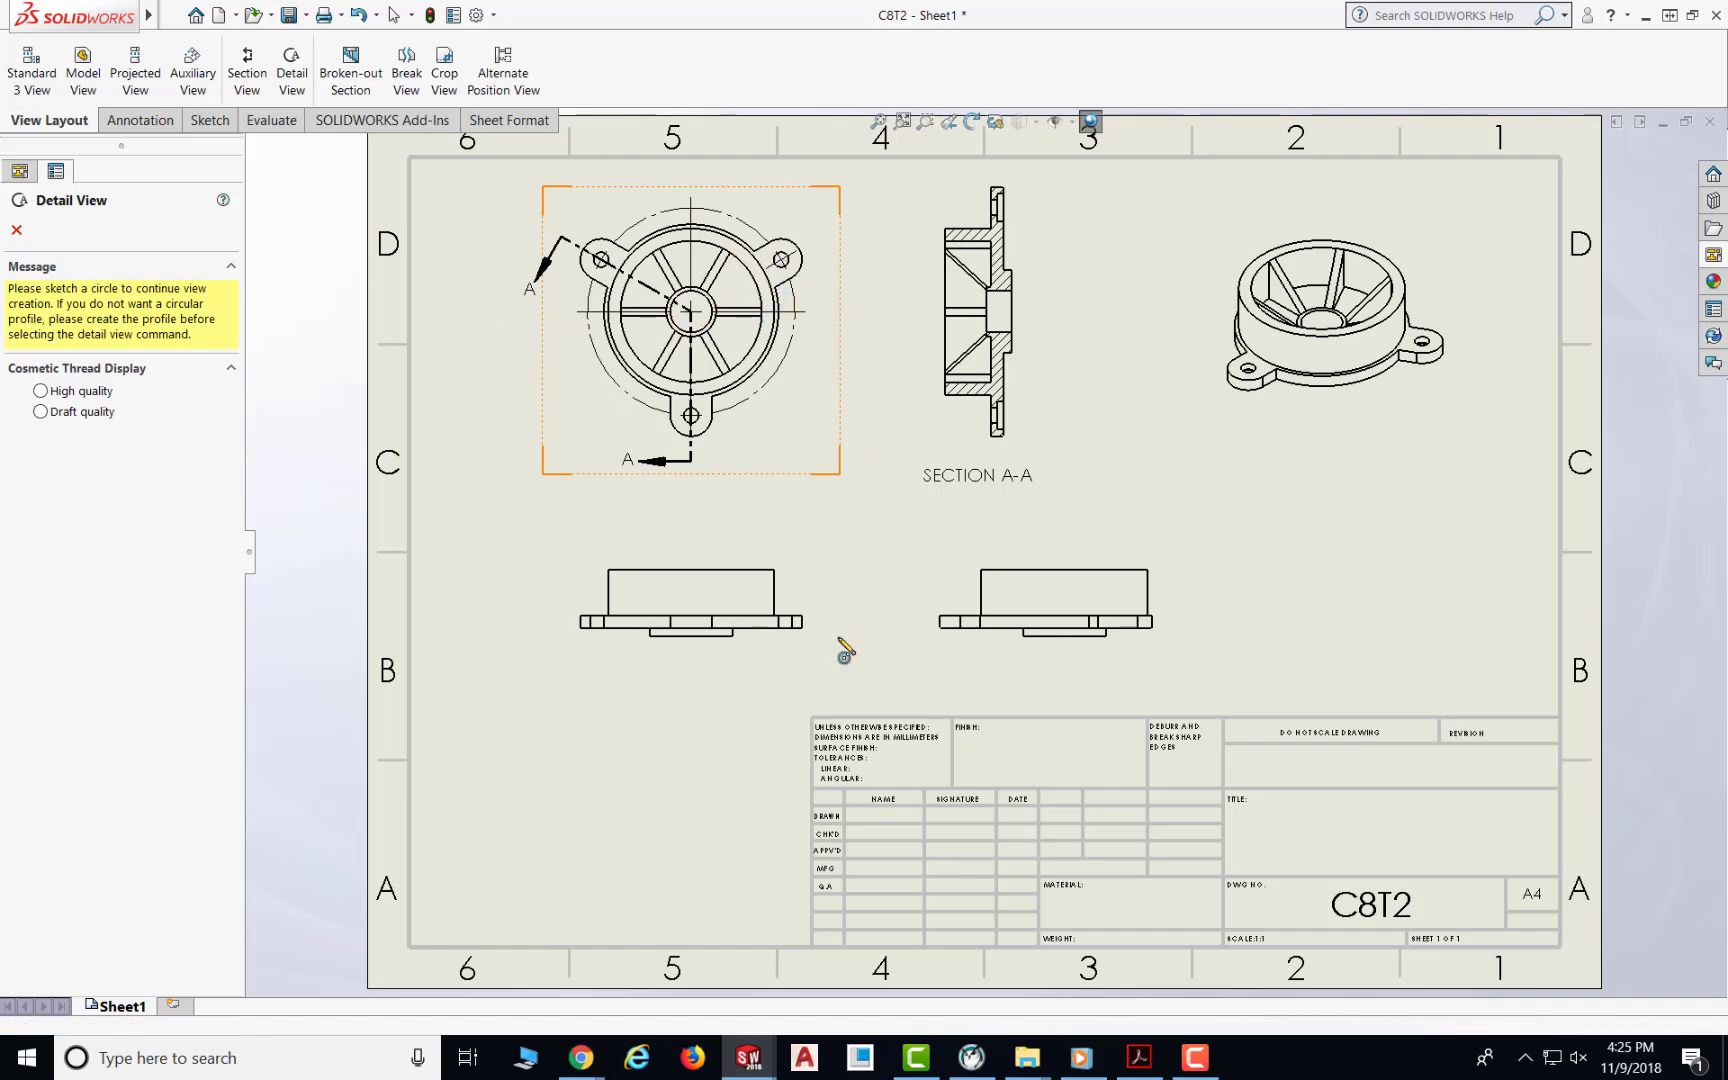
pyautogui.click(781, 259)
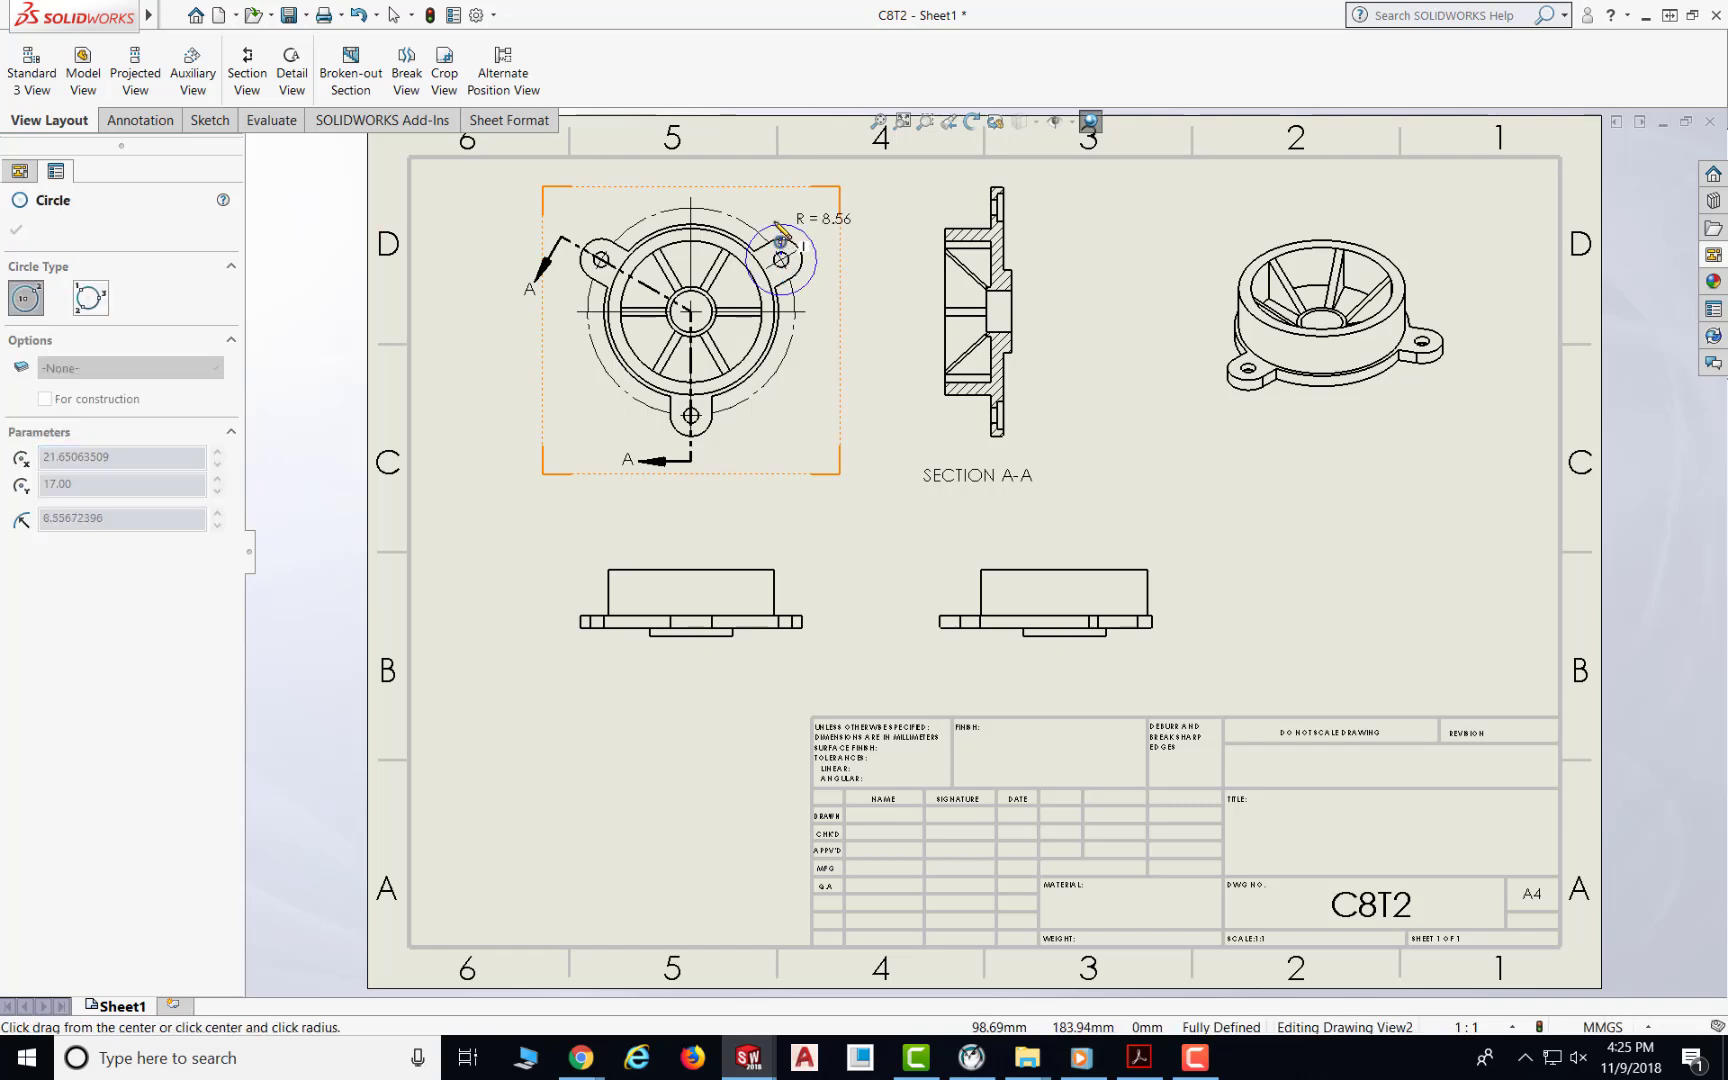
pyautogui.click(769, 236)
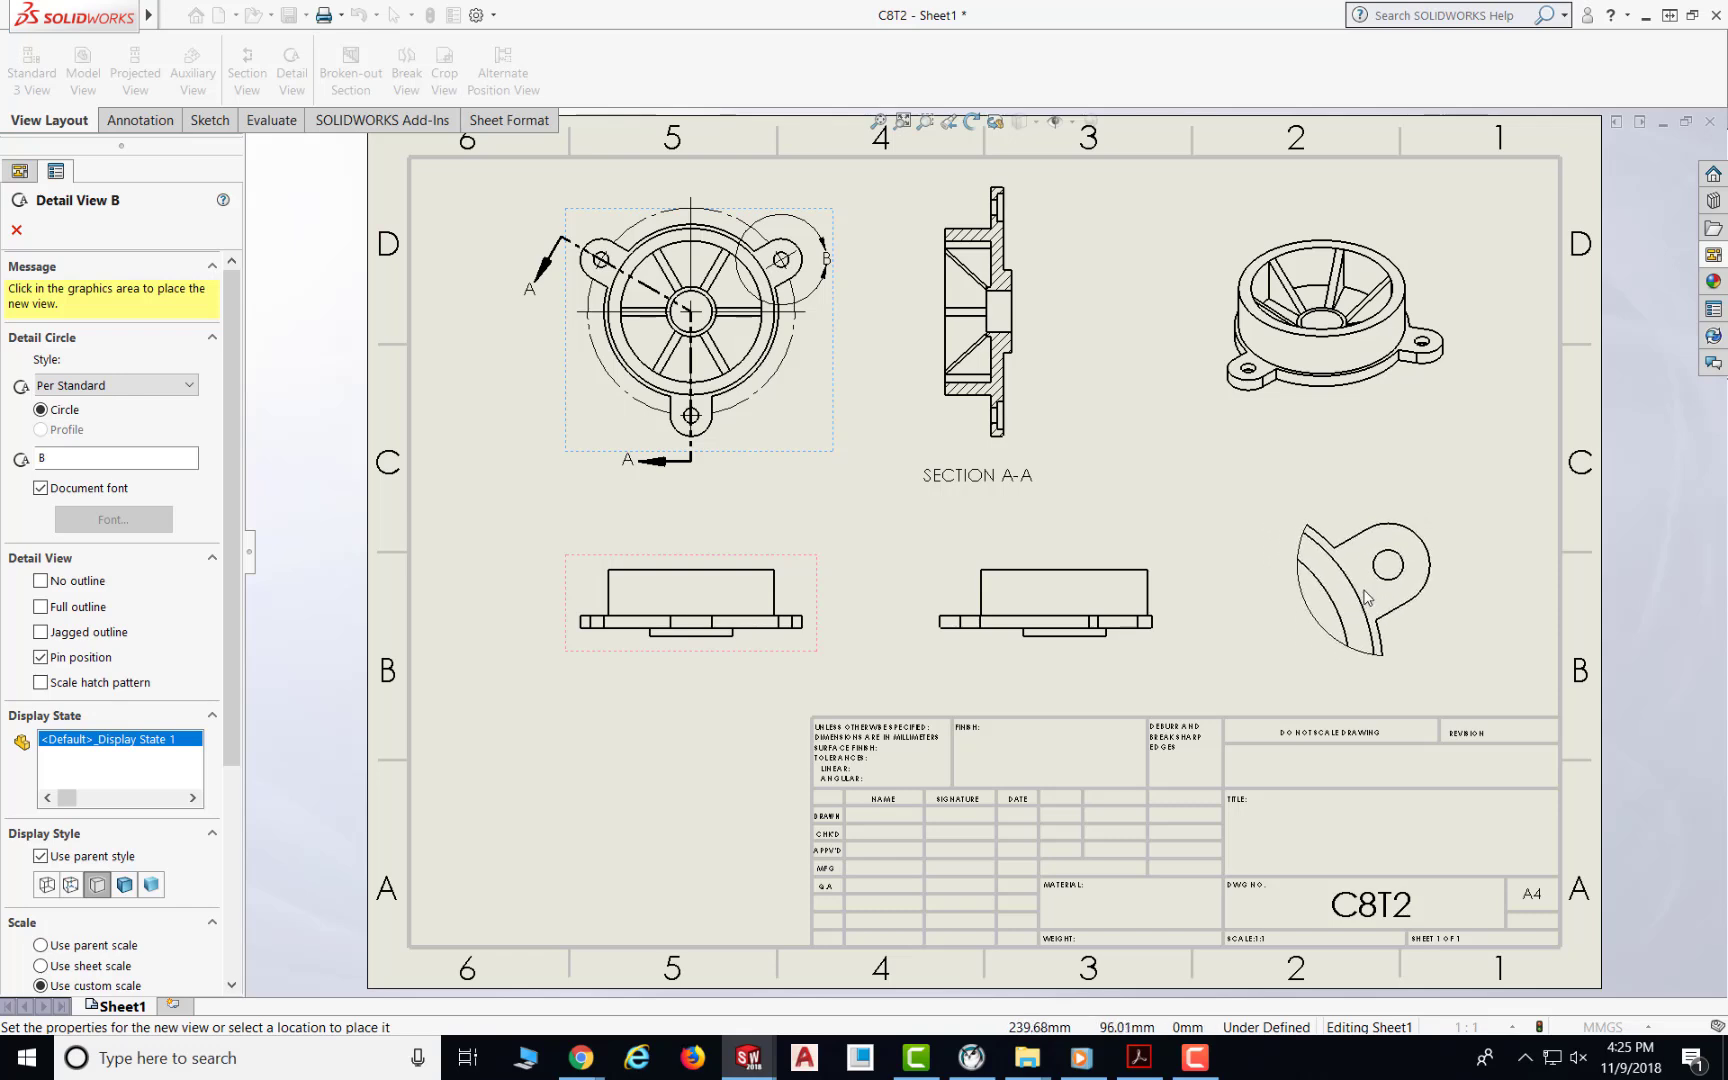
pyautogui.click(1368, 597)
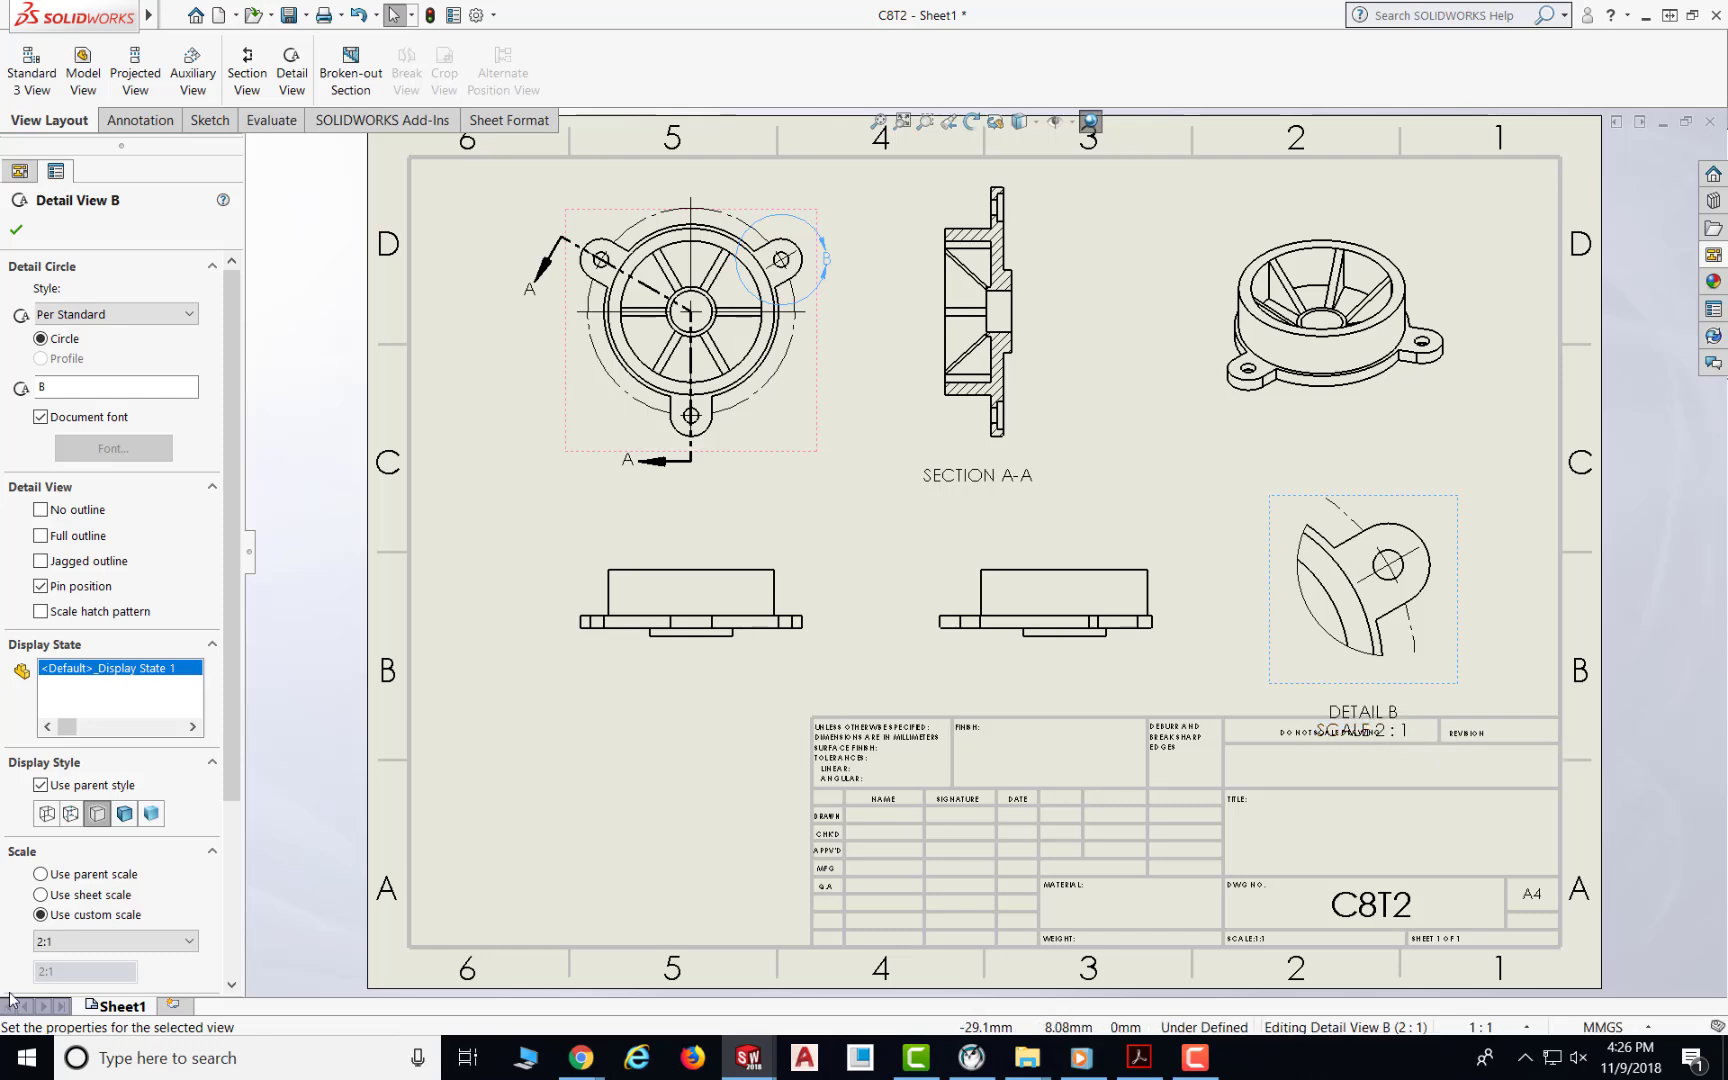
pyautogui.click(190, 942)
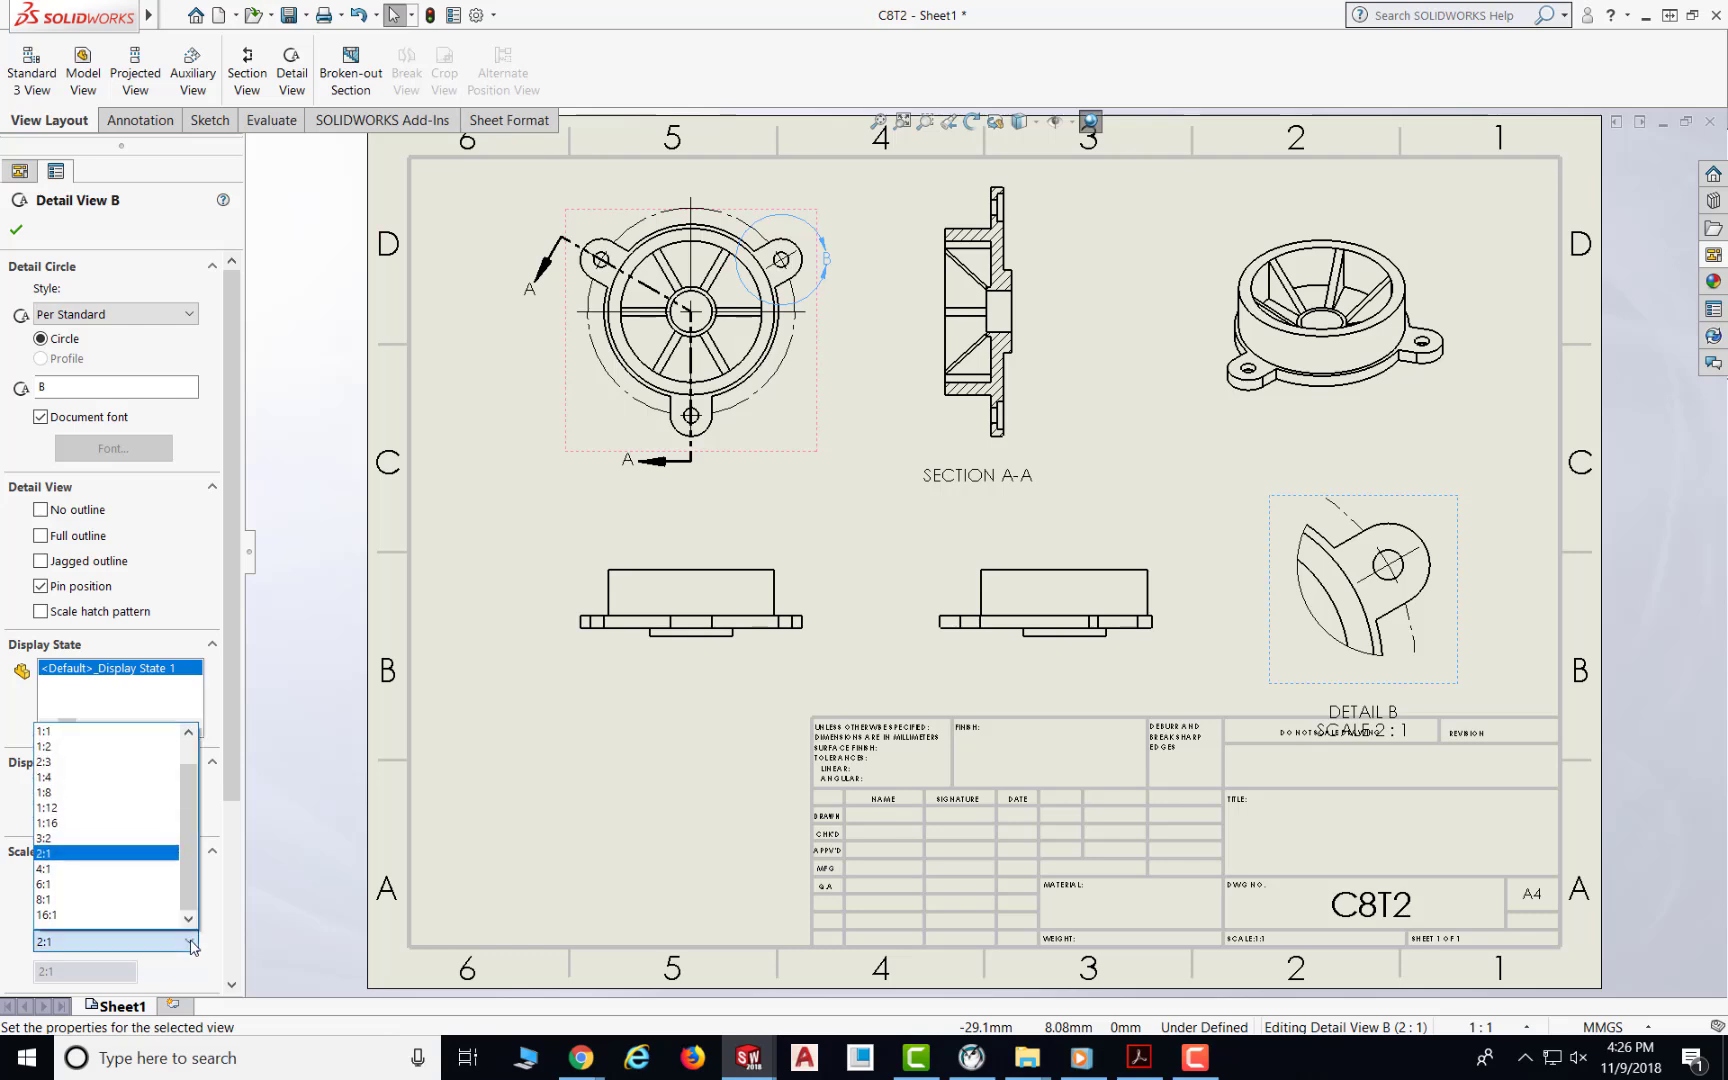
pyautogui.moveTo(191, 794); pyautogui.dragTo(196, 842)
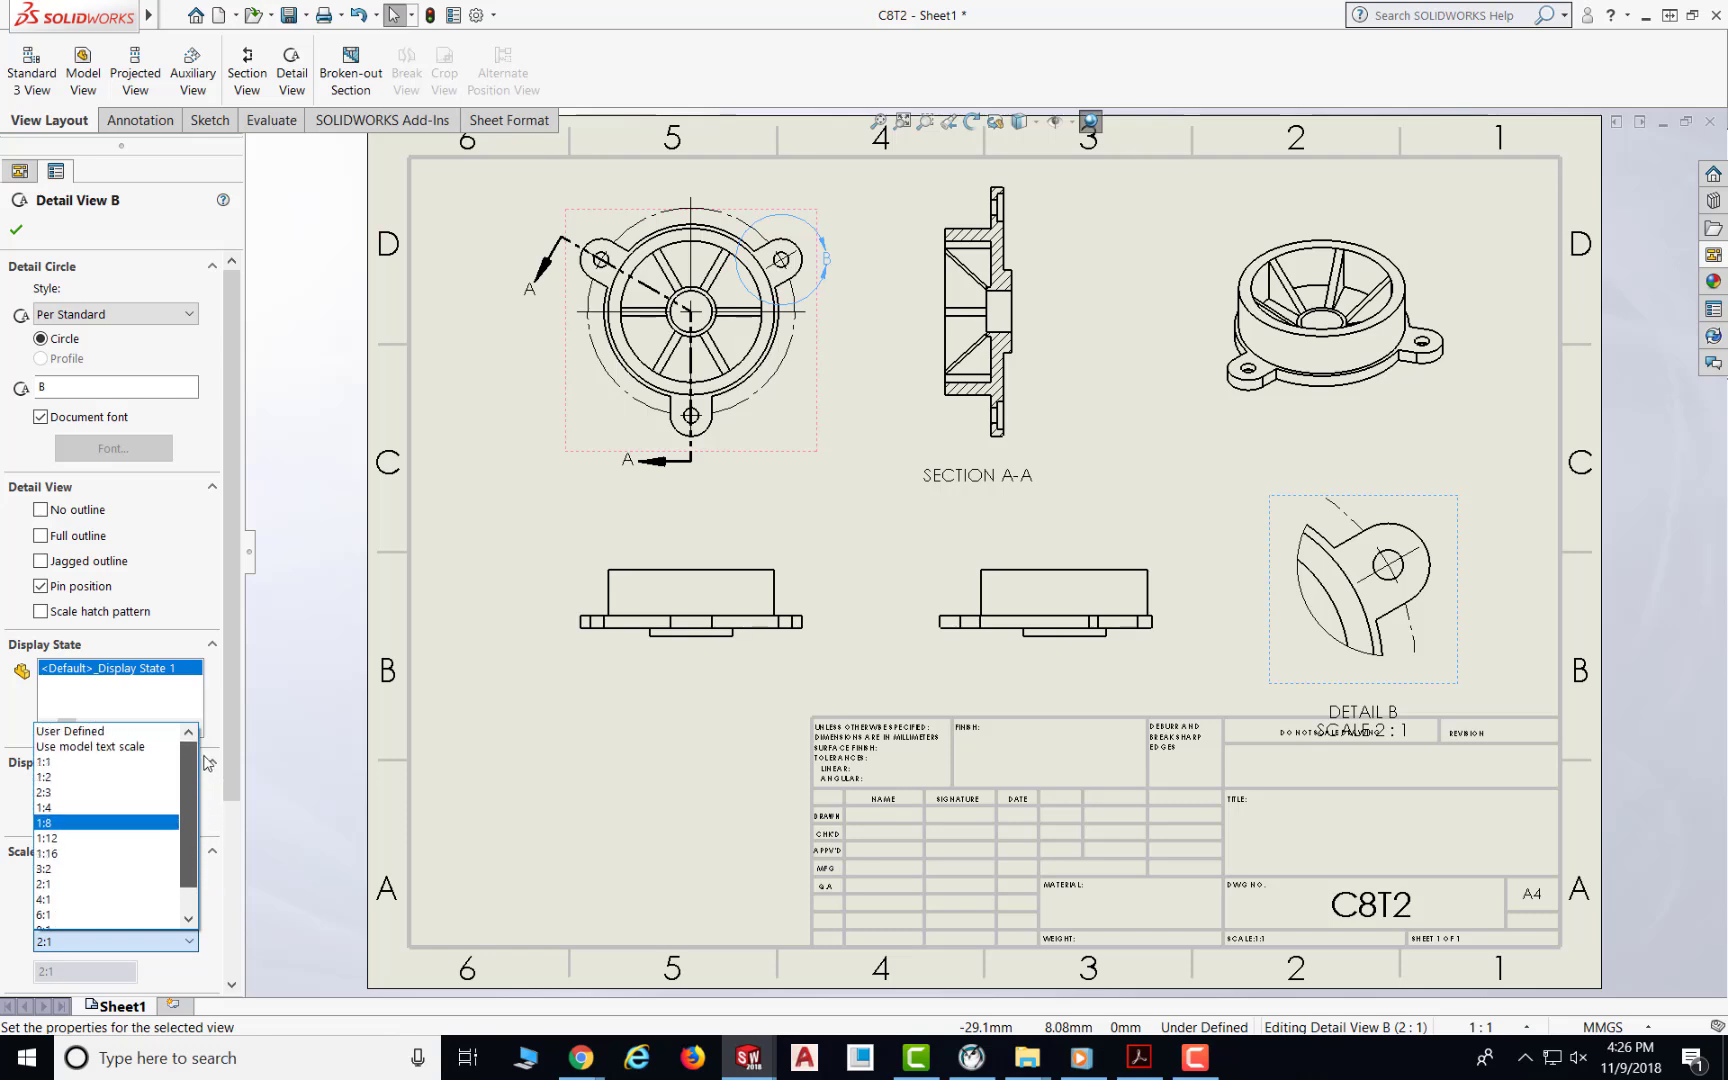
pyautogui.click(62, 733)
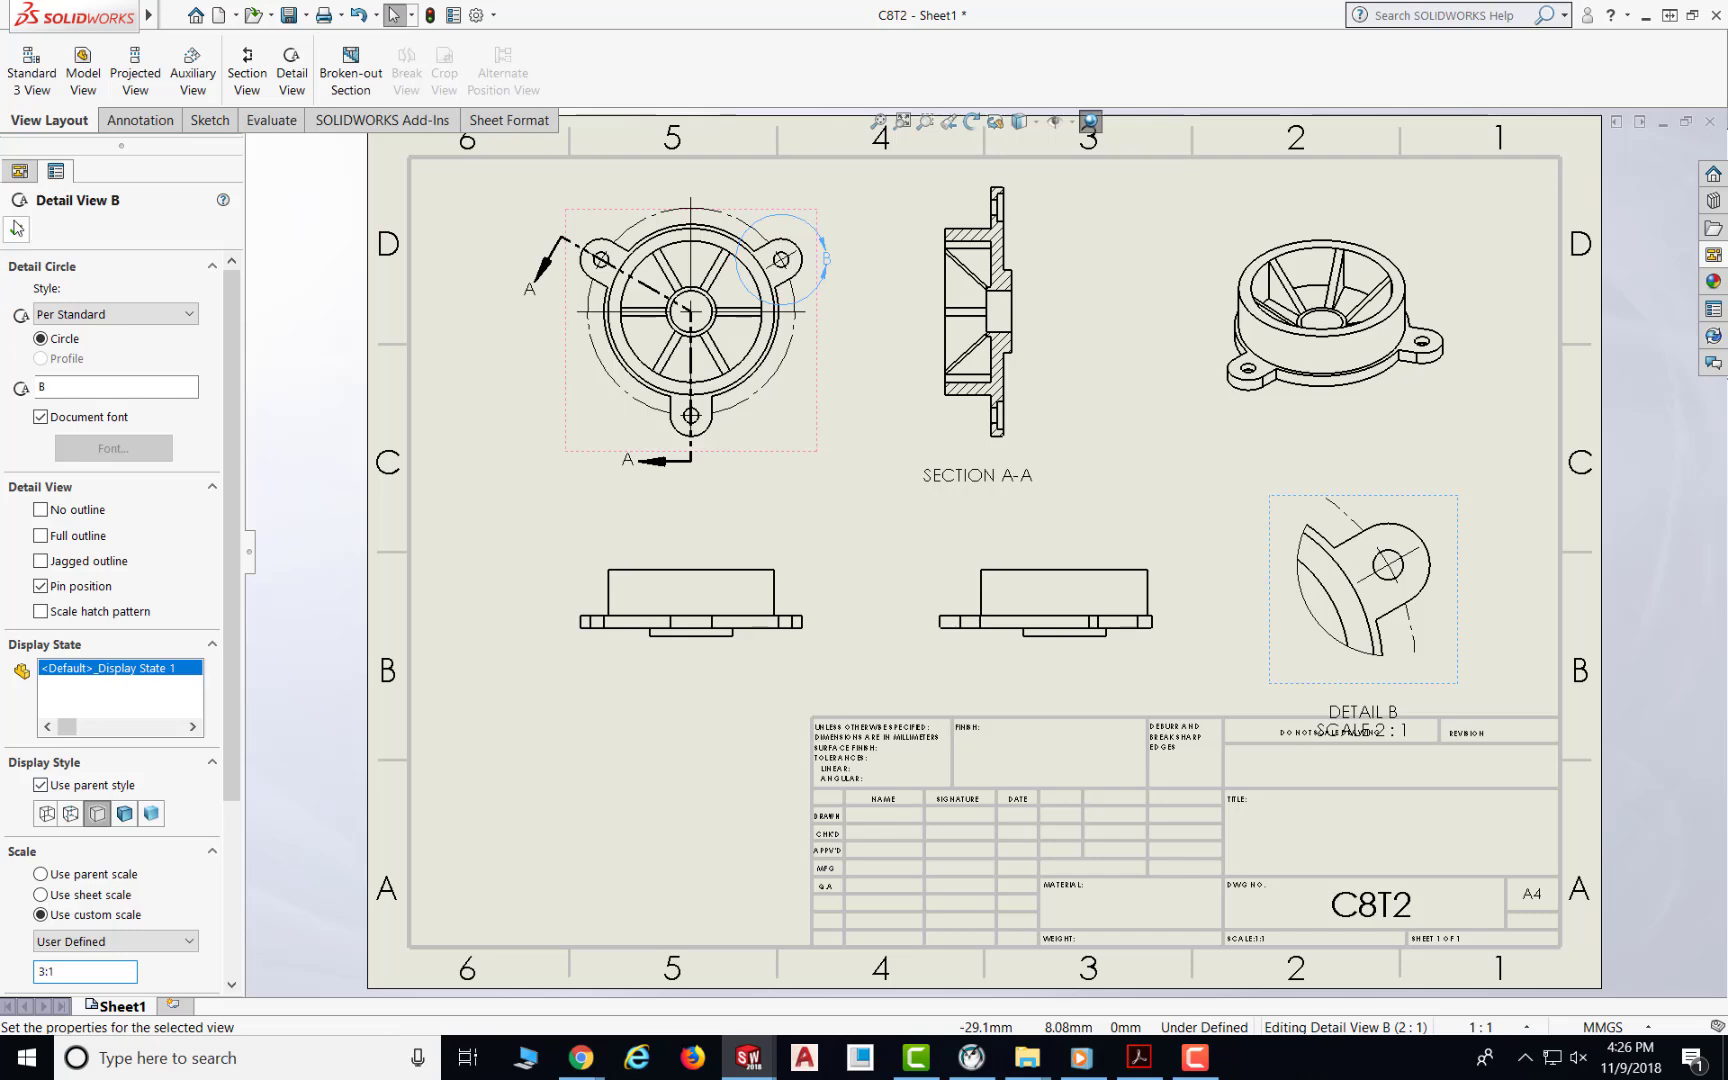
pyautogui.click(16, 232)
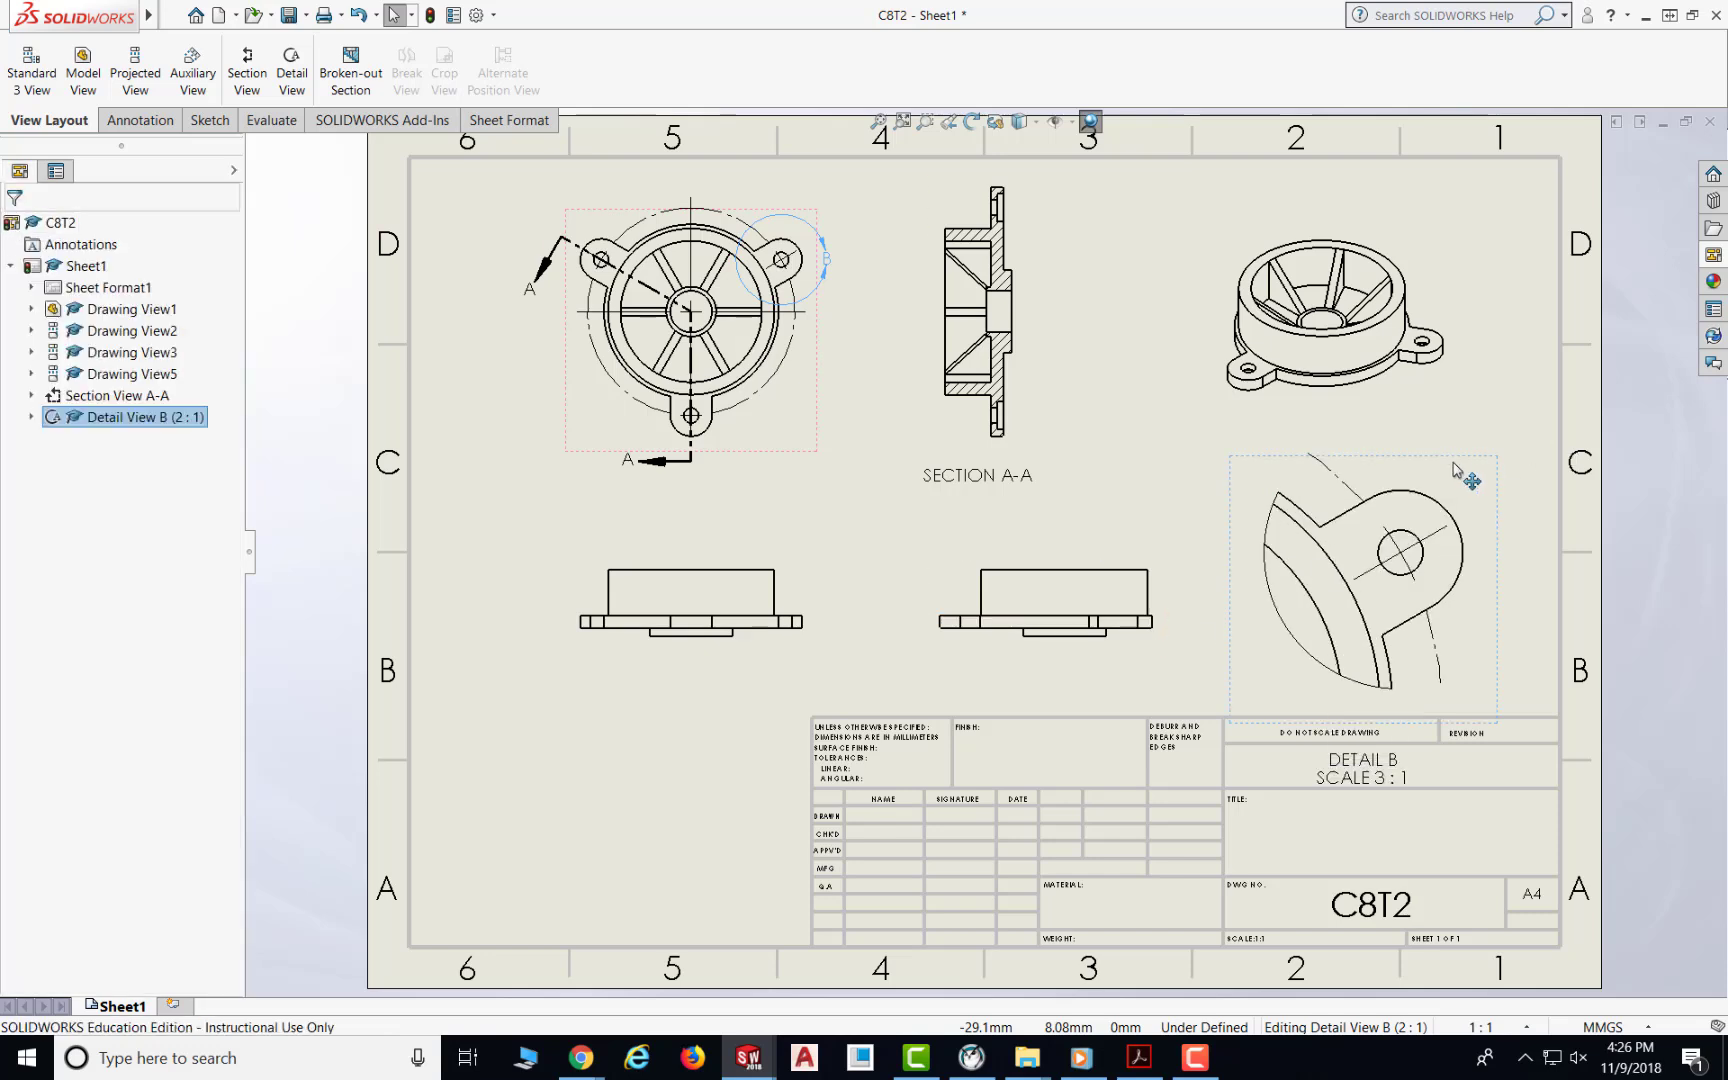
# Step: Move the isometric view up toward the sheet's top edge and shift detail view B upward beneath it
pyautogui.moveTo(1447, 456); pyautogui.dragTo(1447, 438)
pyautogui.moveTo(1362, 240); pyautogui.dragTo(1364, 175)
pyautogui.click(1398, 438)
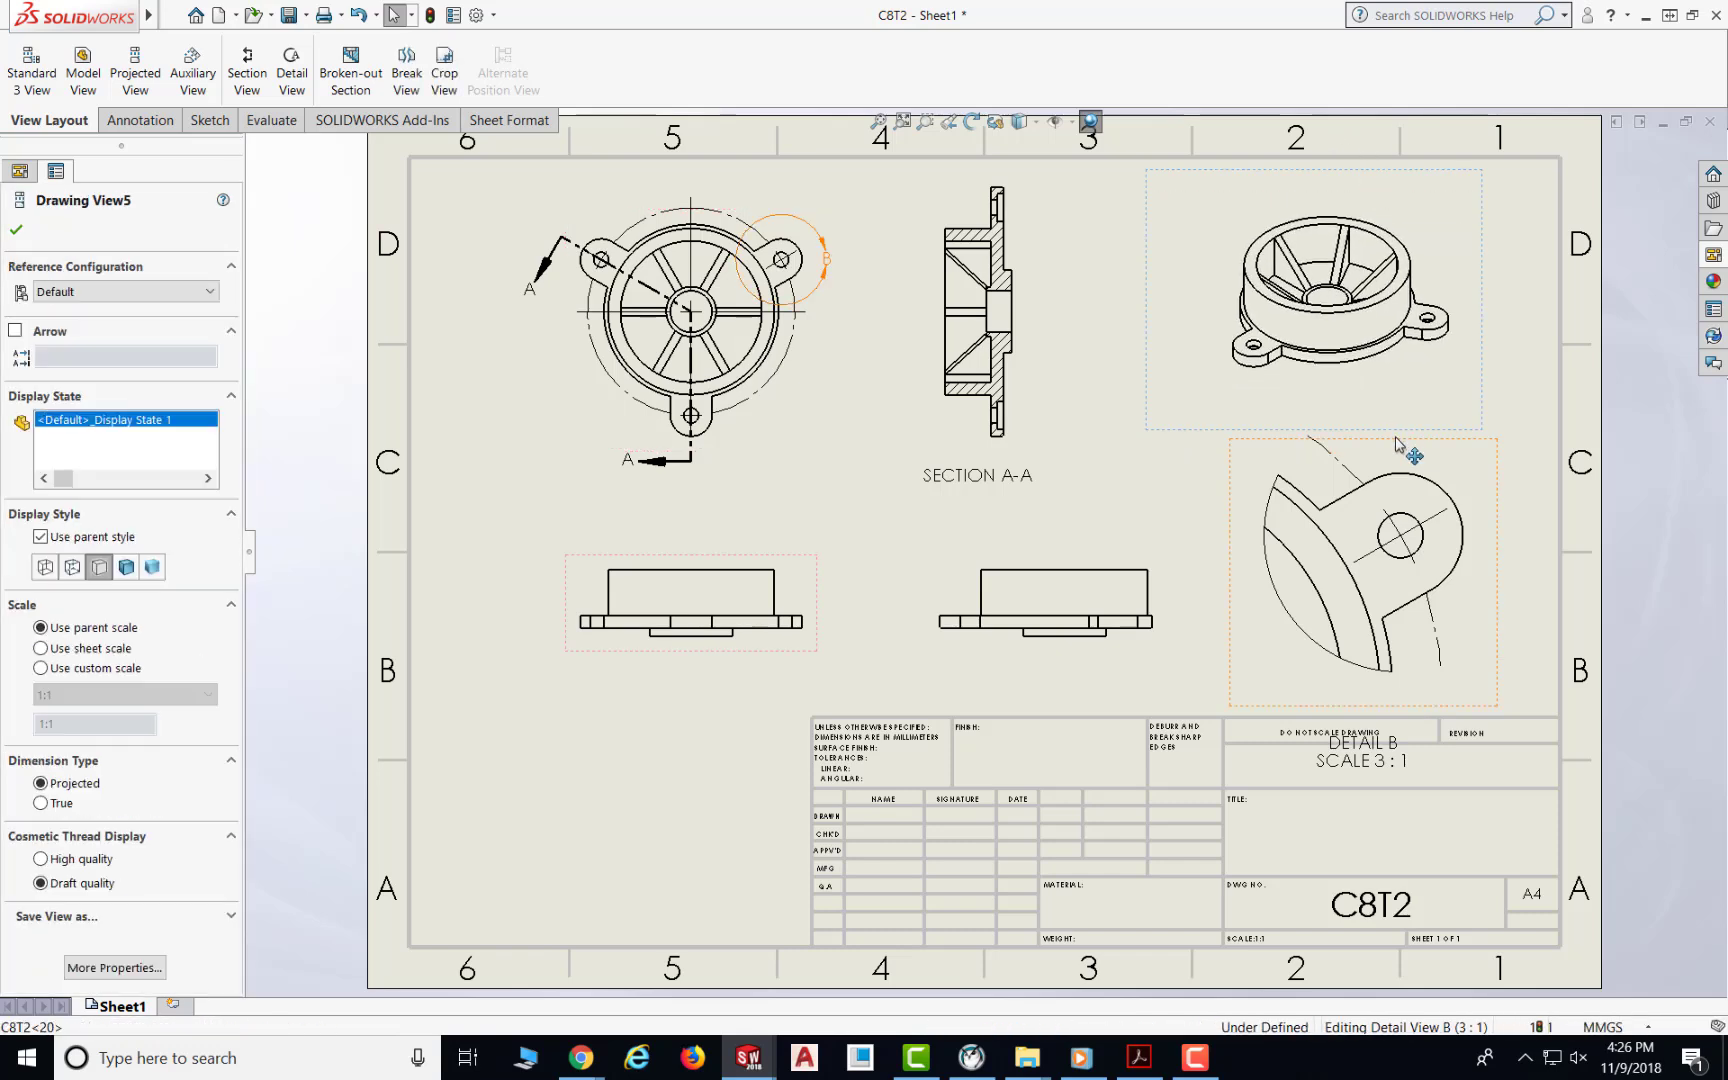
pyautogui.moveTo(1398, 438); pyautogui.dragTo(1393, 408)
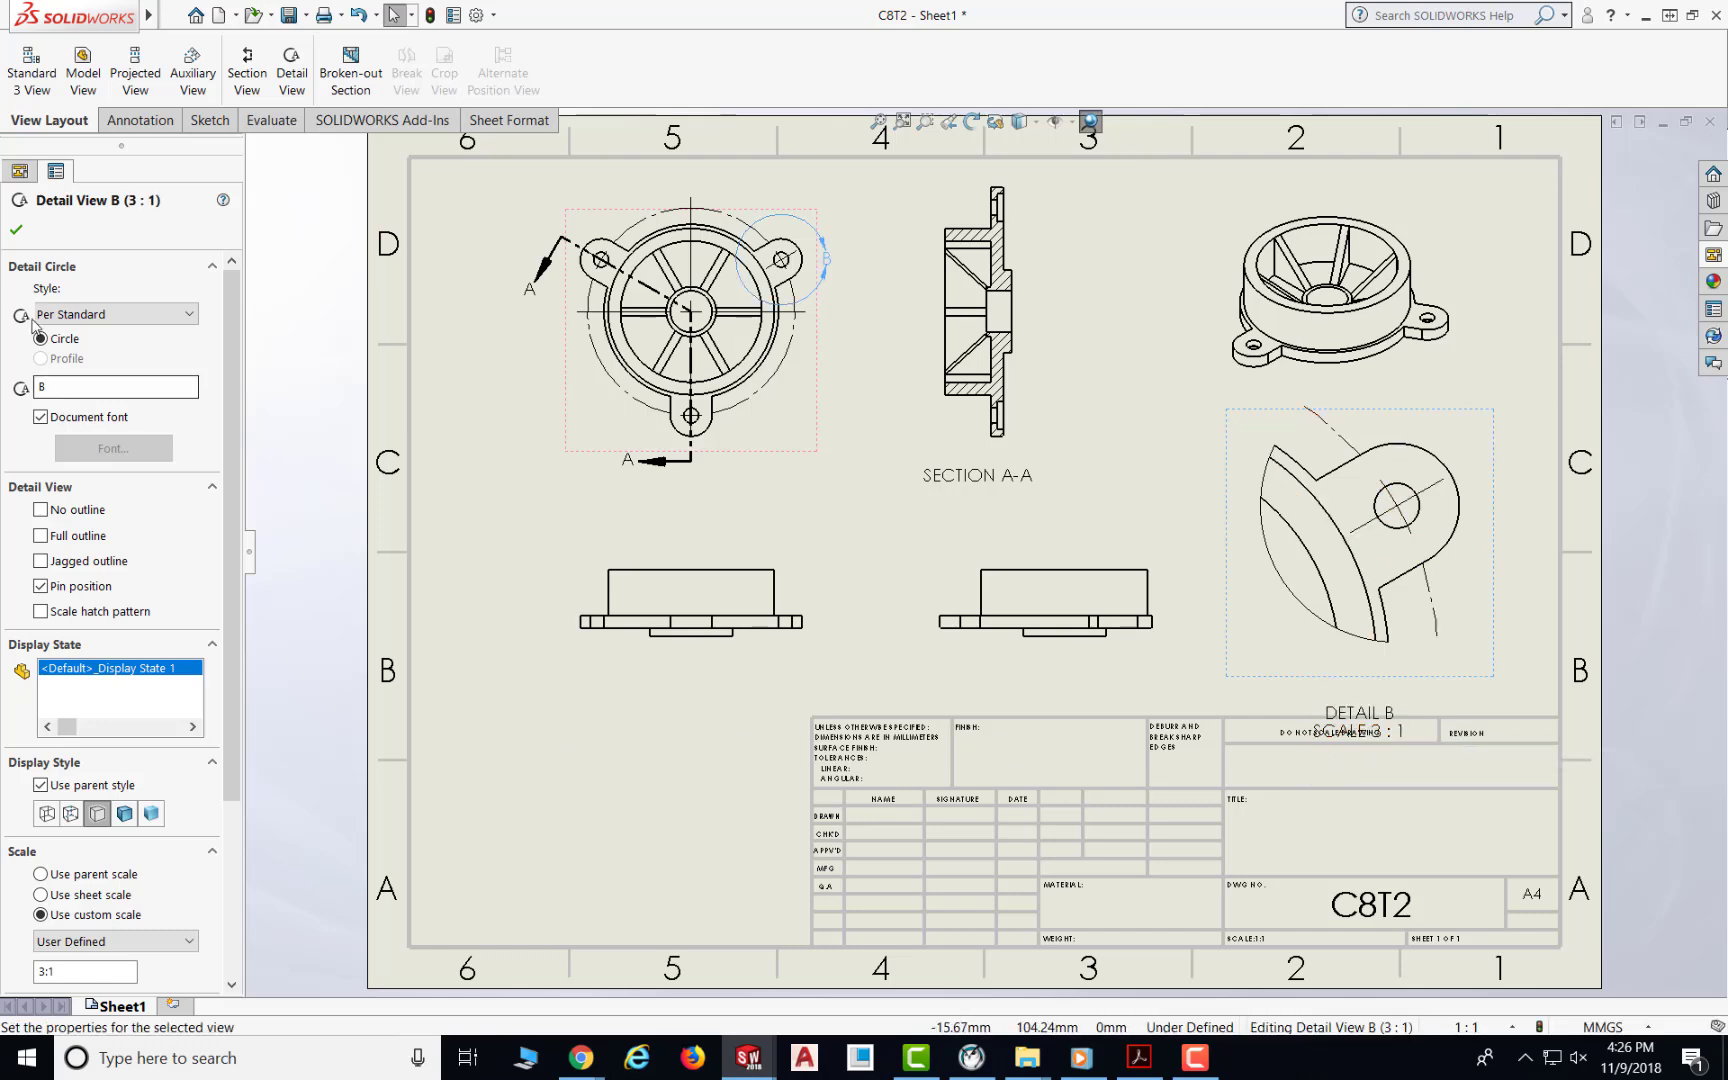
pyautogui.click(17, 230)
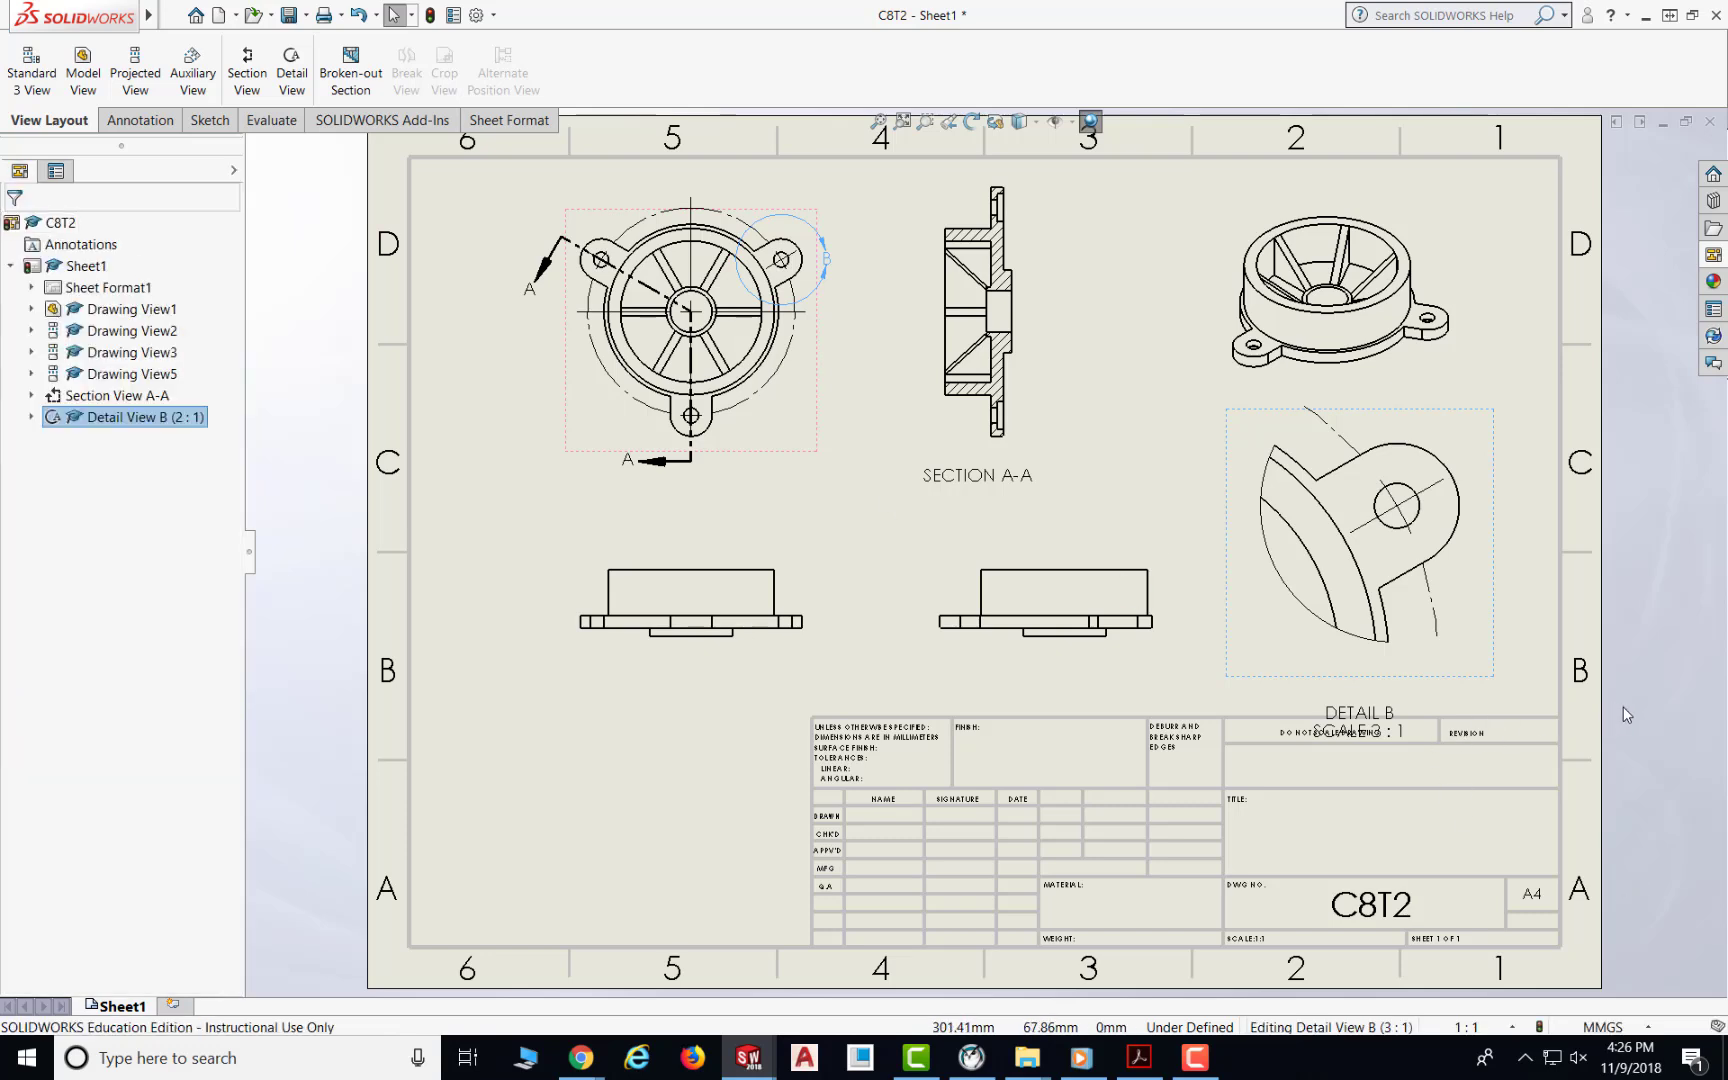
# Step: Move the Detail B label up so it sits just below the detail view, clear of the title block
pyautogui.click(1151, 647)
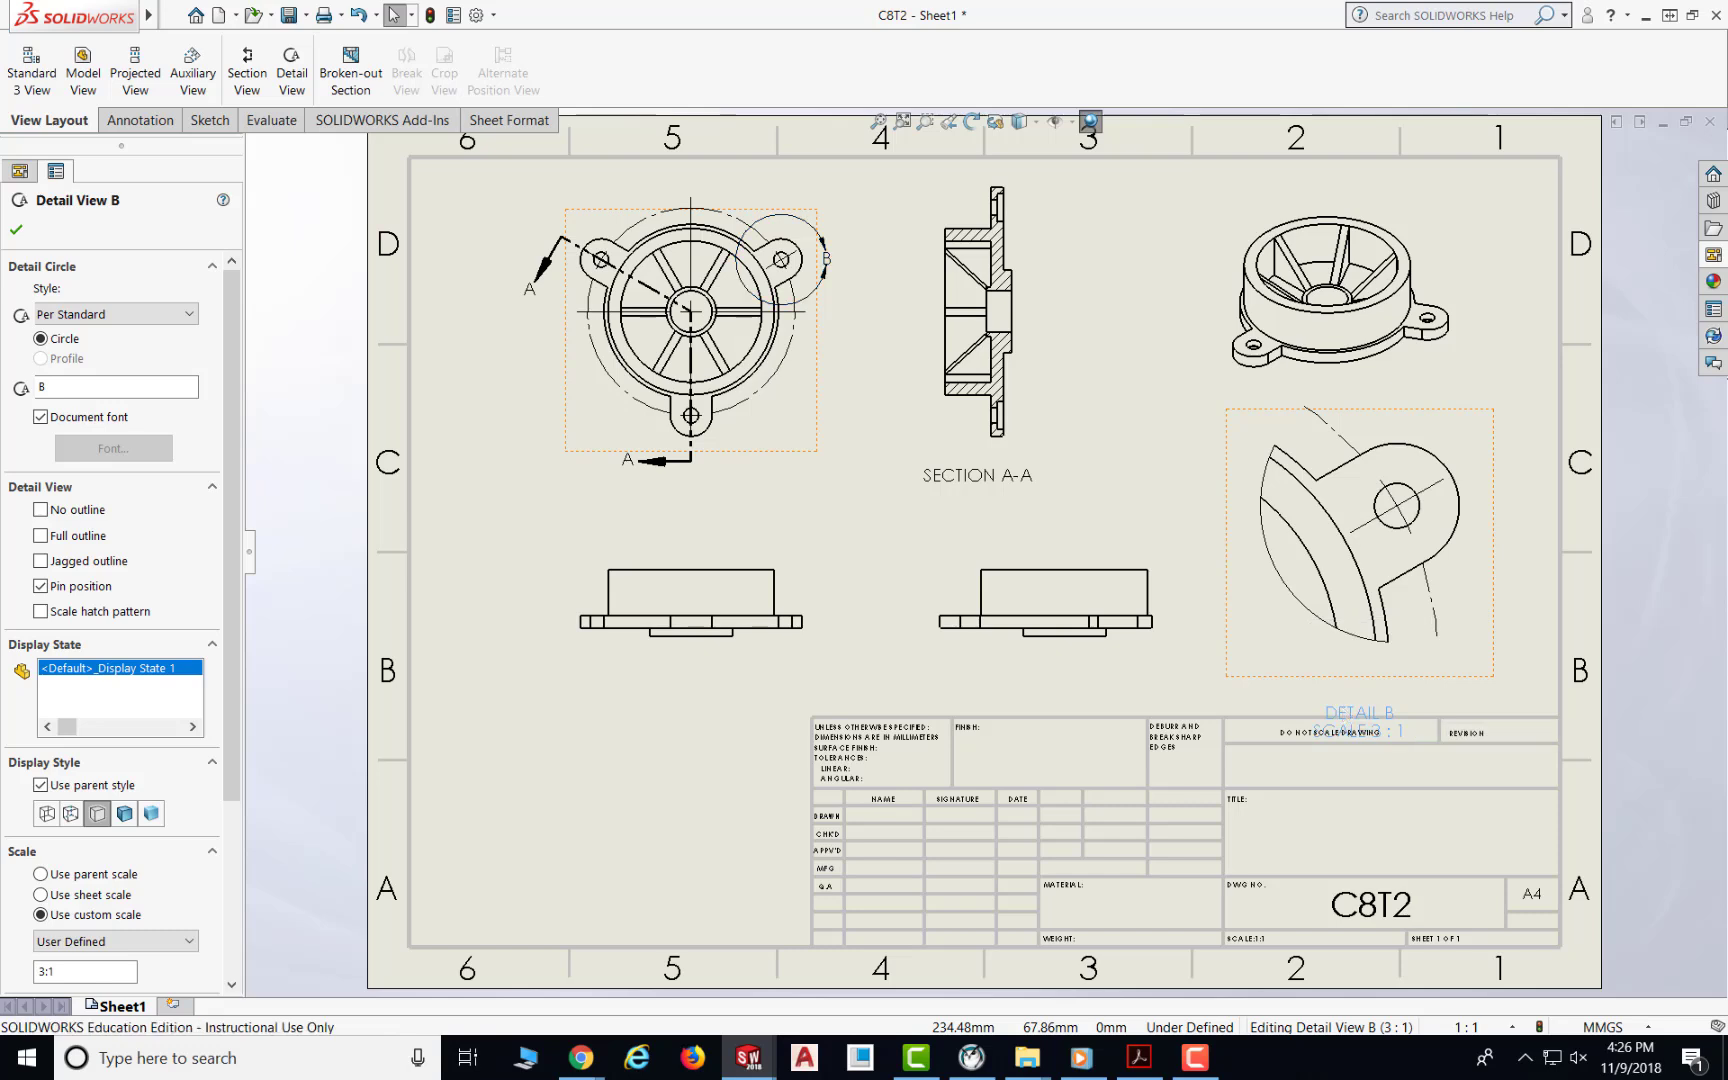
pyautogui.click(1320, 715)
pyautogui.moveTo(1359, 718); pyautogui.dragTo(1370, 687)
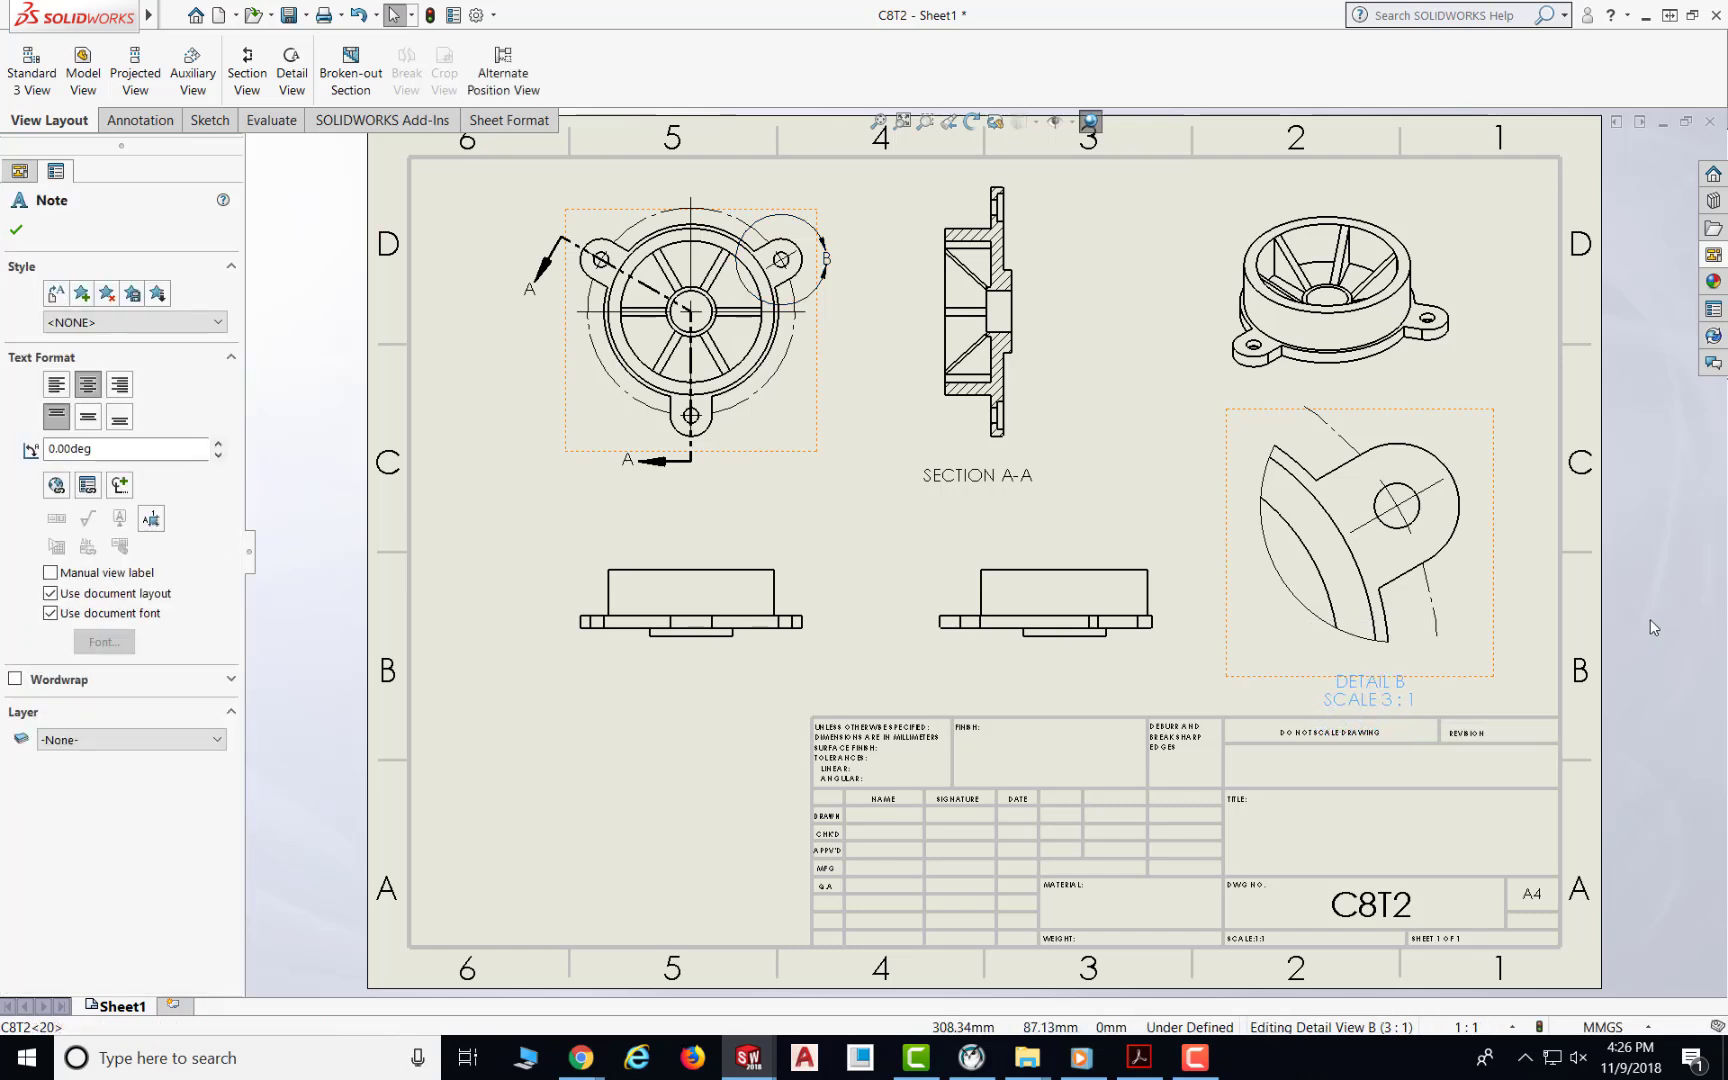
# Step: Set detail view B's display style to Hidden Lines Visible
pyautogui.click(1650, 618)
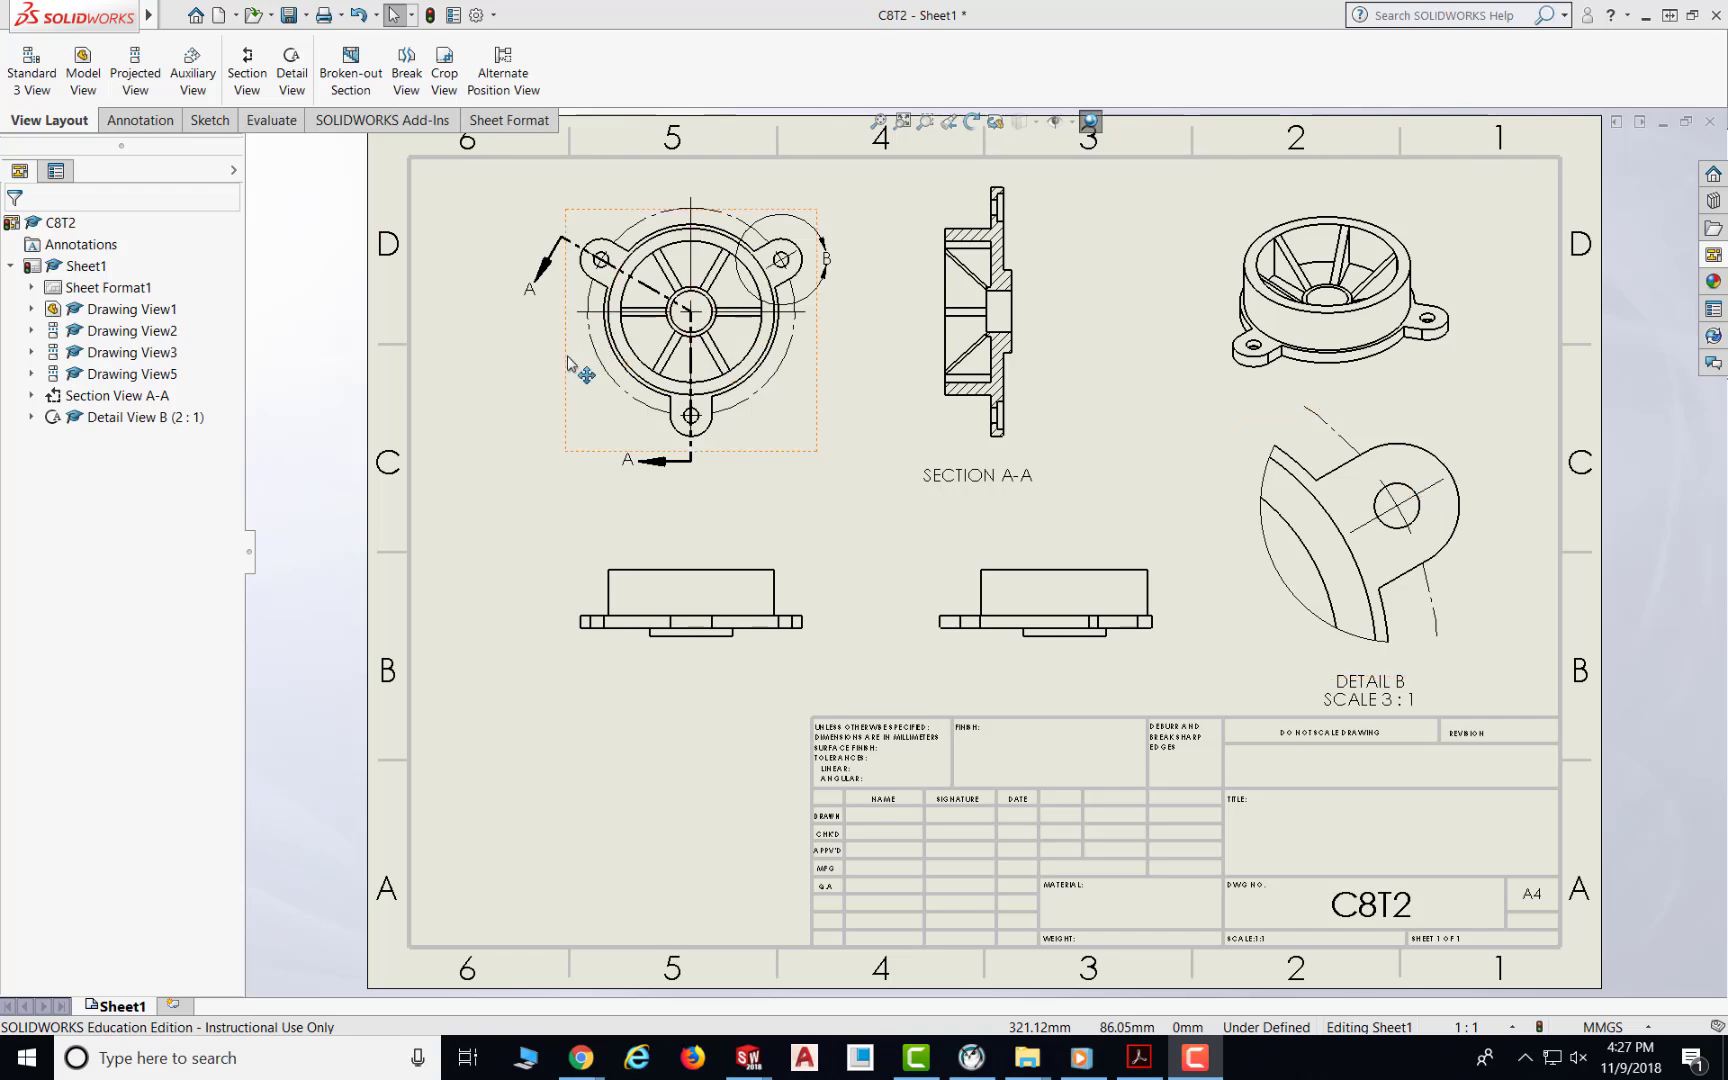
pyautogui.click(1497, 450)
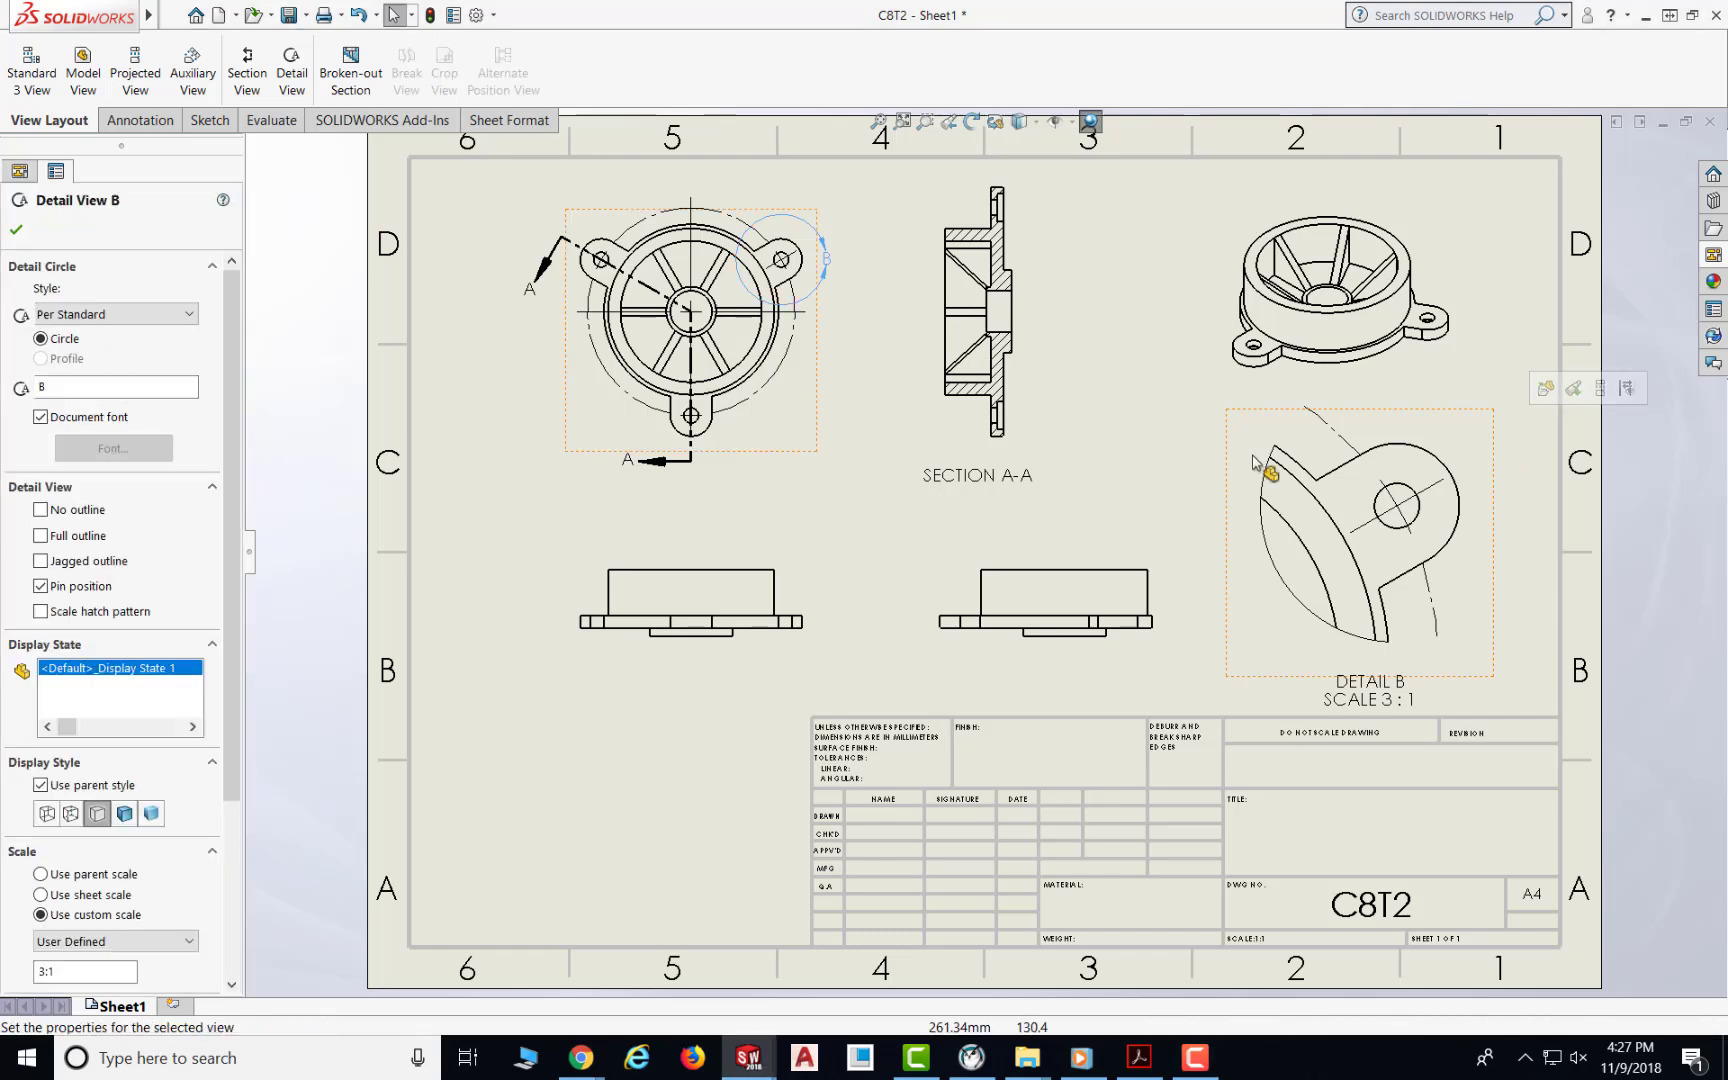
pyautogui.click(71, 814)
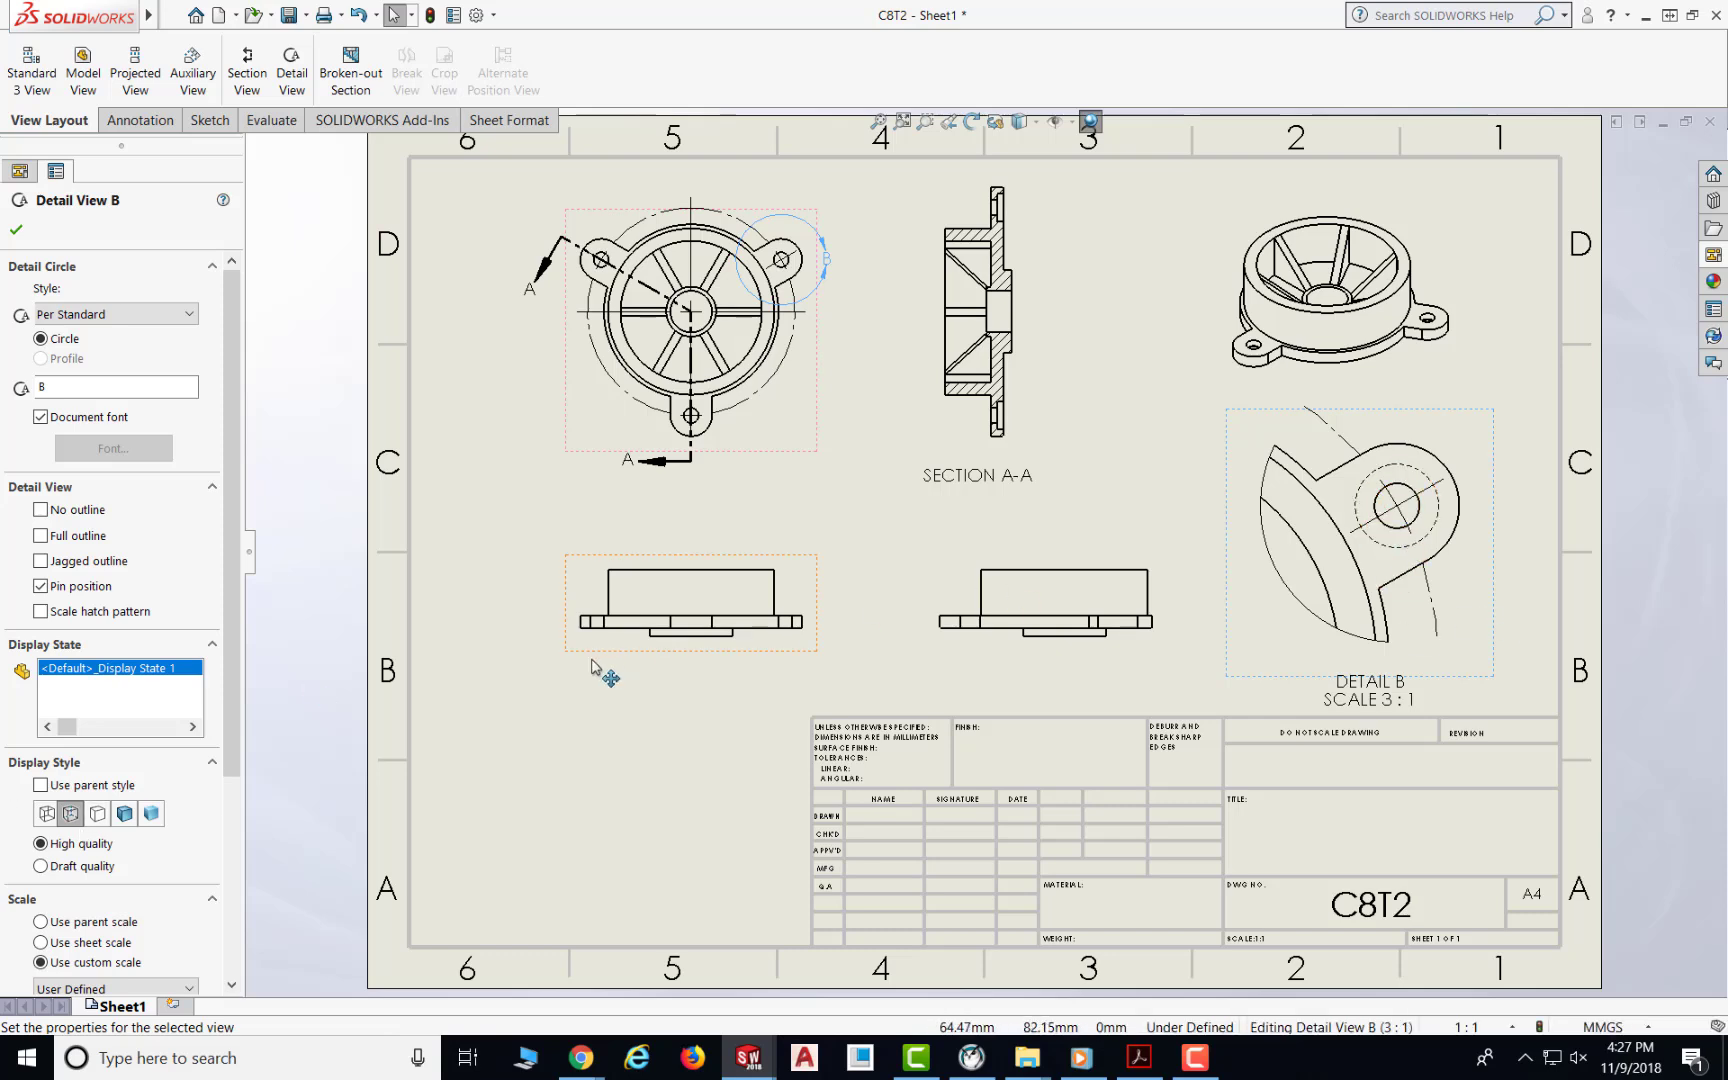
pyautogui.click(314, 631)
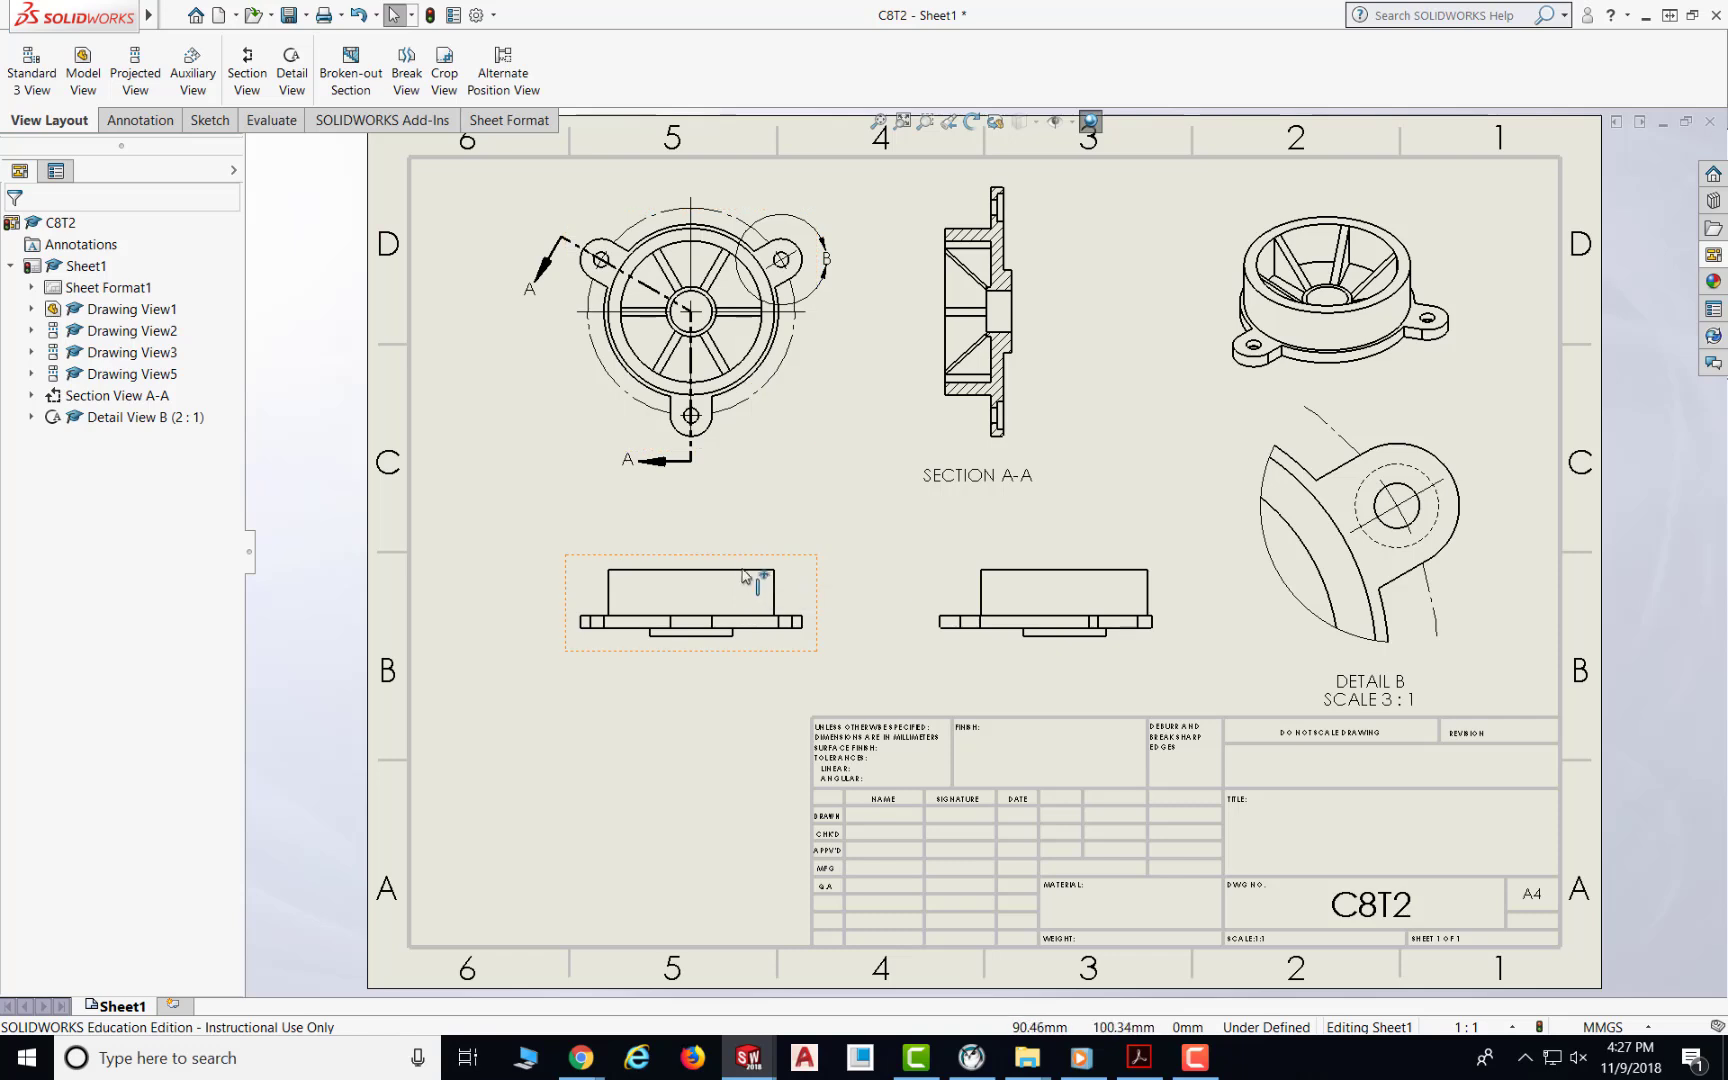
# Step: Set Drawing View1's display style to Hidden Lines Visible so its projected views show hidden edges
pyautogui.click(742, 565)
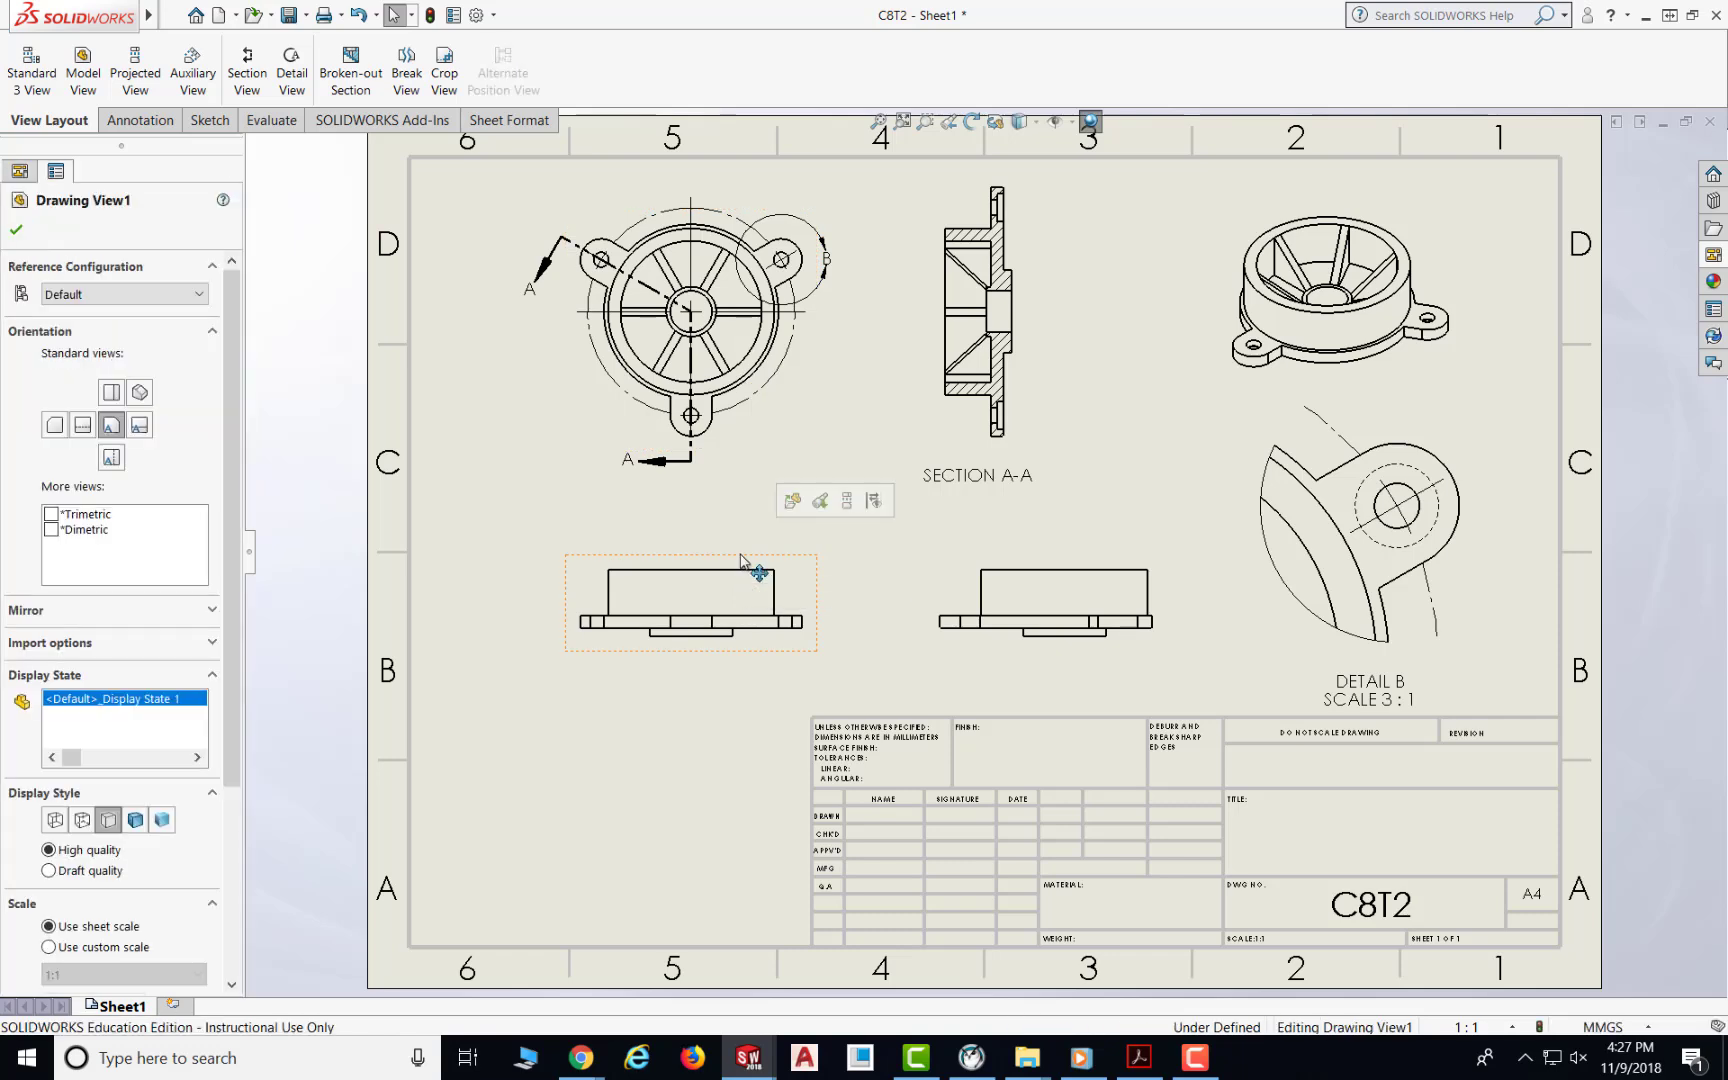
pyautogui.click(83, 821)
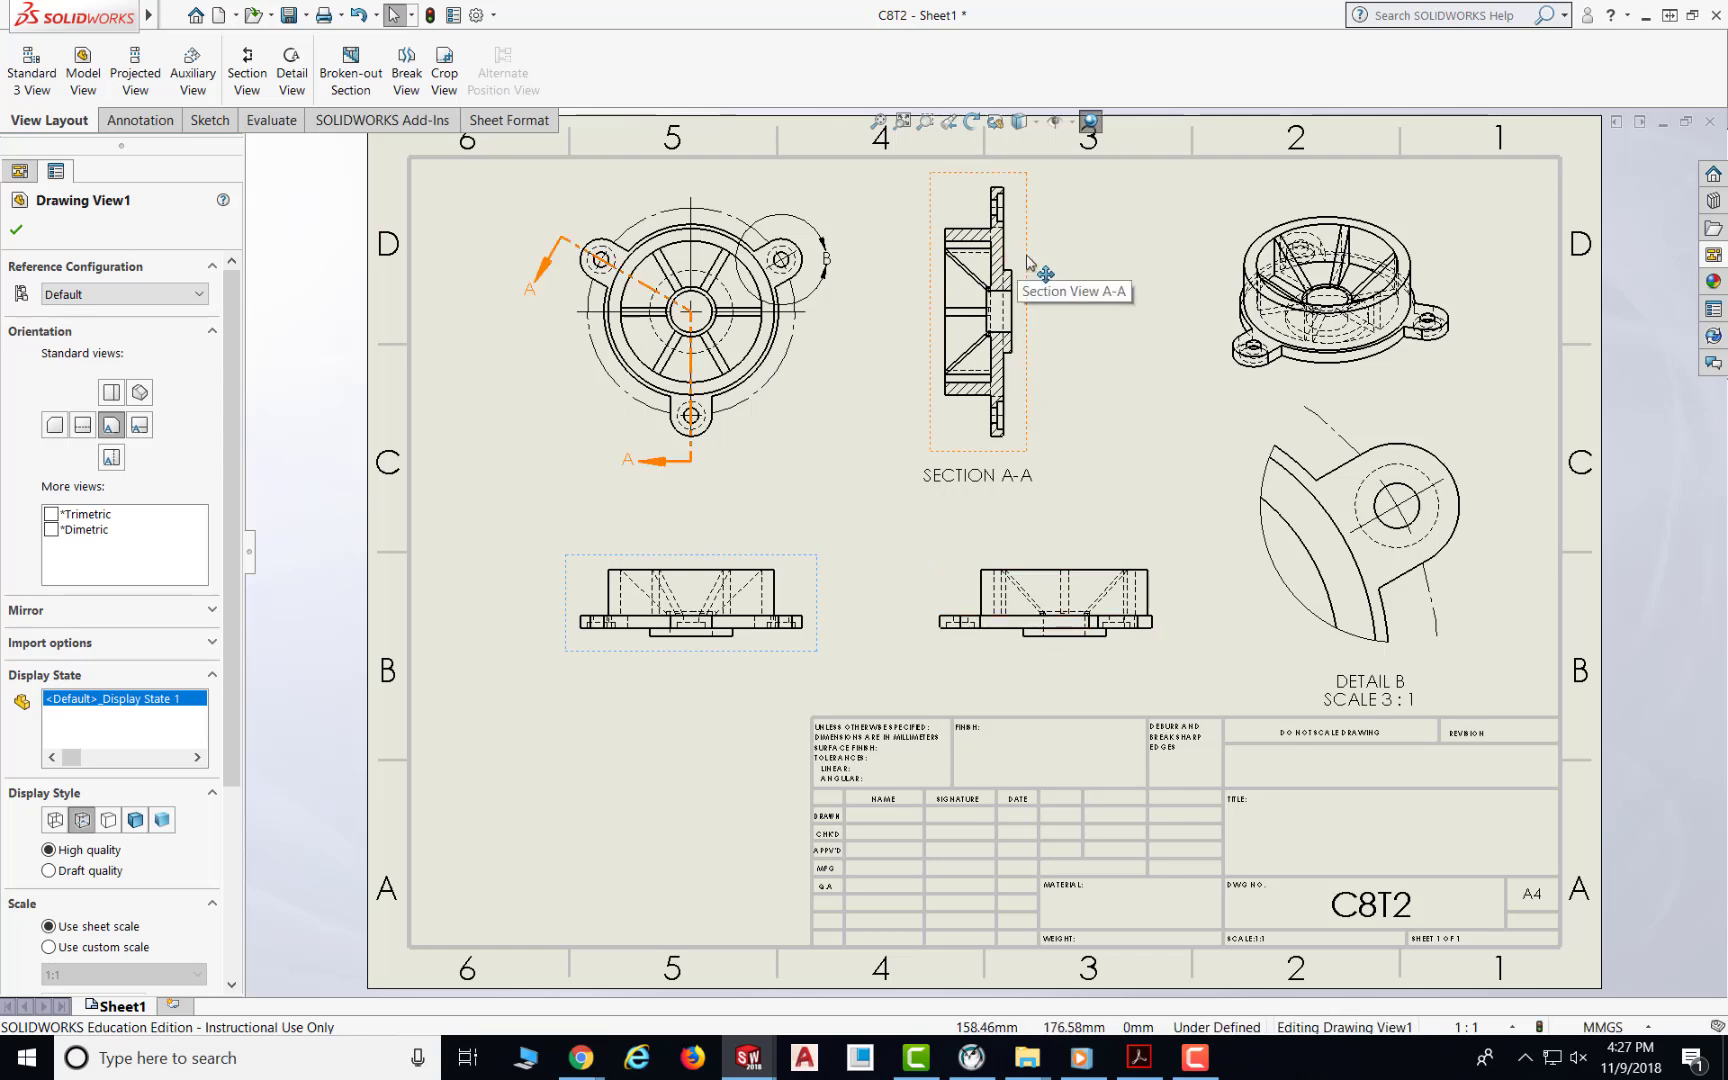
pyautogui.click(20, 229)
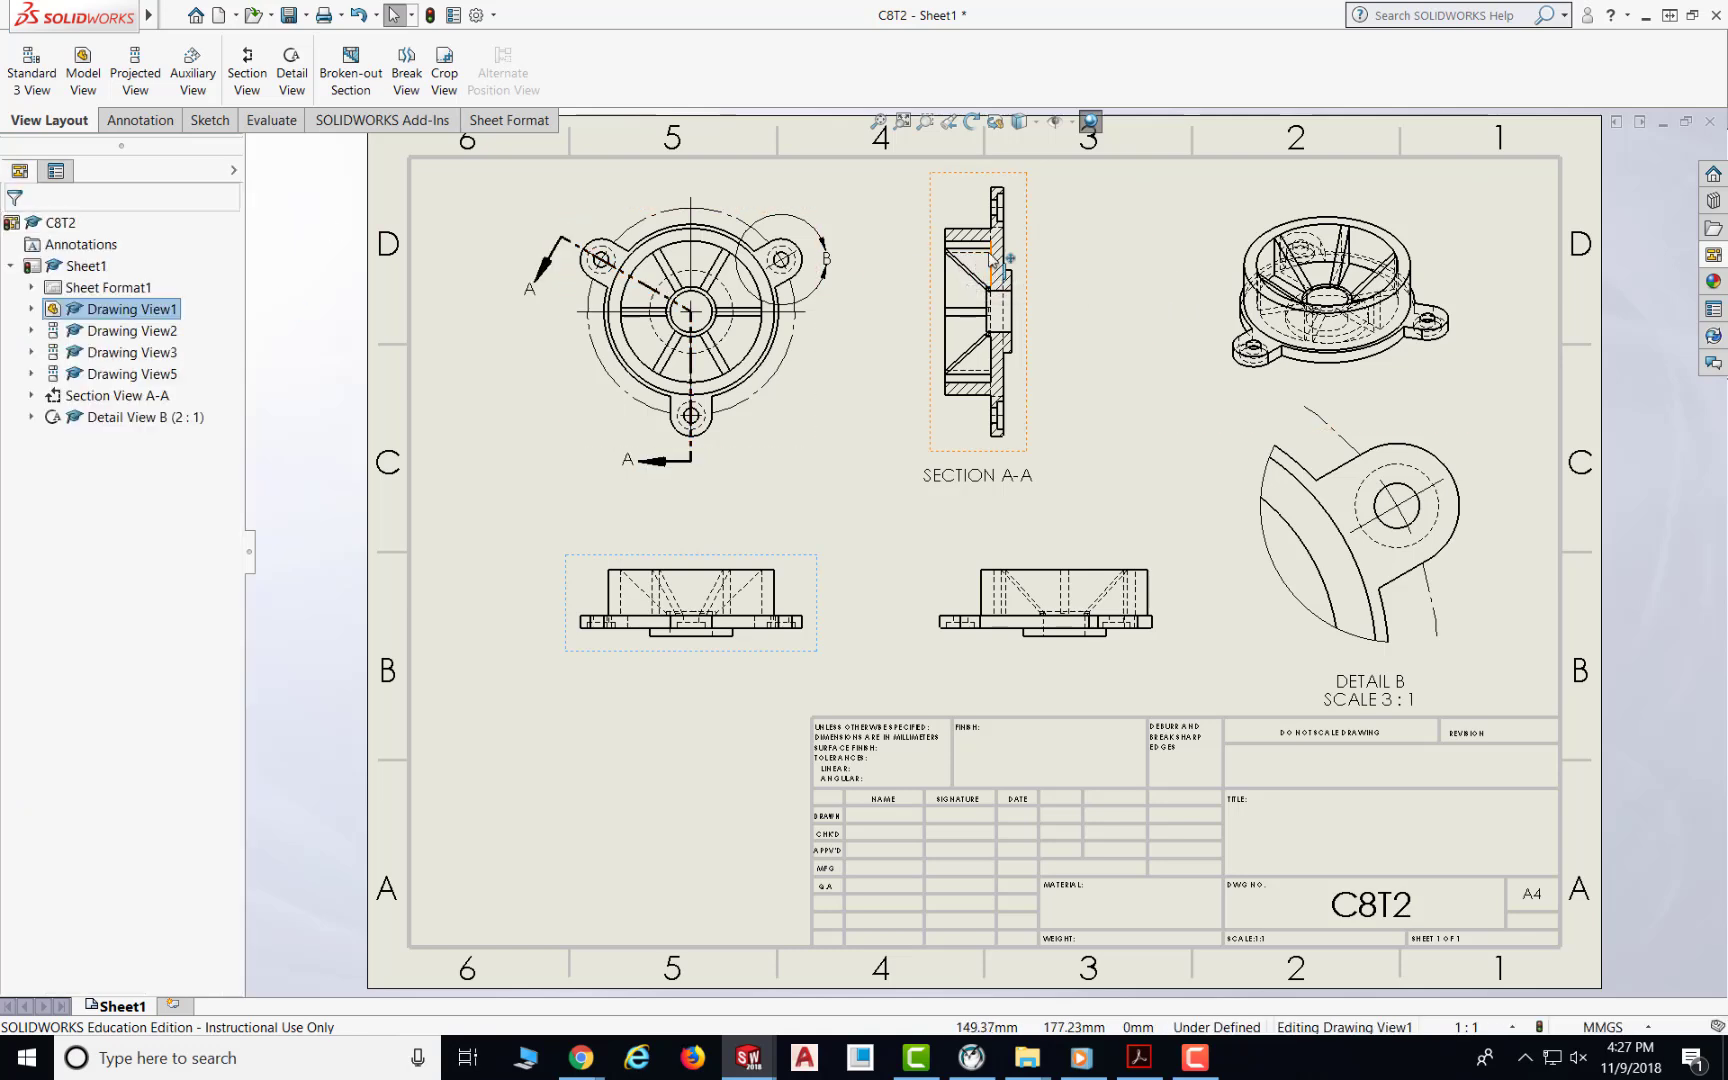
# Step: Set section view A-A's display style to Hidden Lines Removed
pyautogui.click(1030, 222)
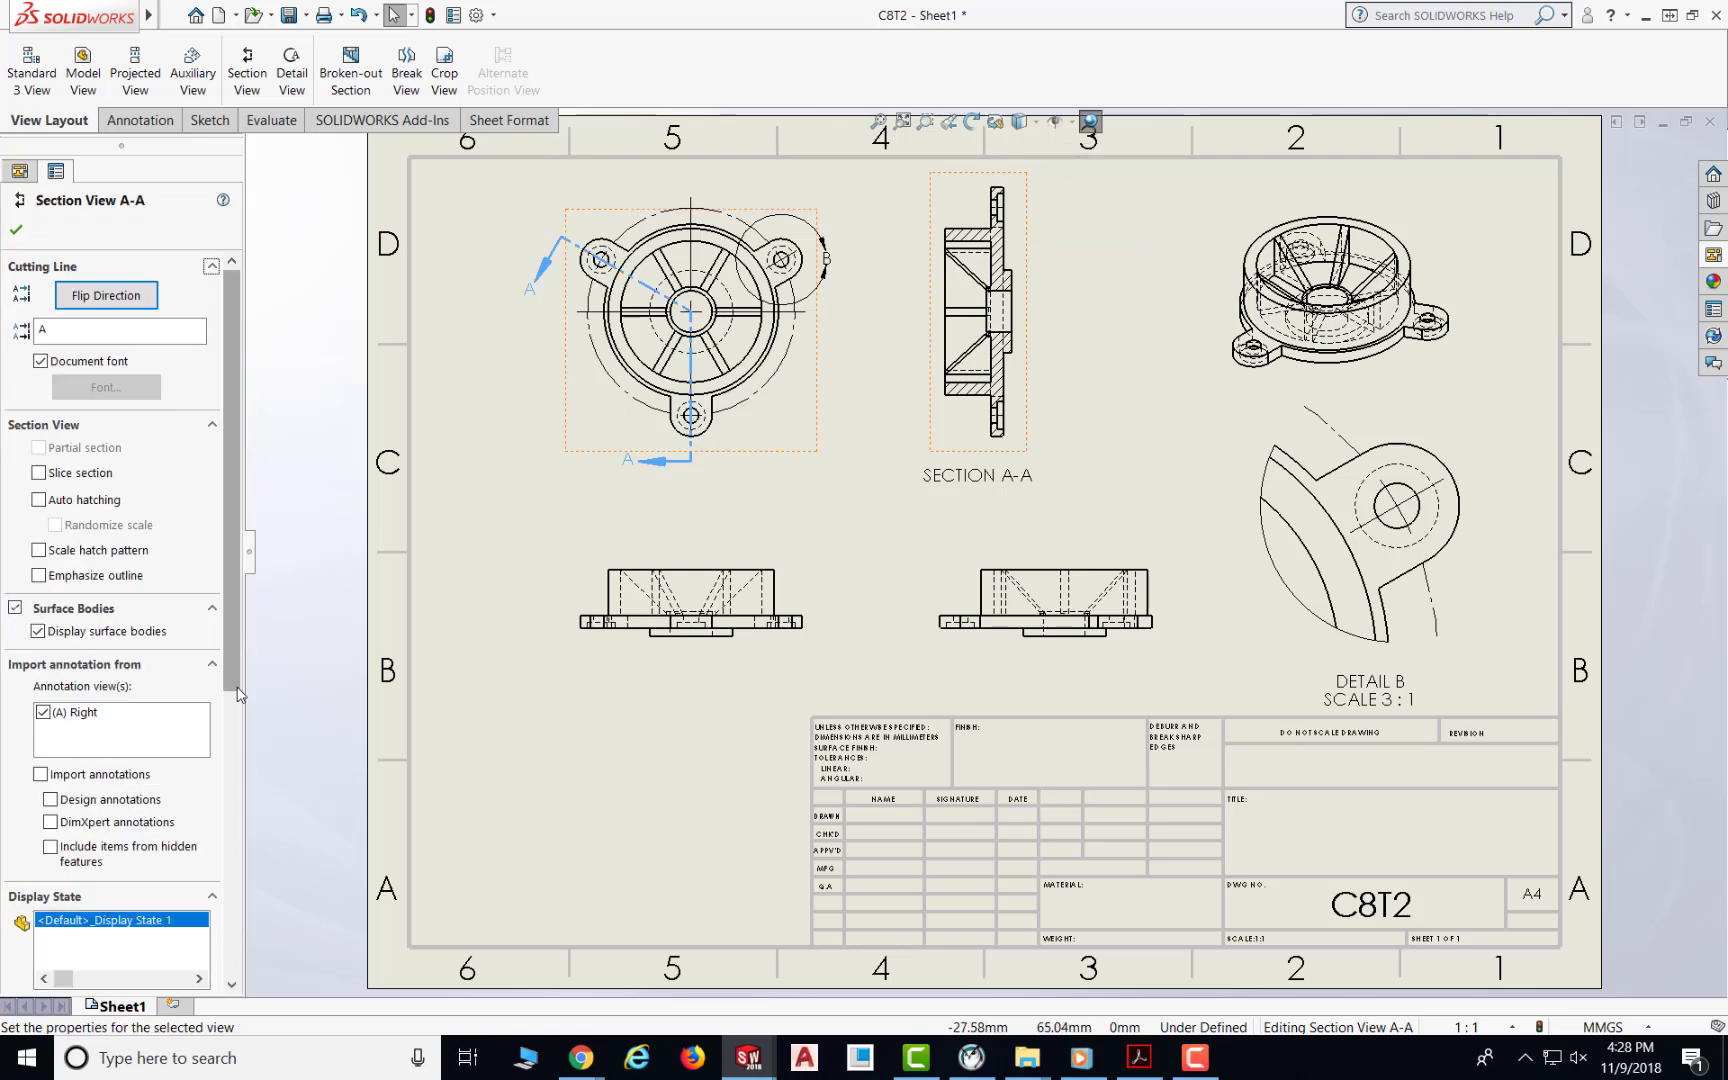
pyautogui.scroll(-5, 234, 688)
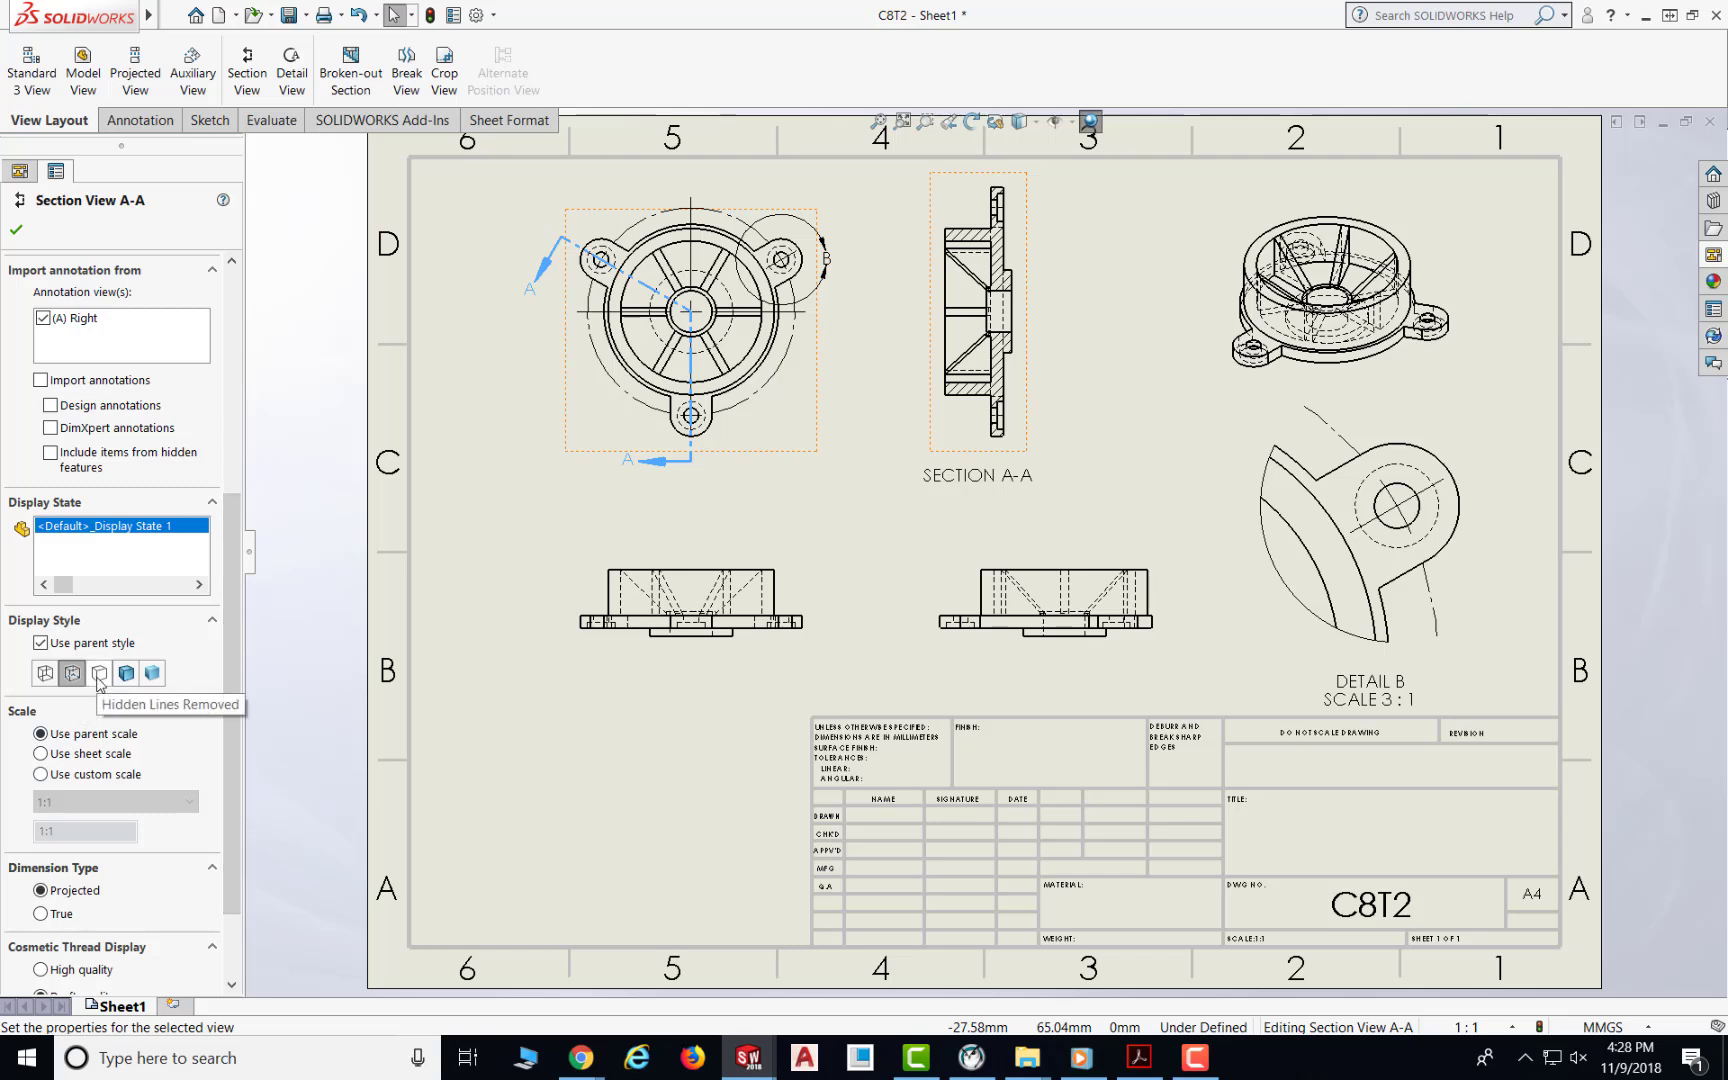
pyautogui.click(99, 673)
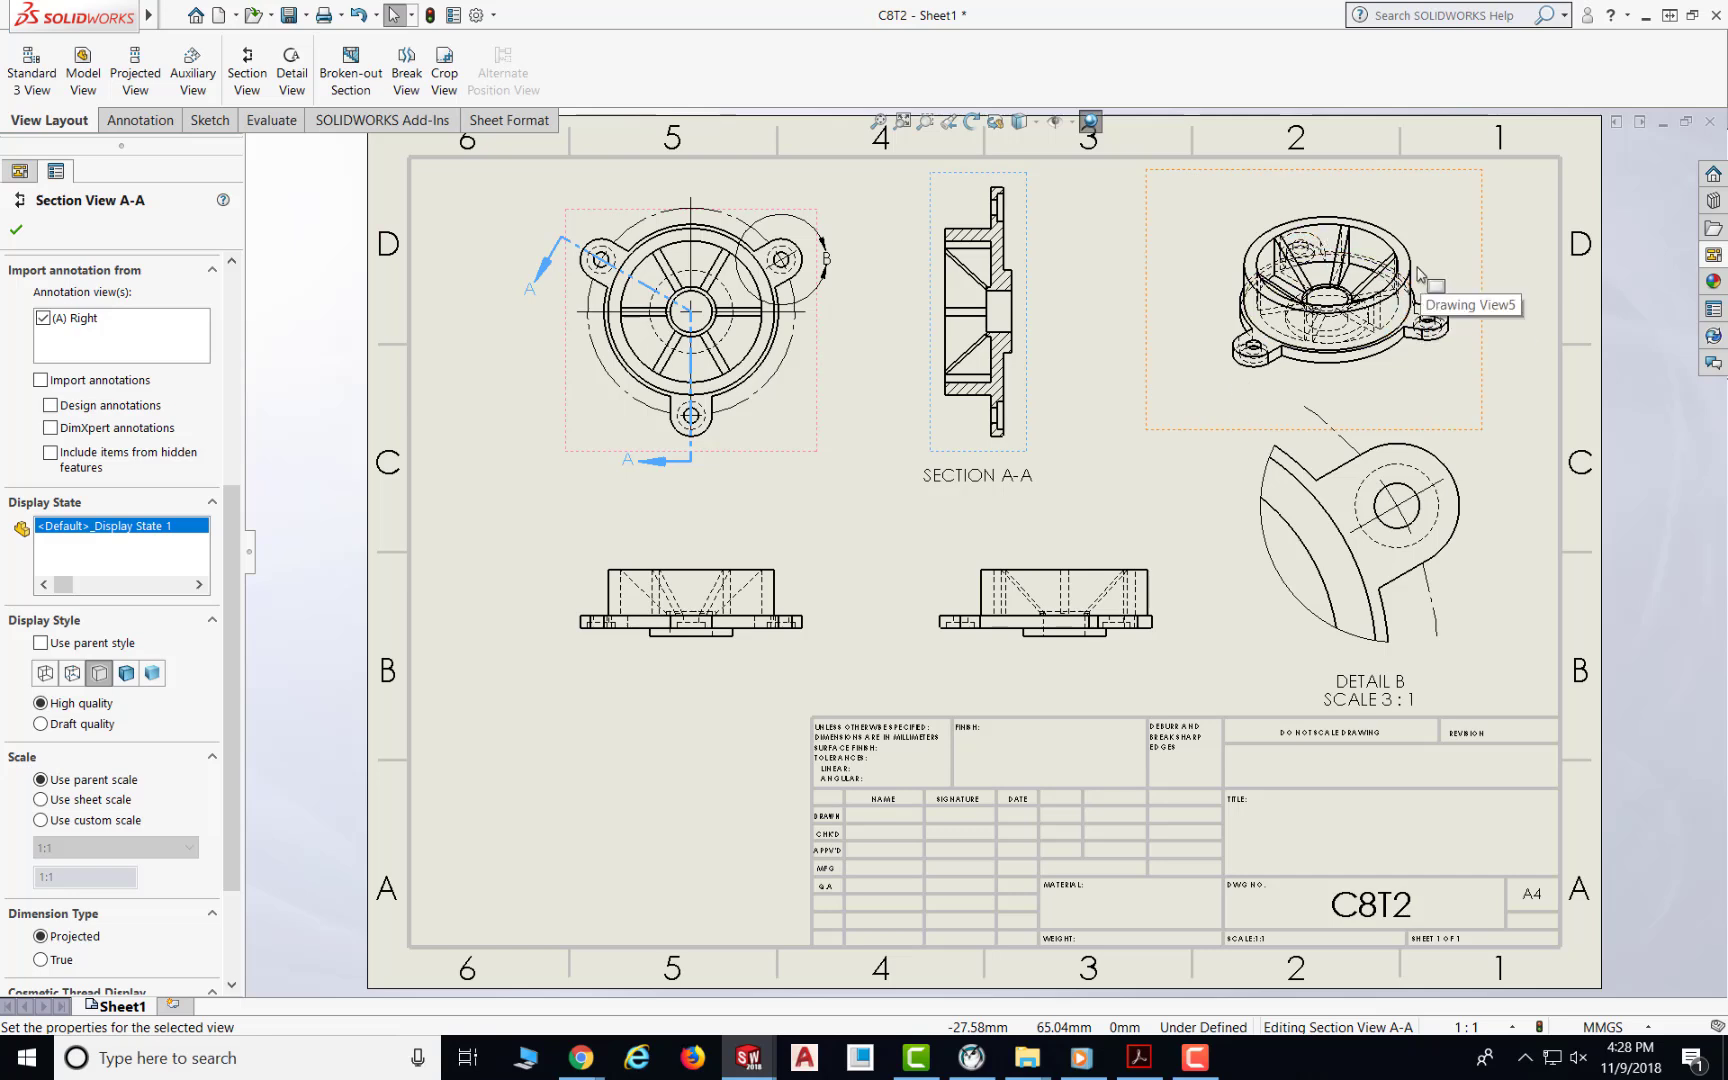
# Step: Set the isometric view's display style to Shaded With Edges
pyautogui.click(1484, 255)
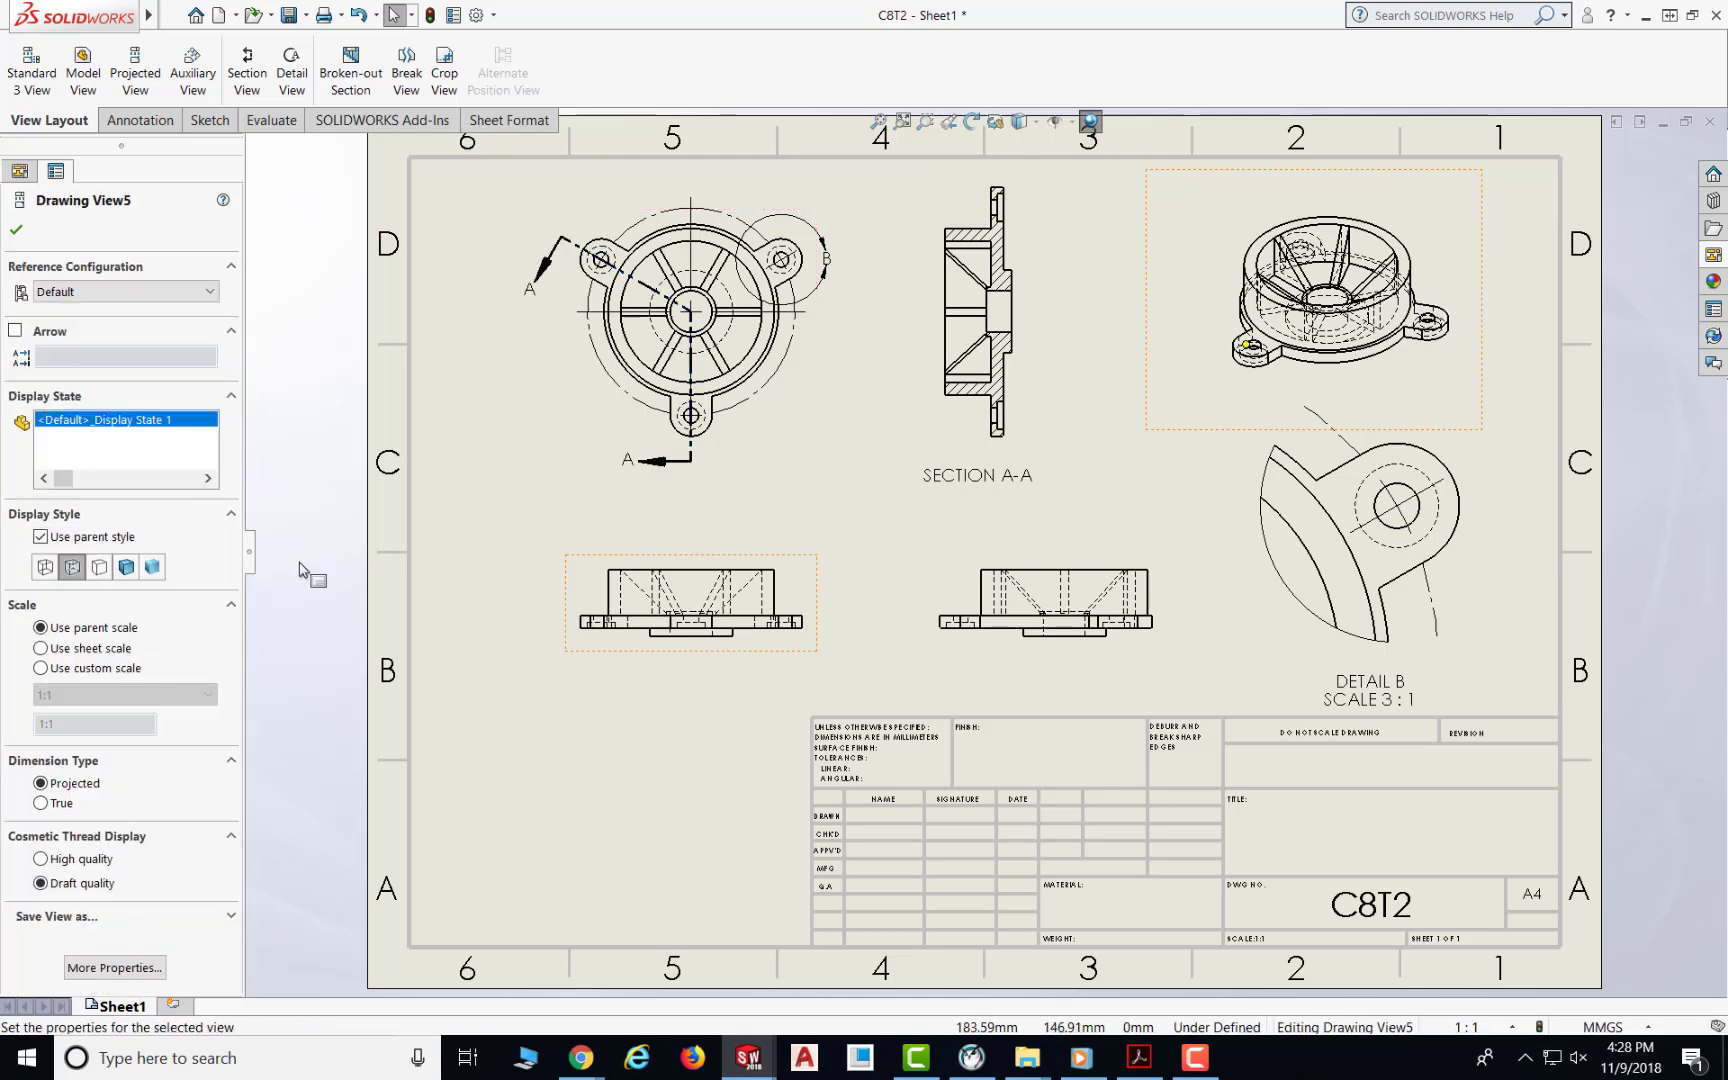
pyautogui.click(127, 567)
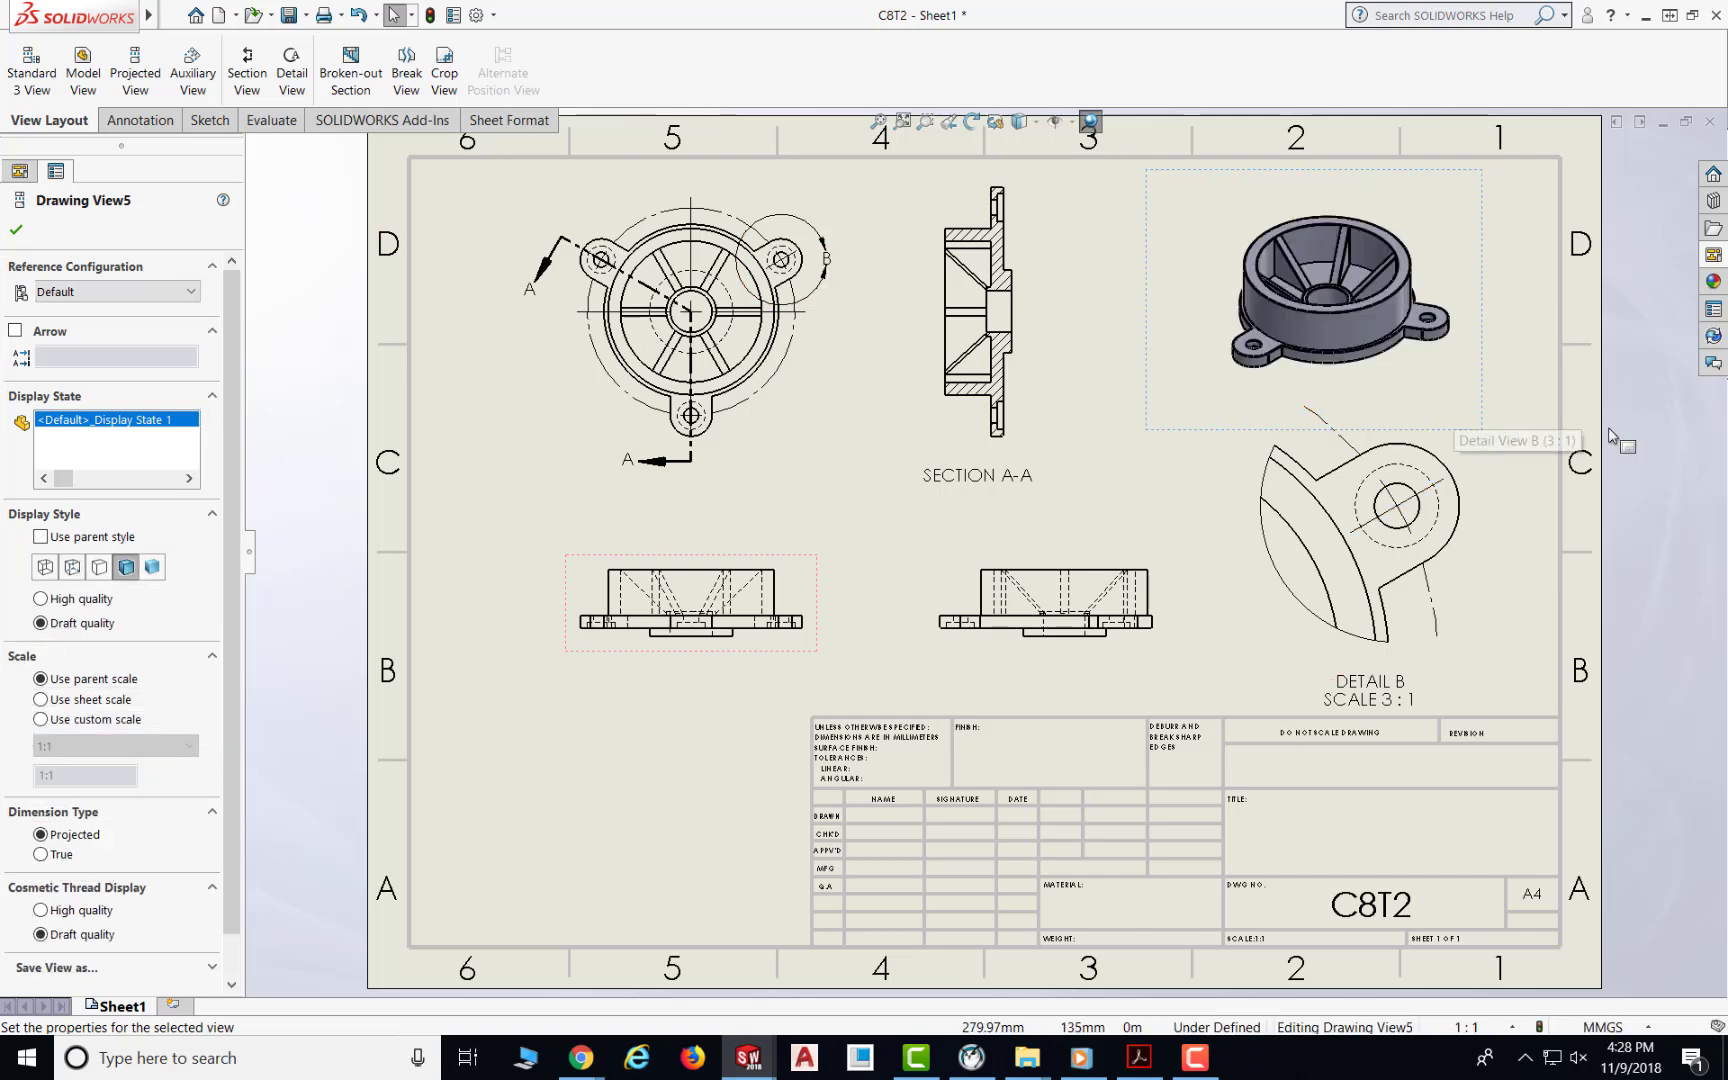
pyautogui.click(1639, 430)
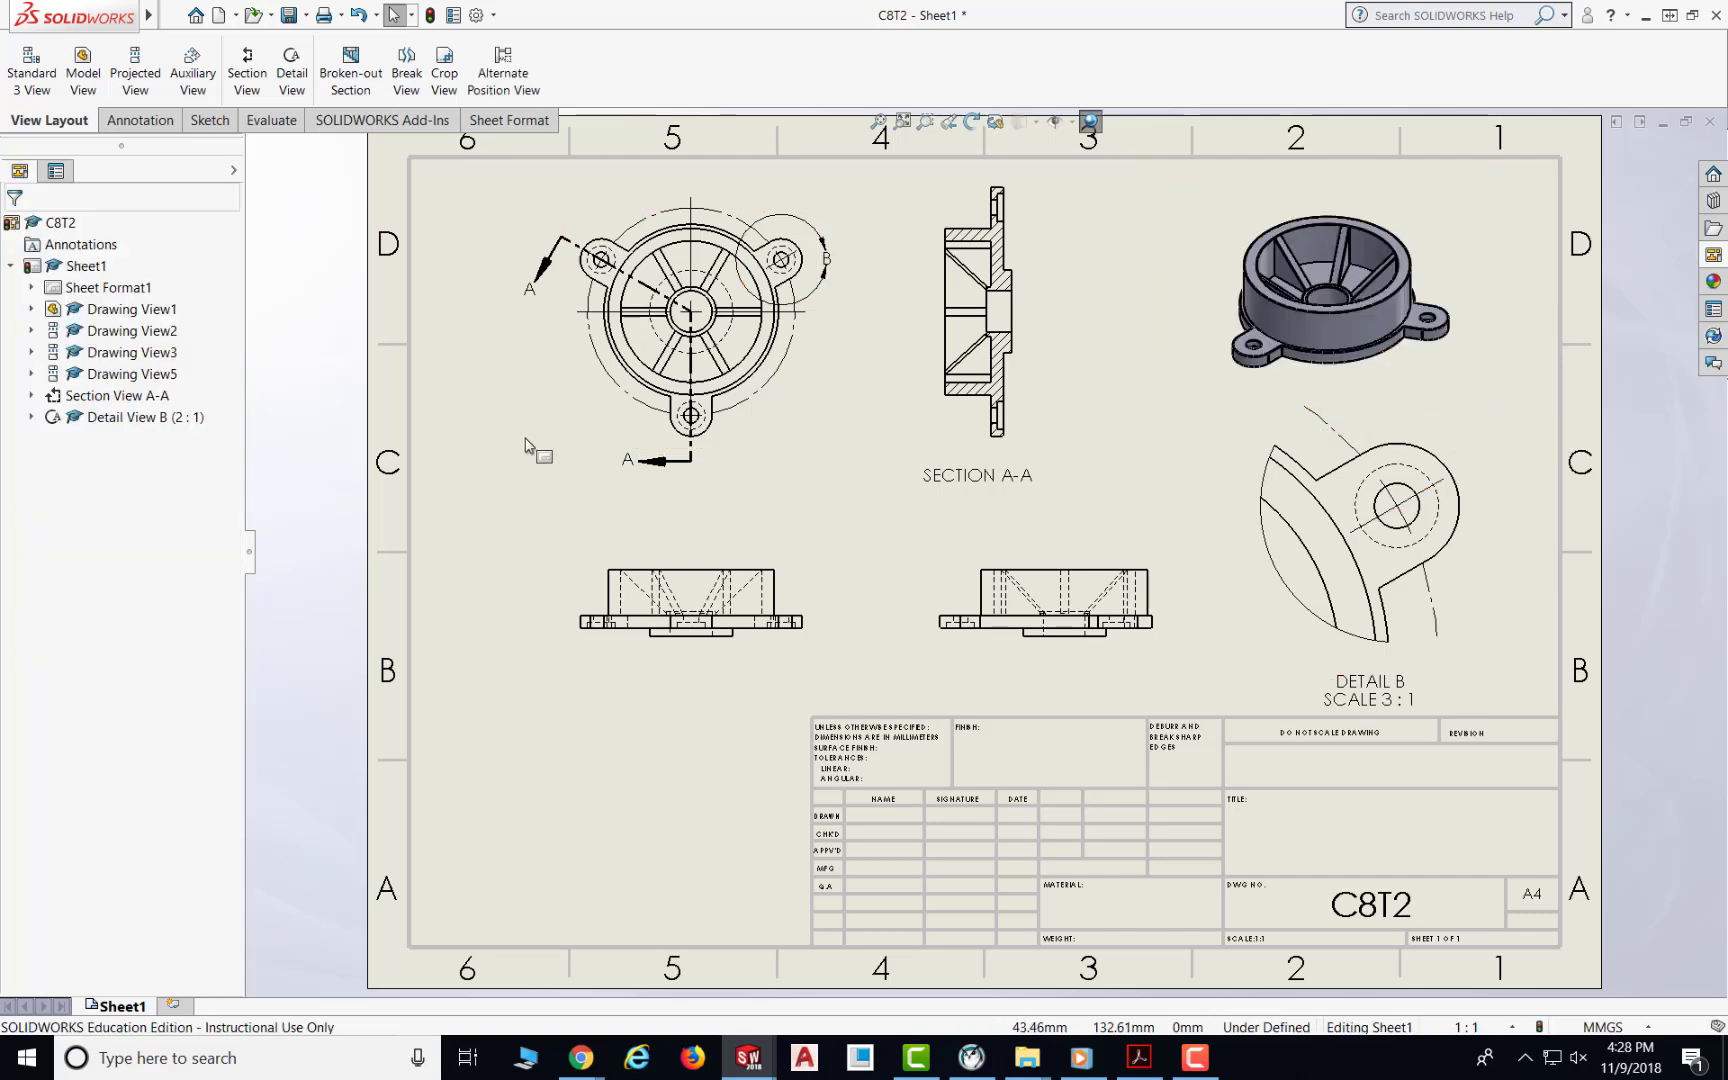
# Step: Save the drawing under the file name C14T1 as a SolidWorks drawing
pyautogui.click(289, 15)
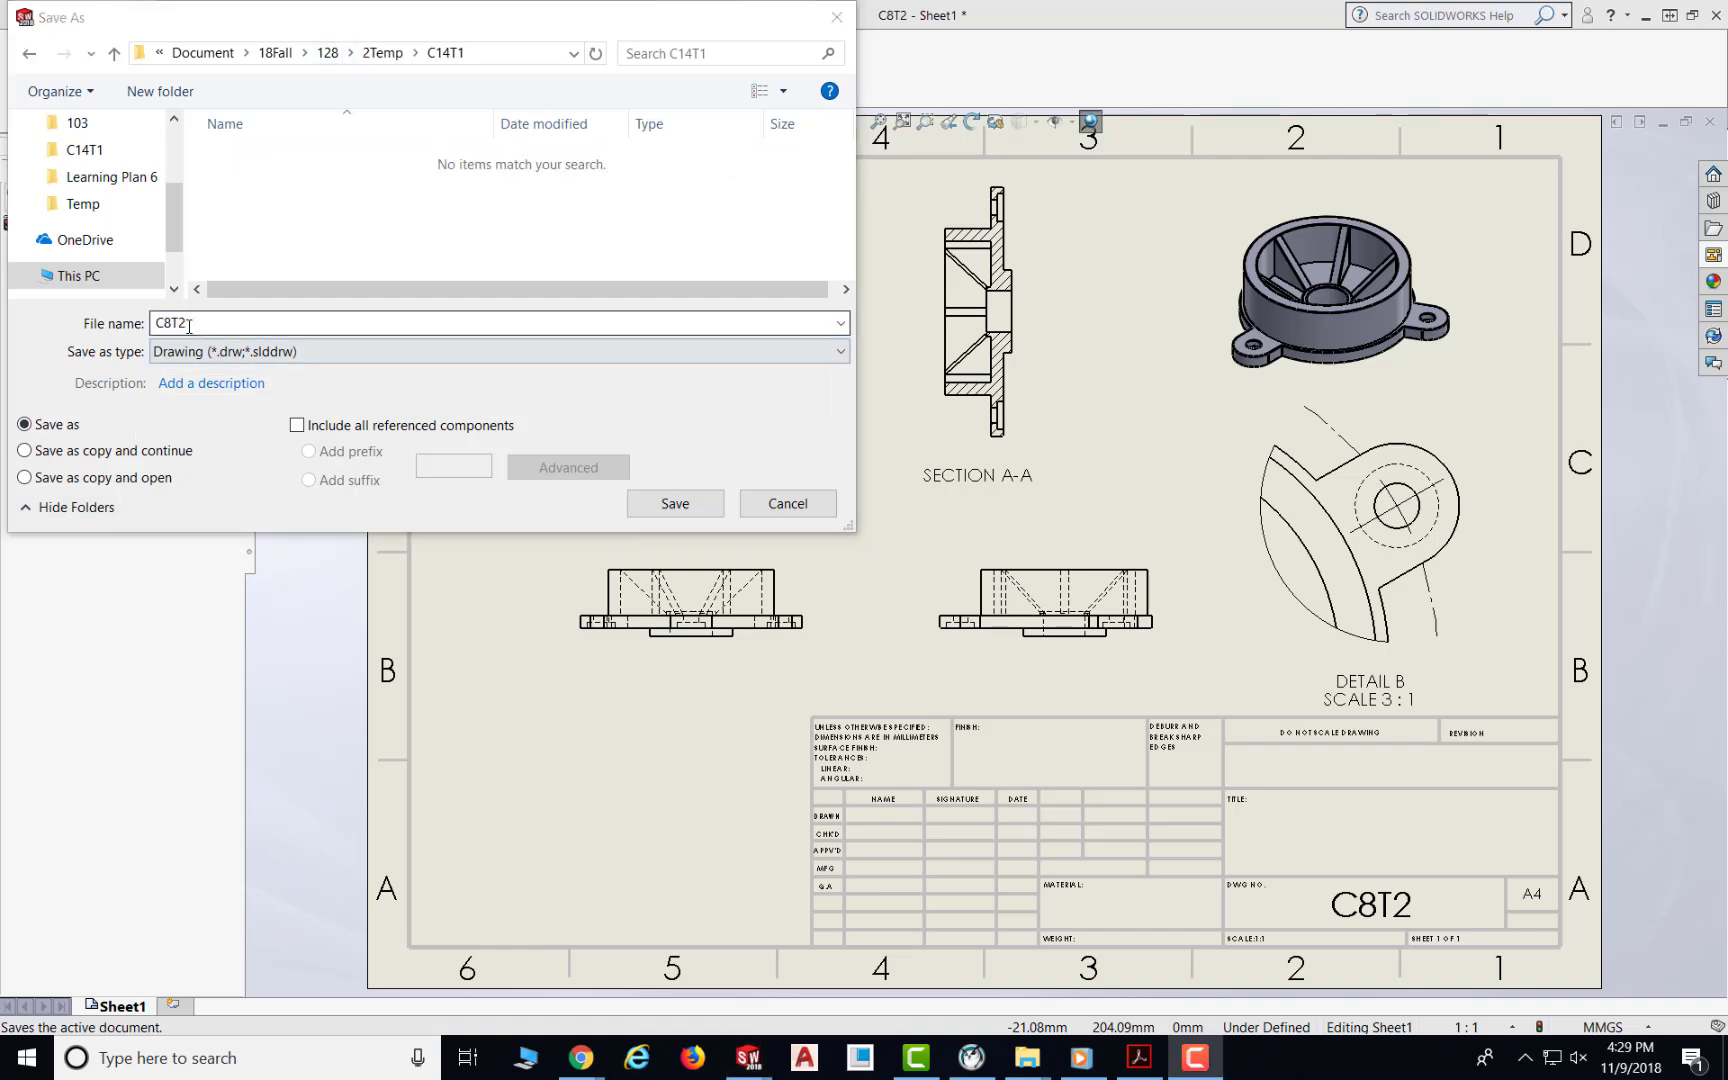
pyautogui.click(73, 332)
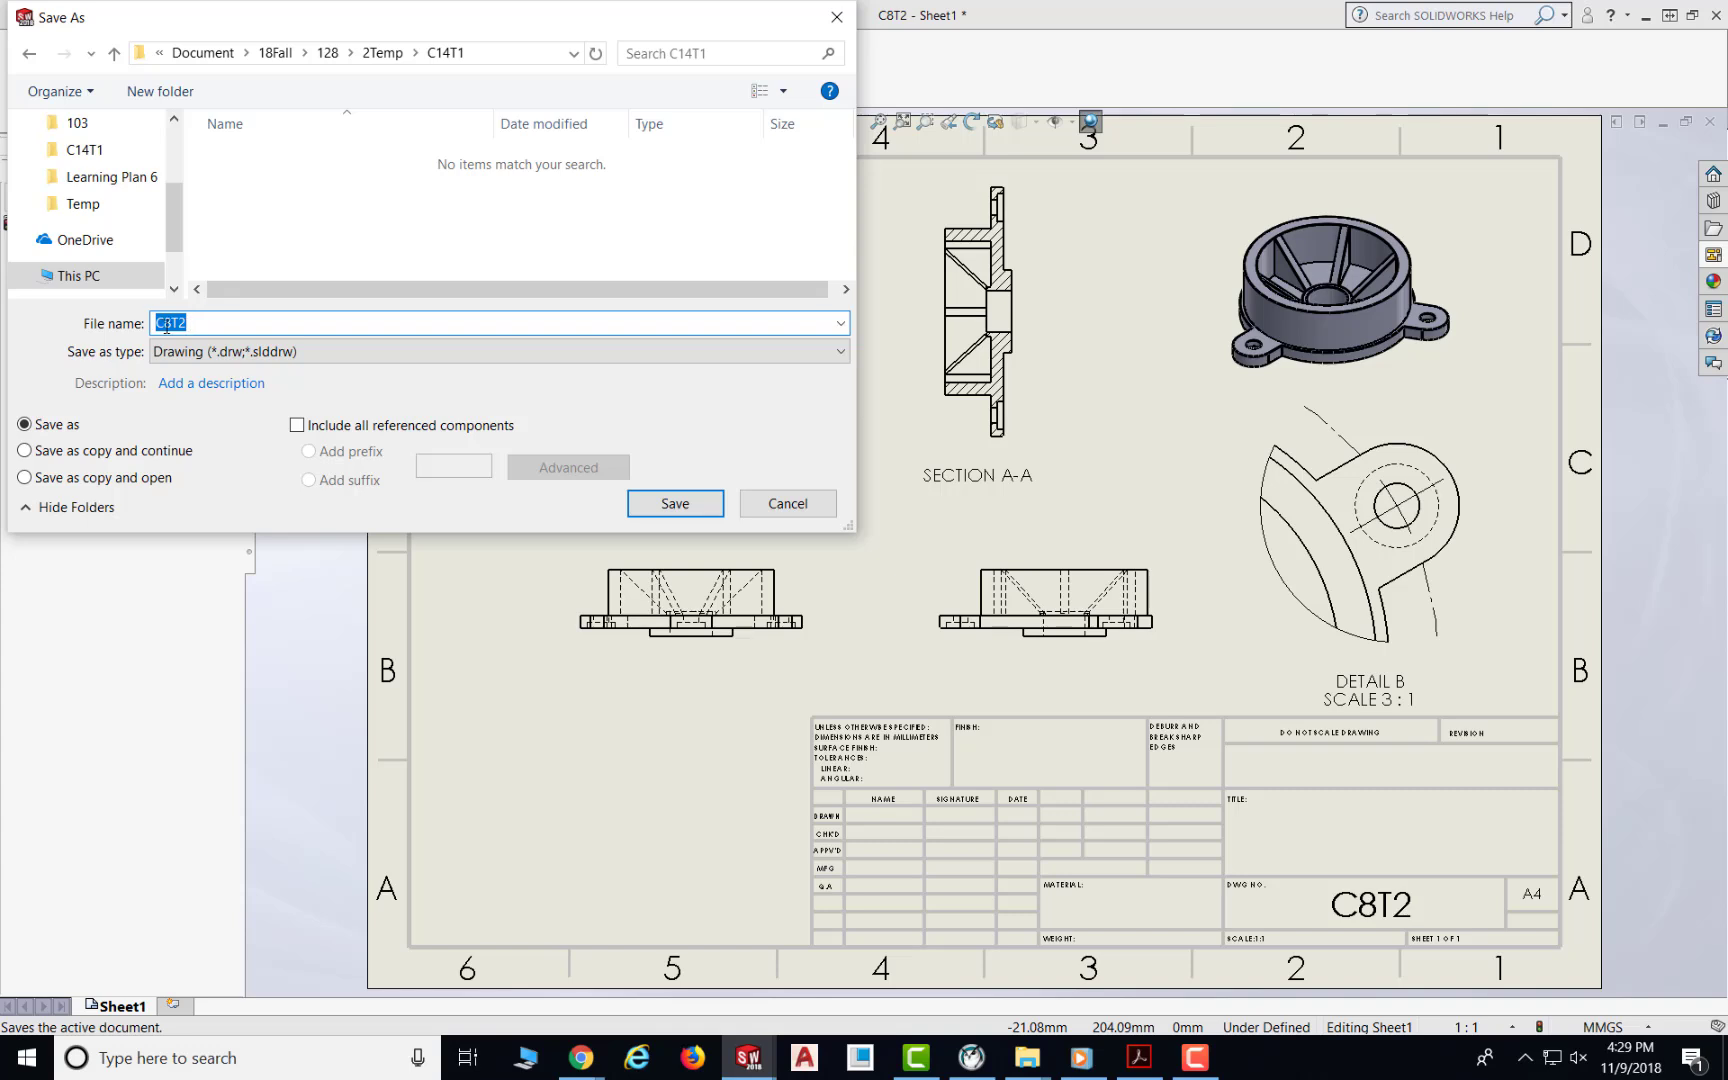
pyautogui.click(167, 323)
pyautogui.doubleClick(168, 322)
pyautogui.click(168, 321)
pyautogui.moveTo(168, 323); pyautogui.dragTo(168, 328)
pyautogui.write('14T1')
pyautogui.click(660, 503)
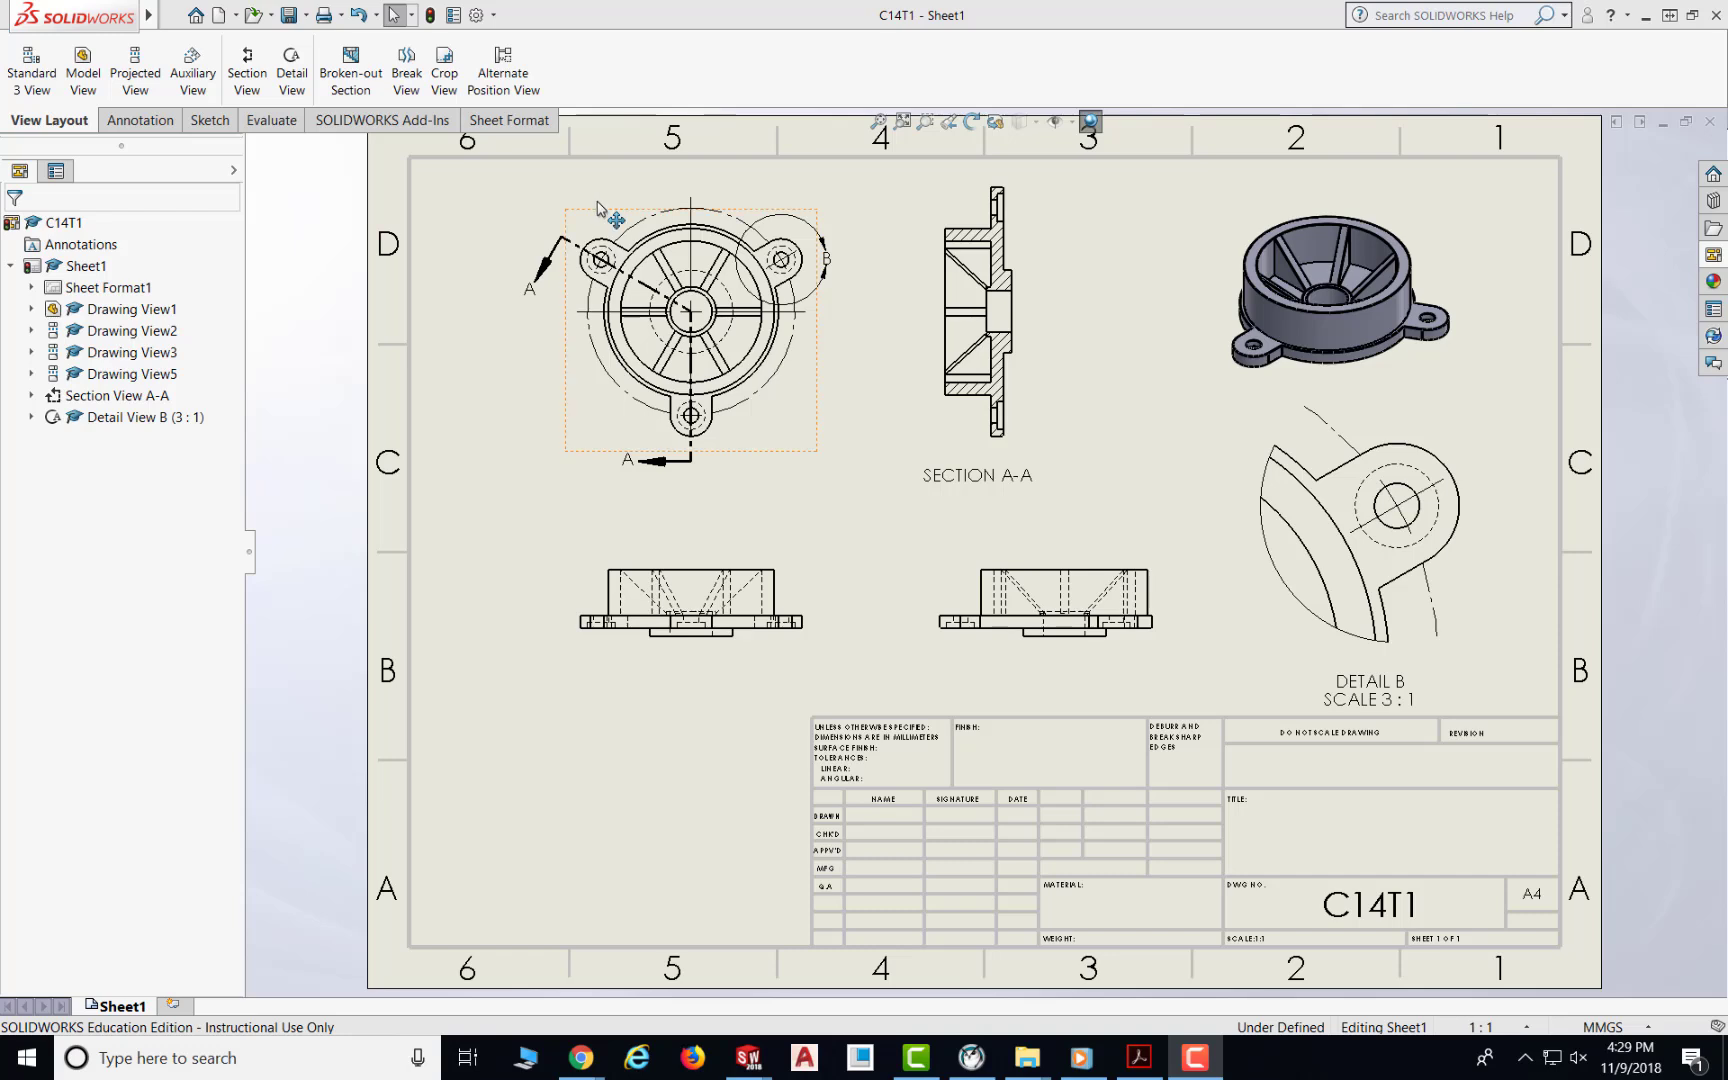
# Step: Save the C14T1 drawing again as an Adobe PDF file
pyautogui.click(305, 16)
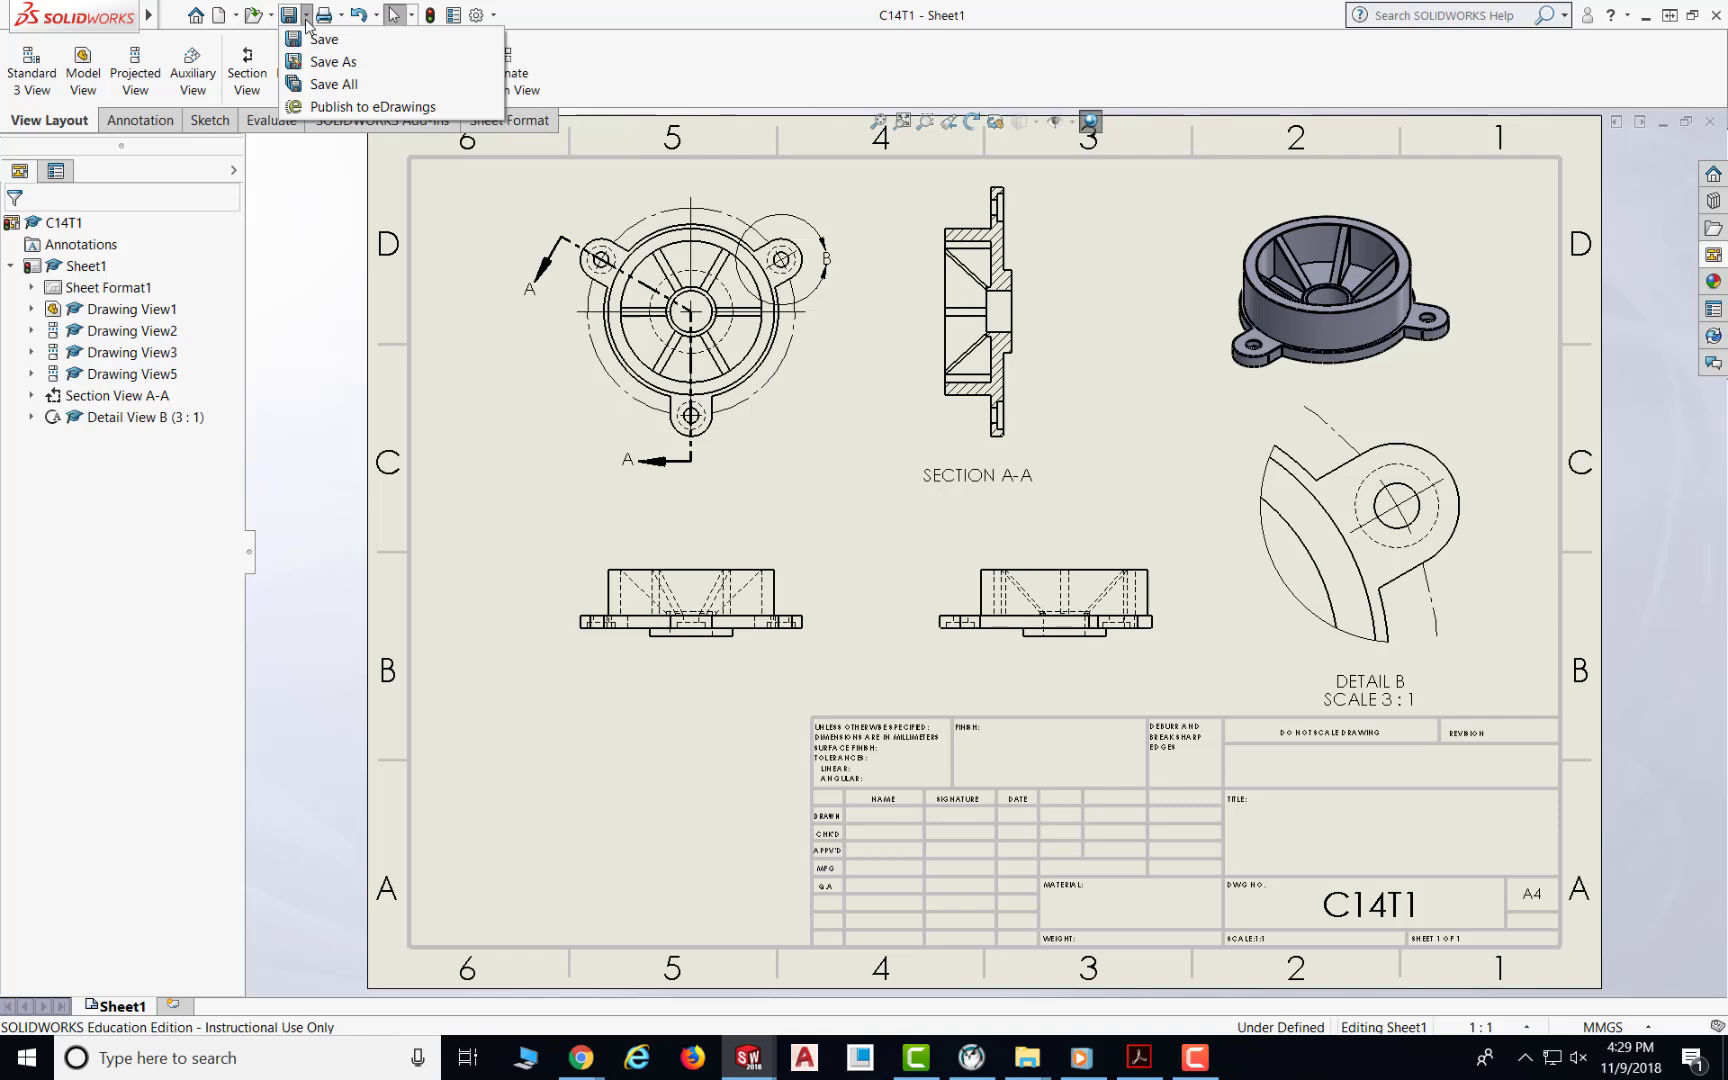
pyautogui.click(332, 64)
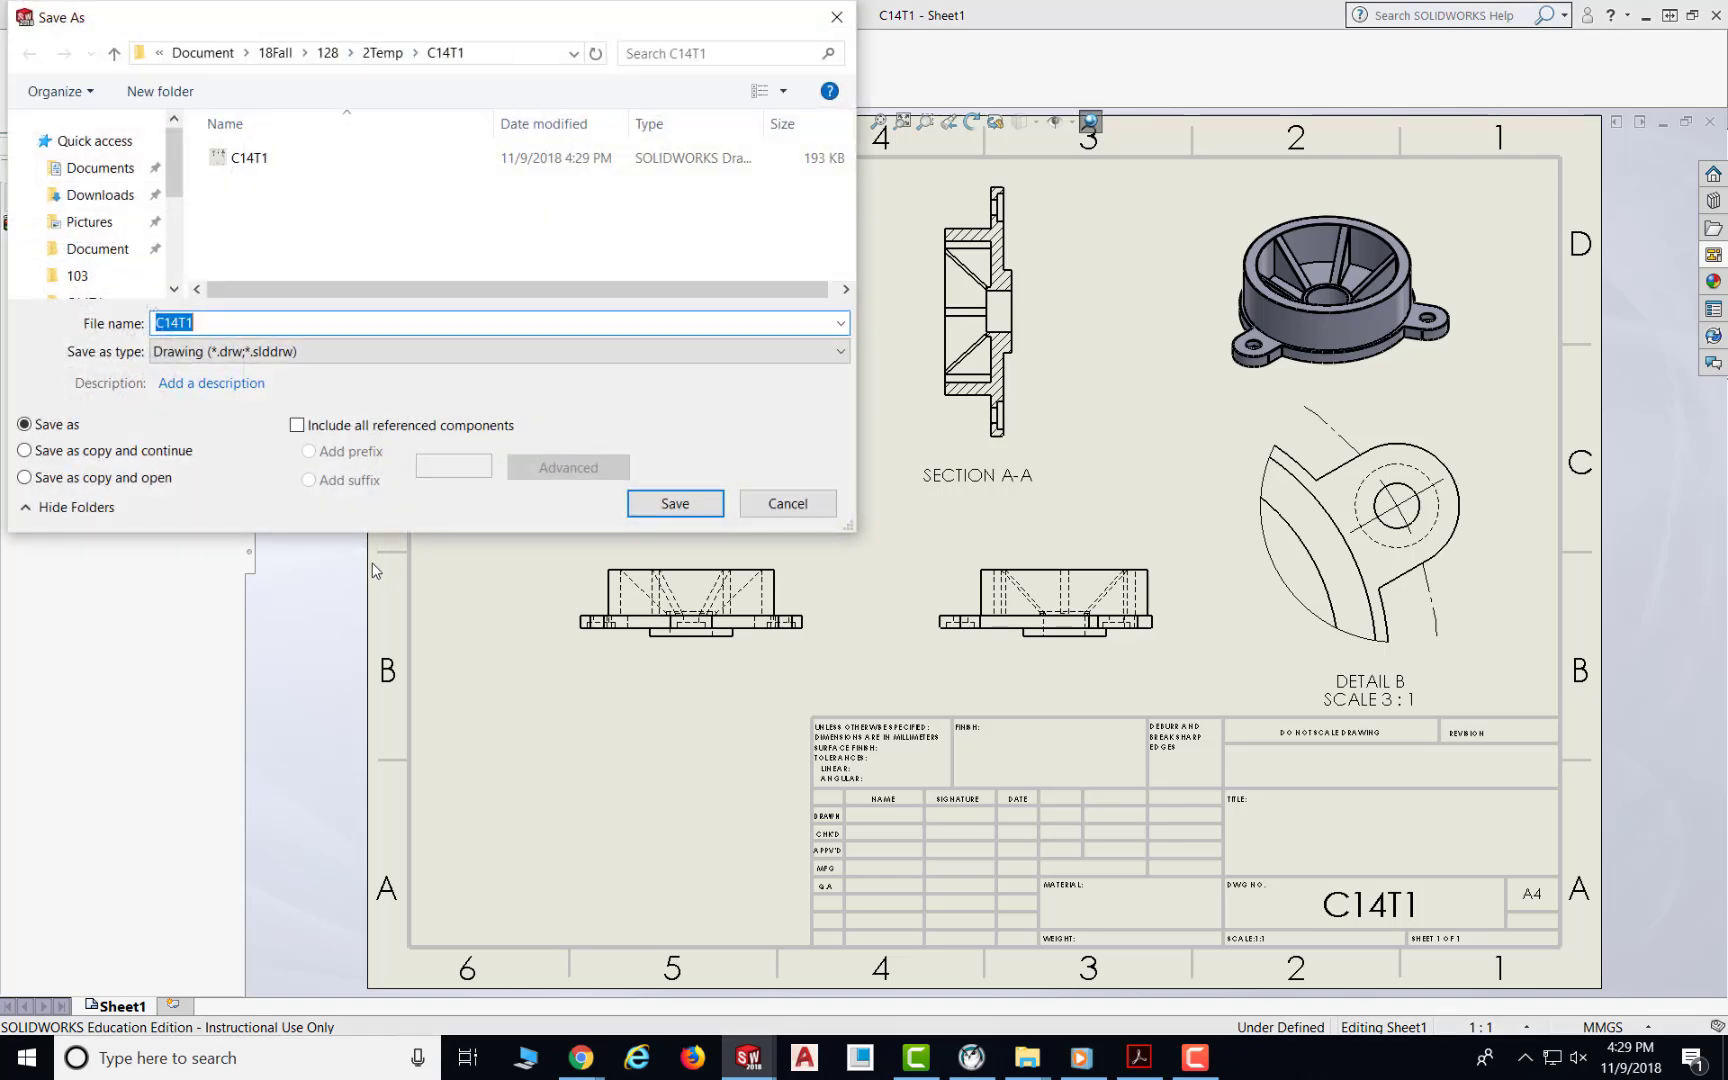
pyautogui.click(239, 352)
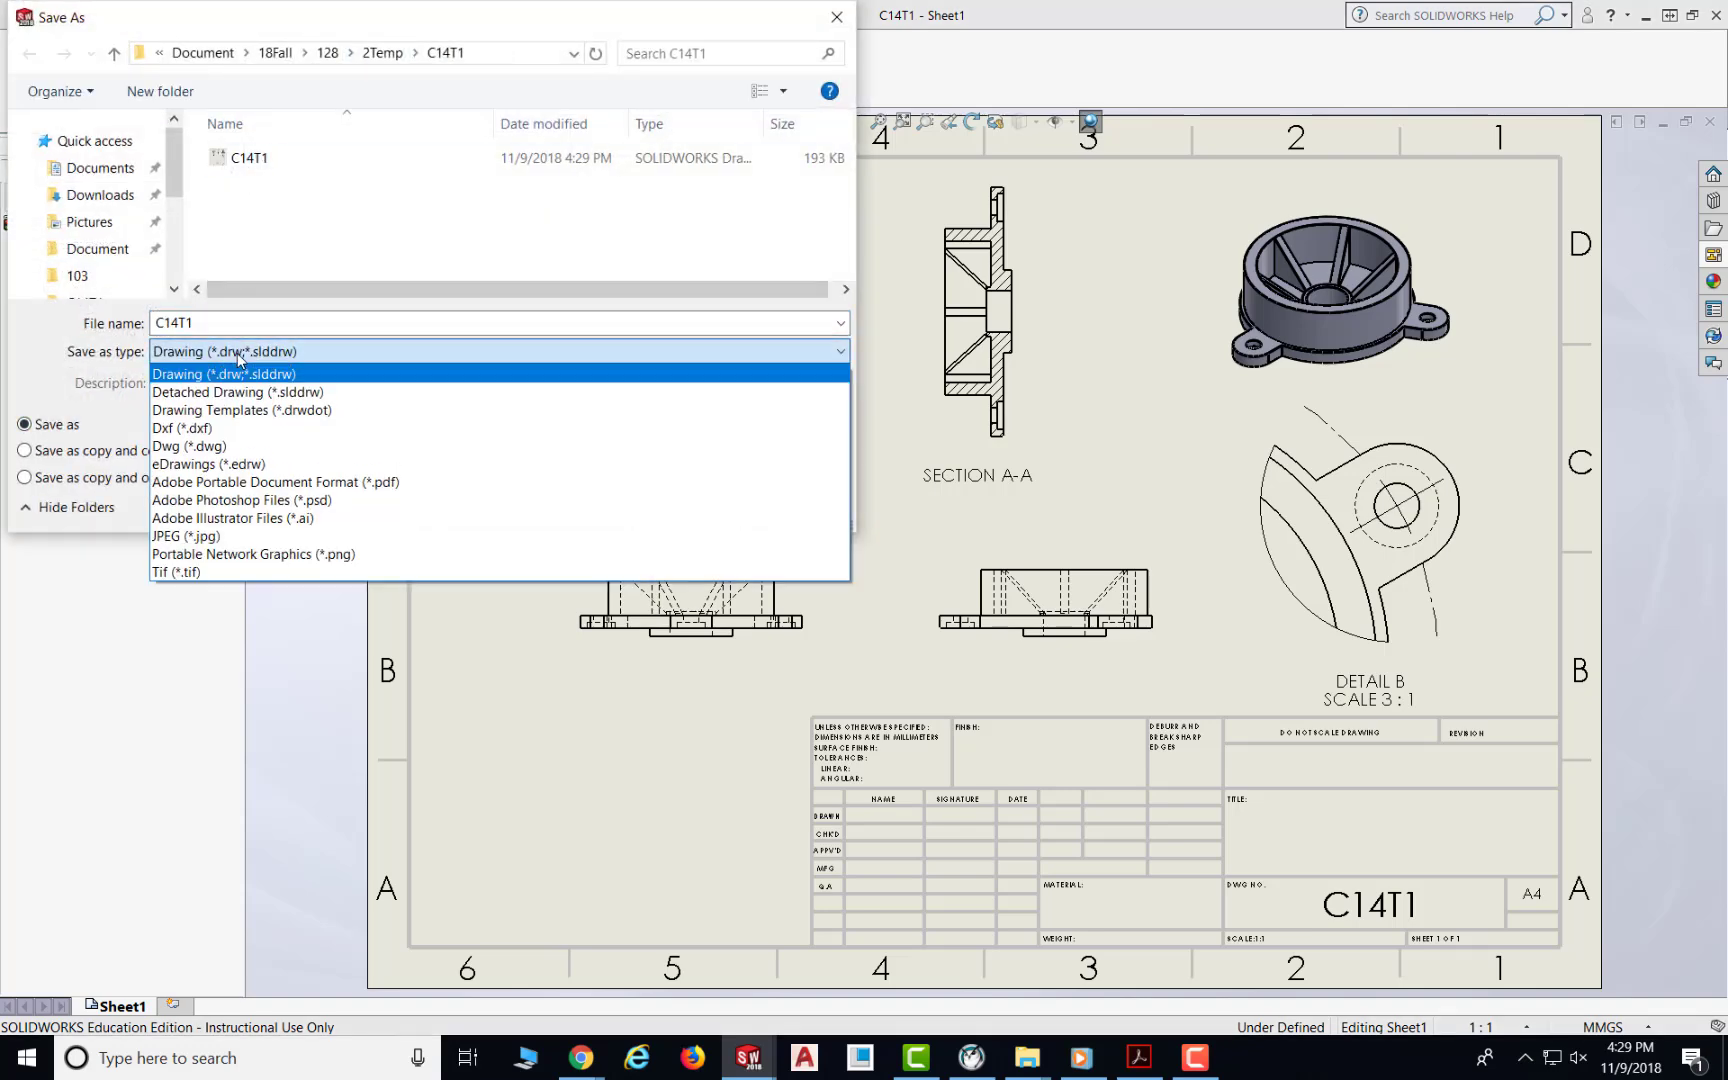
pyautogui.click(263, 484)
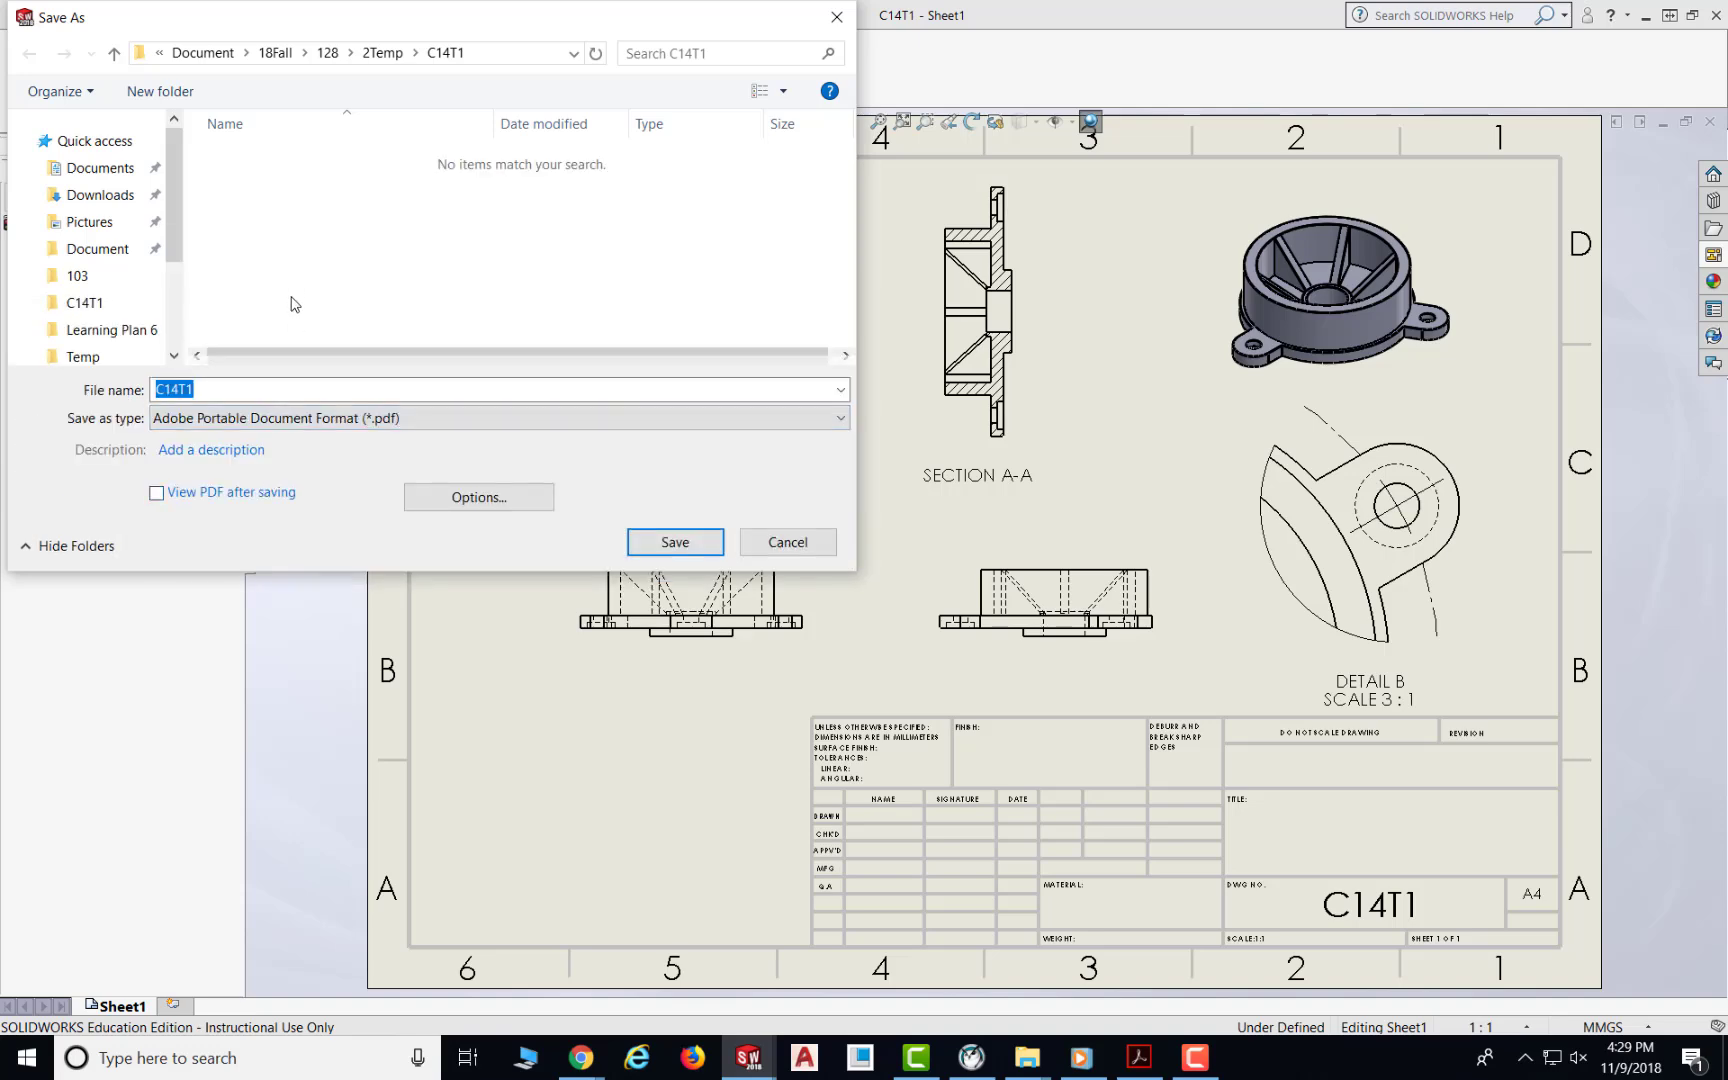
pyautogui.click(675, 542)
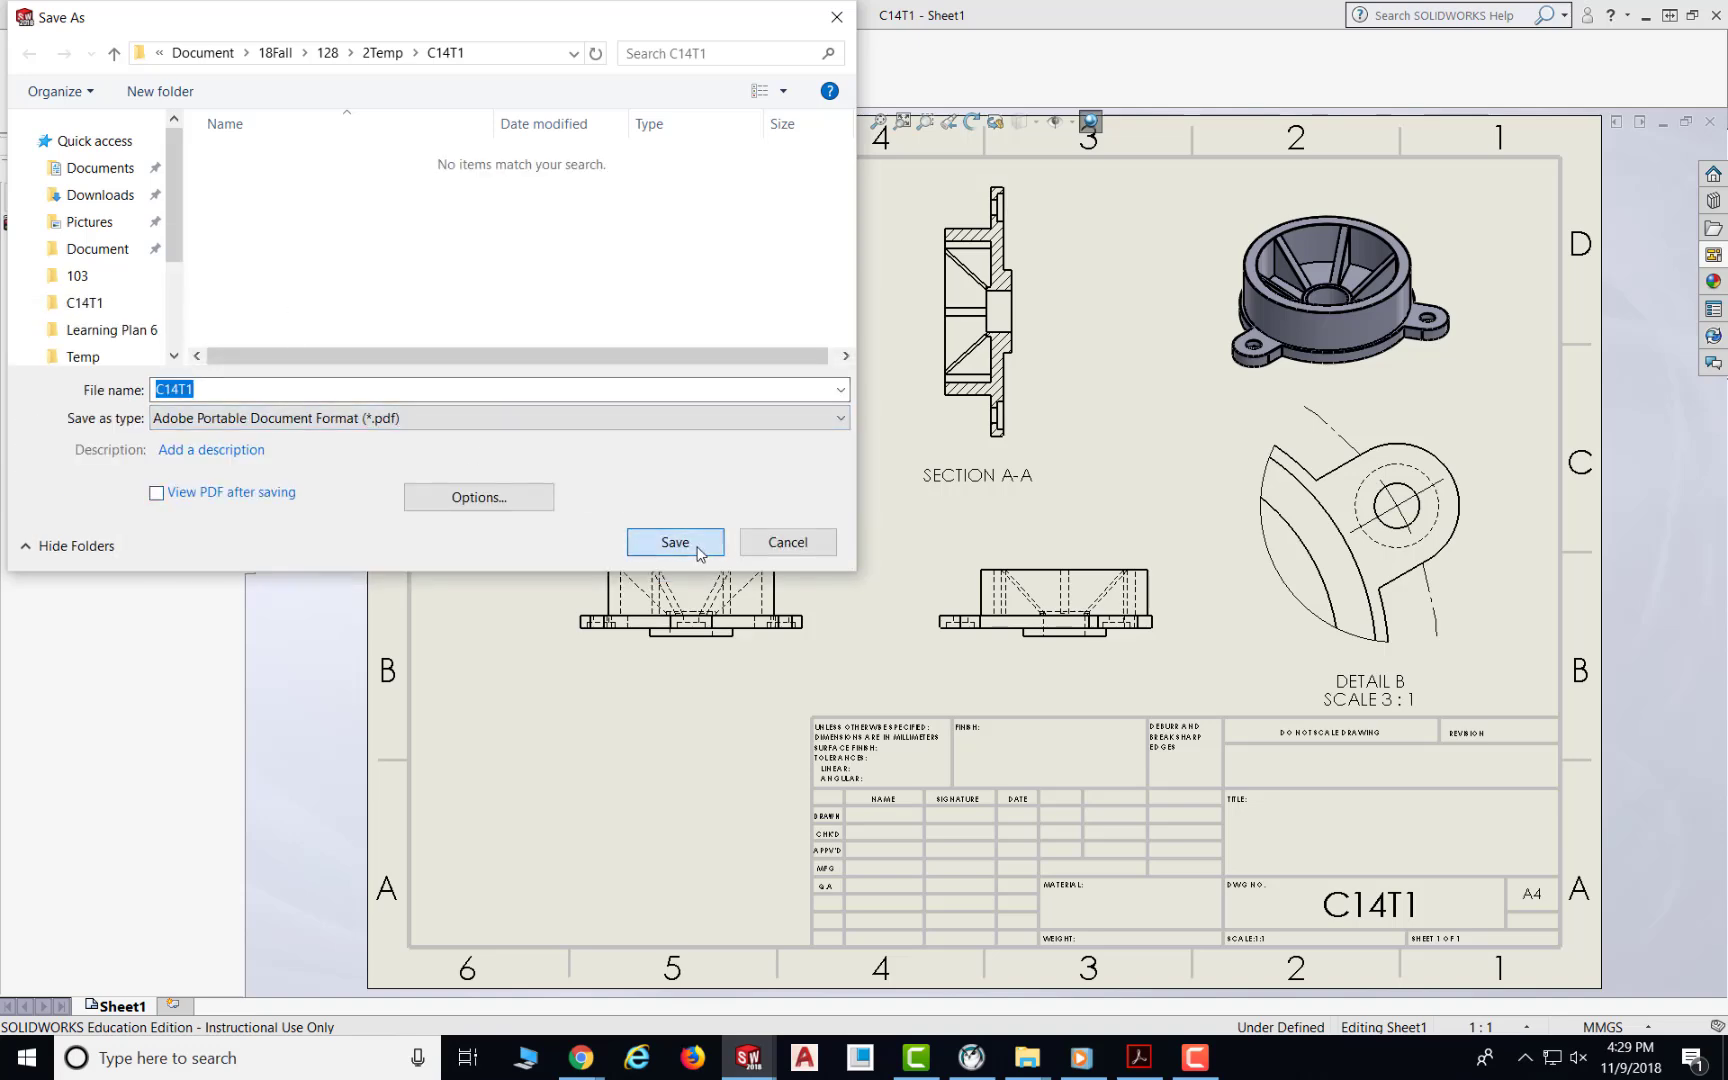